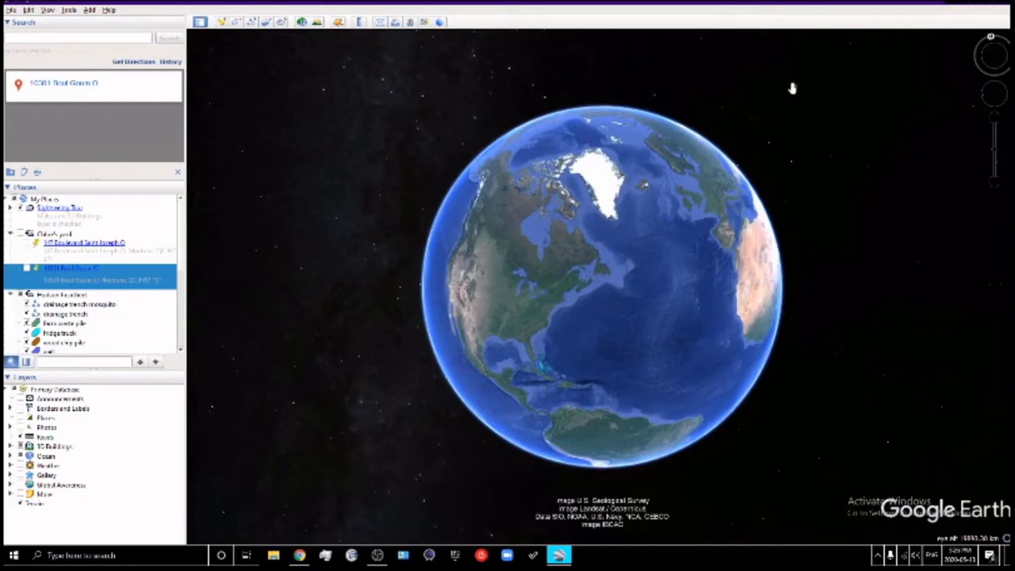
Spin the globe toward Europe and Africa and turn it so north points up
{"action": "left_click_drag", "start_coordinate": [793, 86], "coordinate": [560, 302]}
{"action": "left_click_drag", "start_coordinate": [712, 274], "coordinate": [749, 257]}
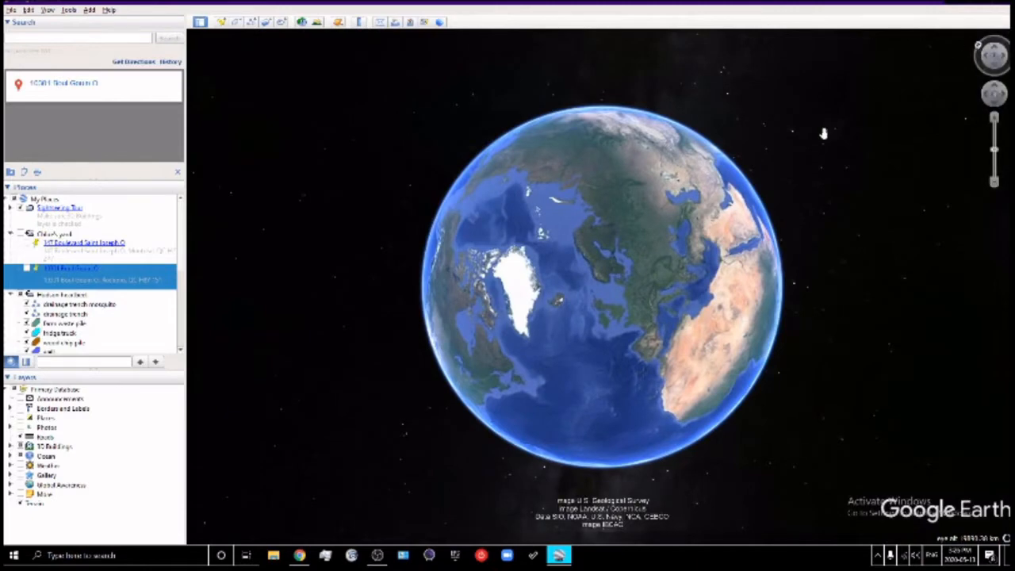
{"action": "left_click_drag", "start_coordinate": [737, 194], "coordinate": [887, 91]}
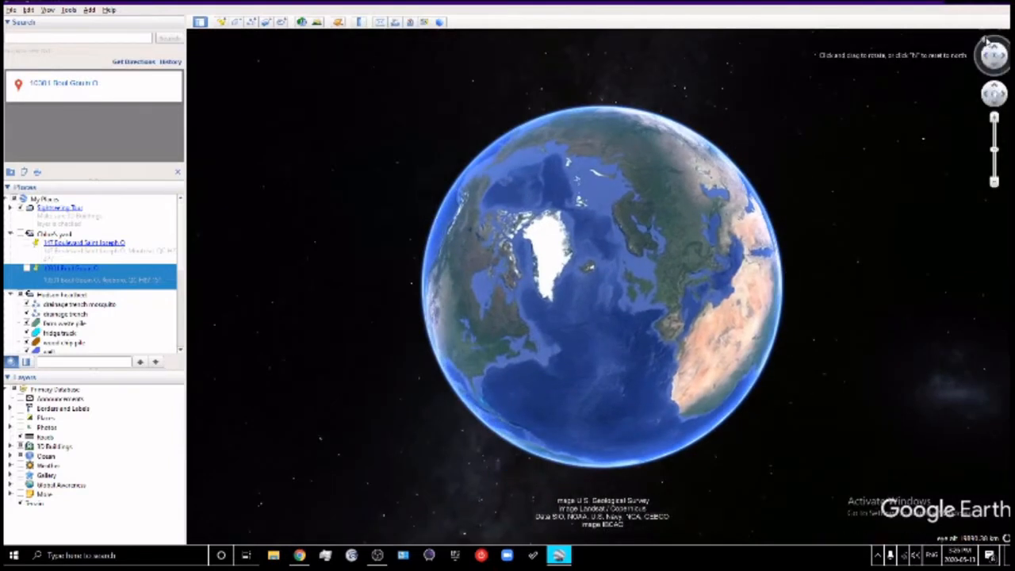
{"action": "left_click_drag", "start_coordinate": [985, 41], "coordinate": [995, 38]}
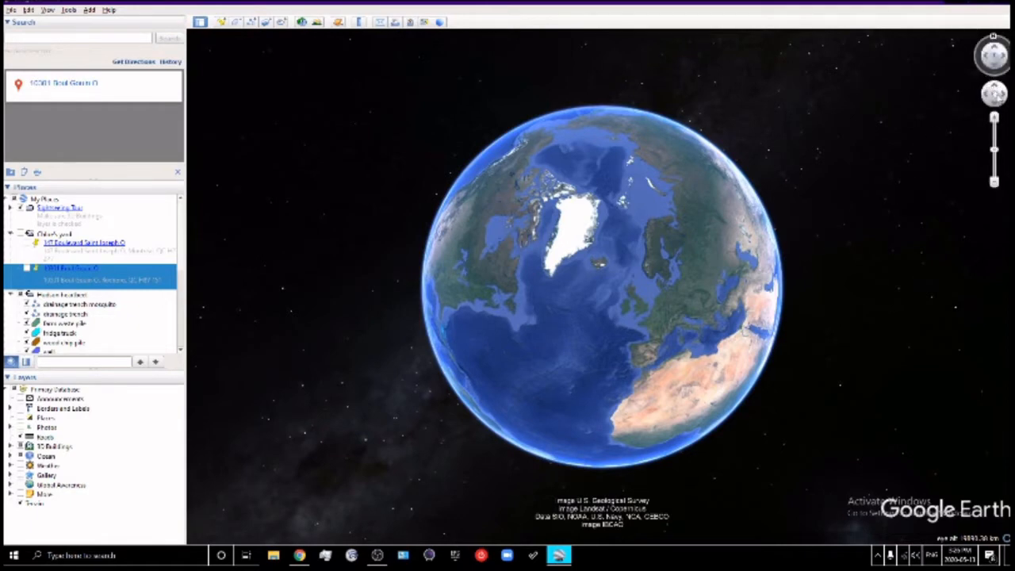
Use the move, tilt and zoom controls to bring Greenland to the centre of the globe
{"action": "left_click", "coordinate": [995, 89]}
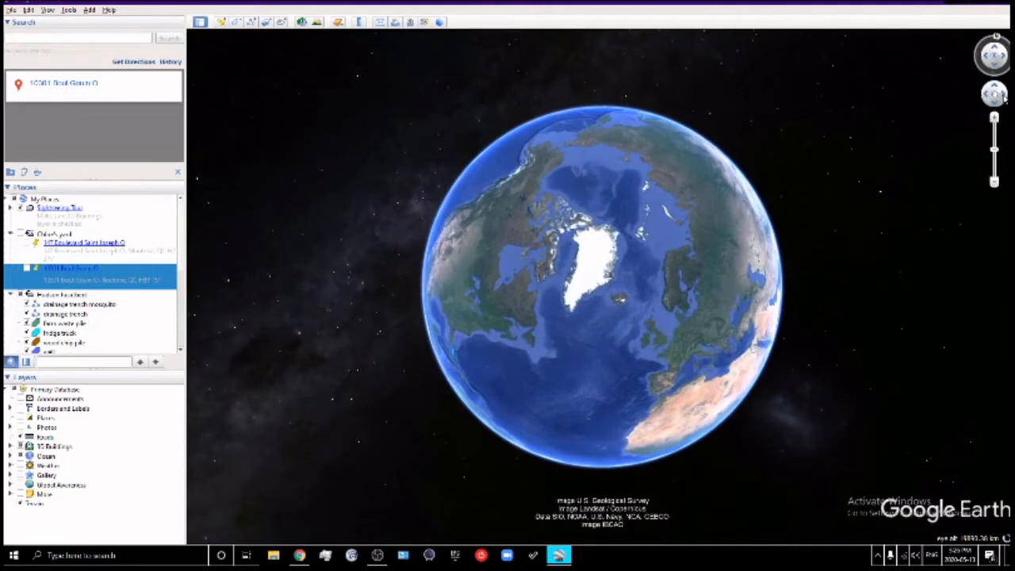
{"action": "left_click", "coordinate": [1004, 95]}
{"action": "left_click", "coordinate": [986, 96]}
{"action": "left_click", "coordinate": [1004, 95]}
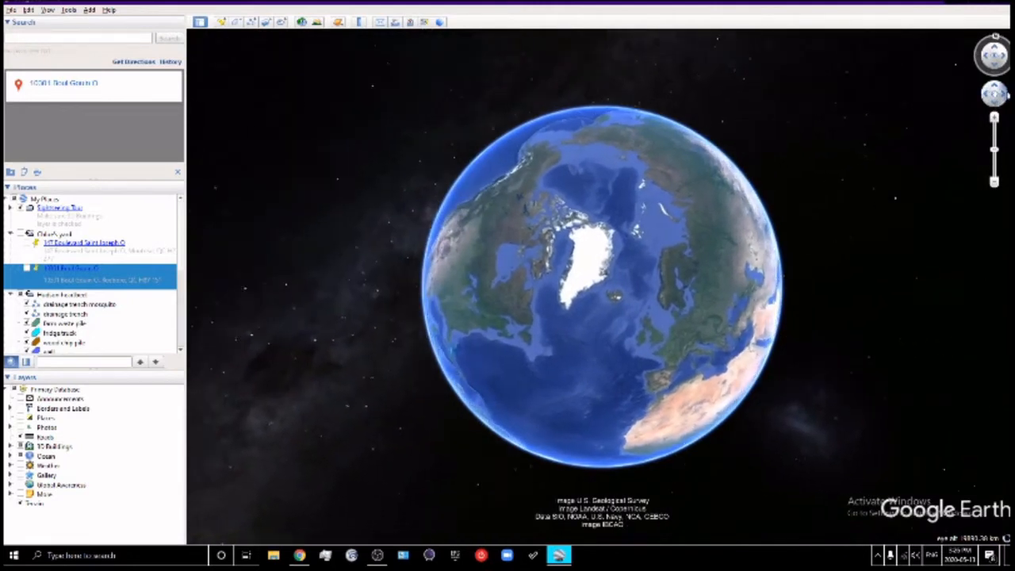
{"action": "left_click", "coordinate": [995, 49]}
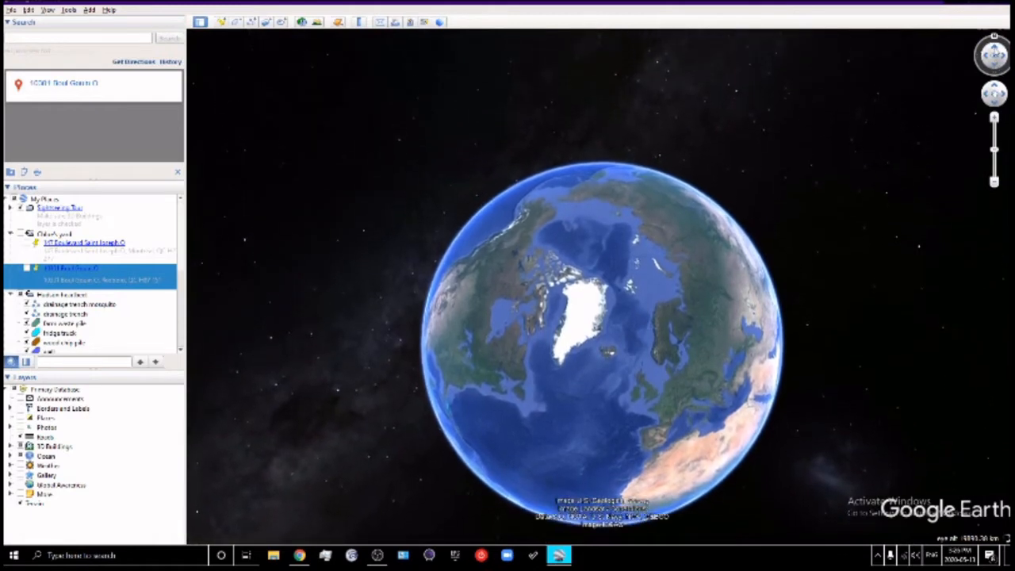
{"action": "left_click", "coordinate": [995, 49]}
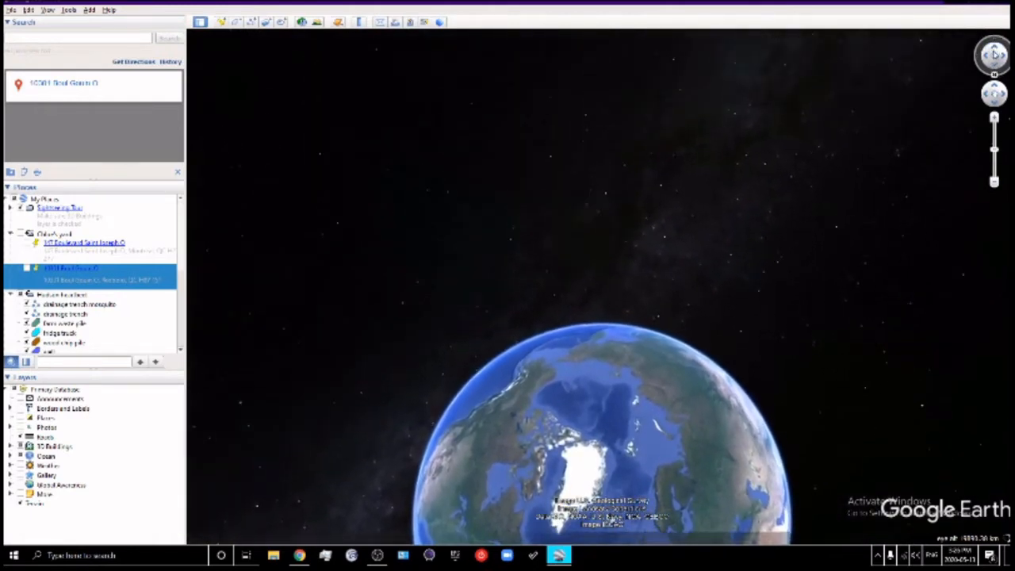
{"action": "left_click", "coordinate": [995, 70]}
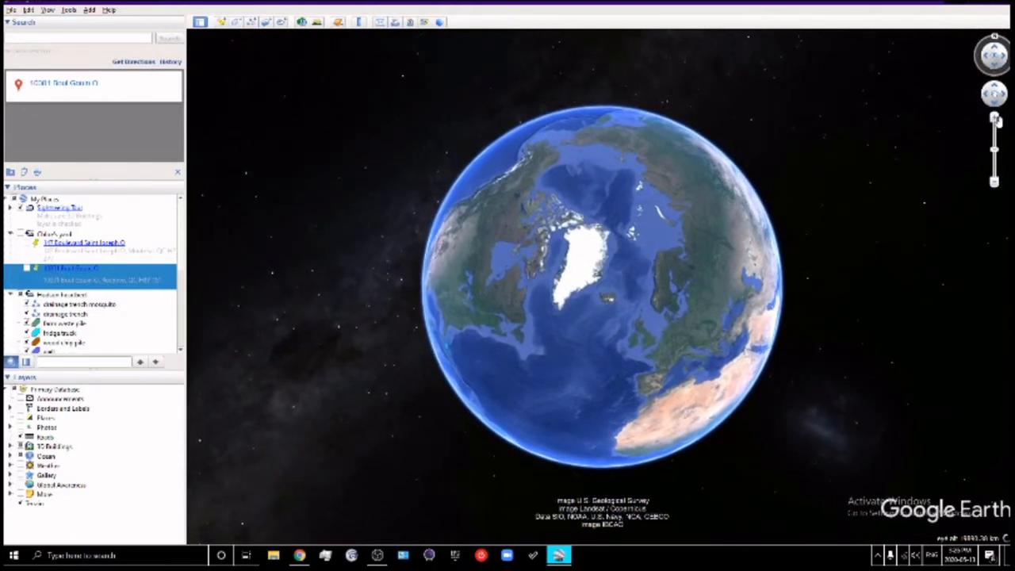
{"action": "left_click", "coordinate": [994, 117]}
{"action": "left_click", "coordinate": [994, 182]}
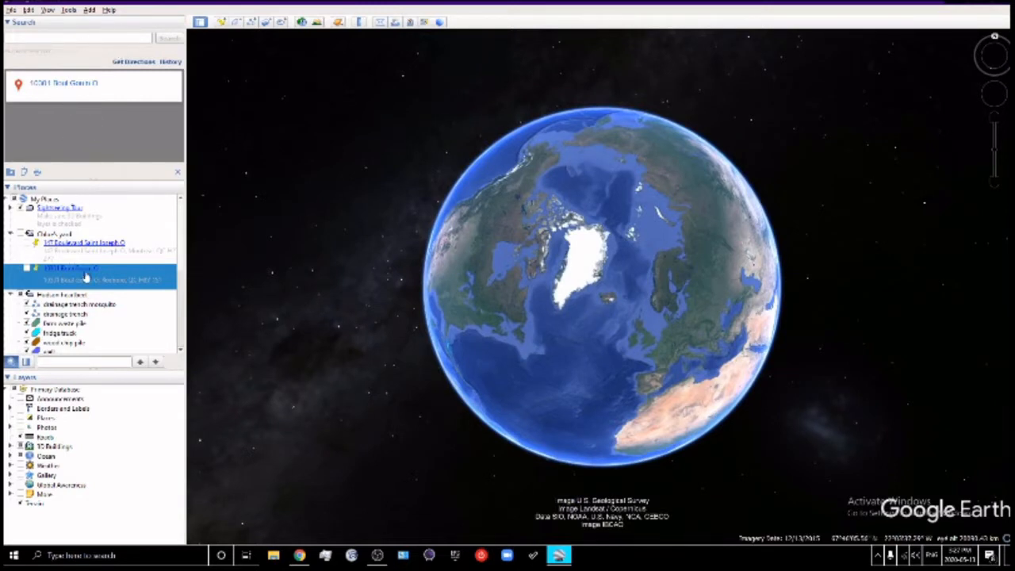
Collapse the Hudson headland and Oldie's pool folders and paste the park's Boulevard Gouin address into Search
{"action": "left_click", "coordinate": [11, 294]}
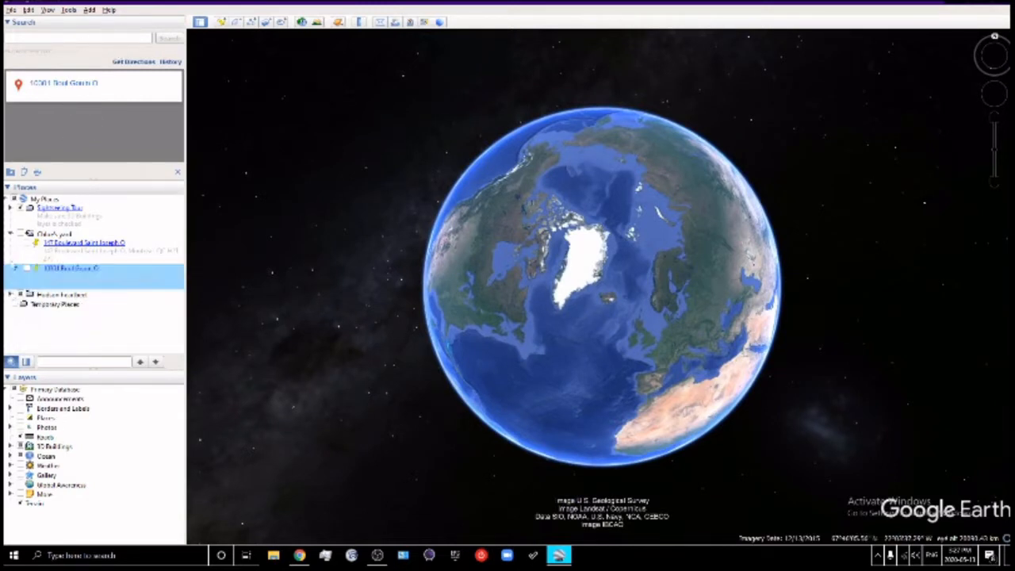
{"action": "left_click", "coordinate": [11, 235]}
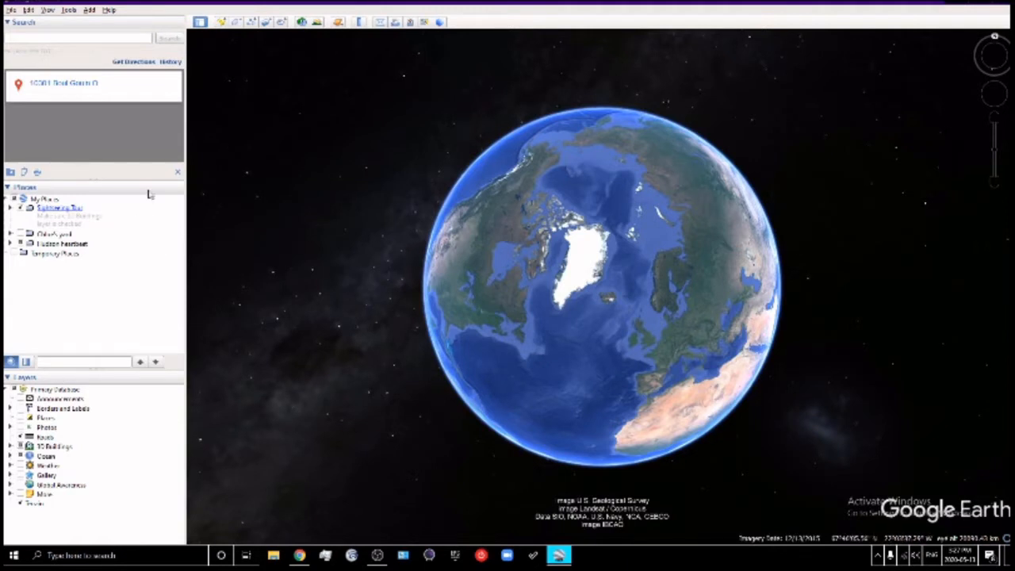
{"action": "left_click", "coordinate": [93, 37]}
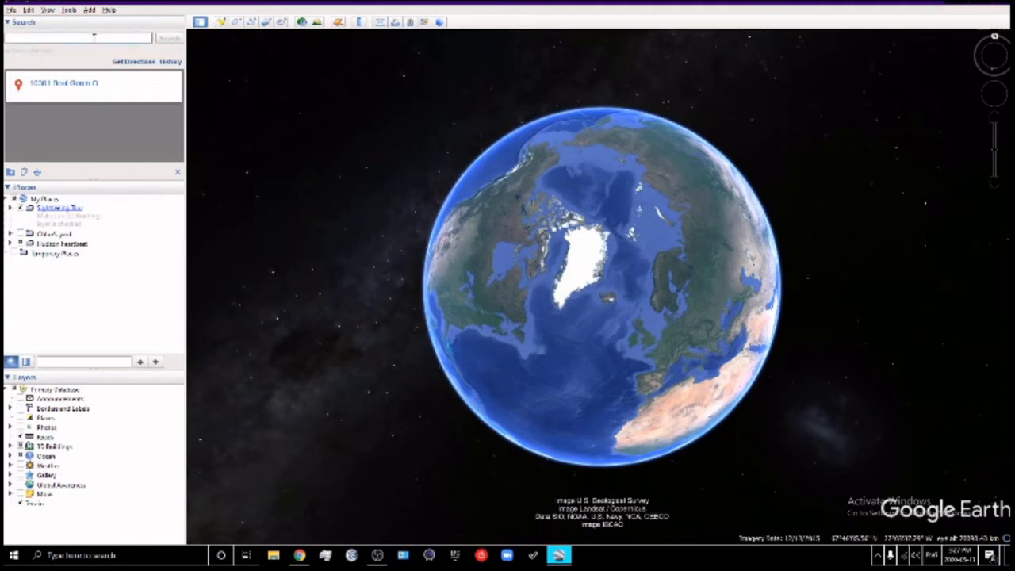
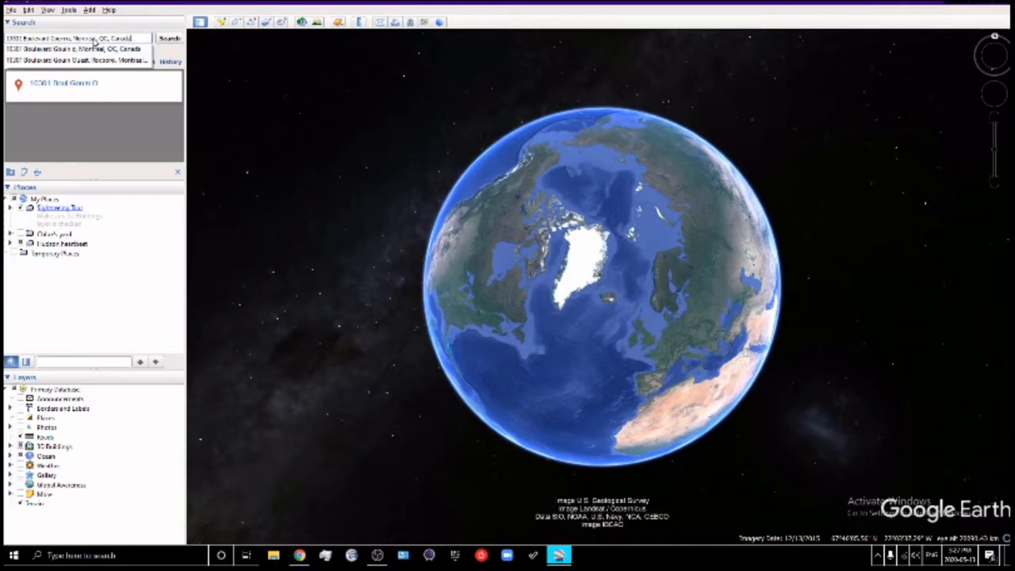
Fly to the searched address, then zoom and pan to frame the wooded park corner by the boulevard
{"action": "left_click", "coordinate": [93, 49]}
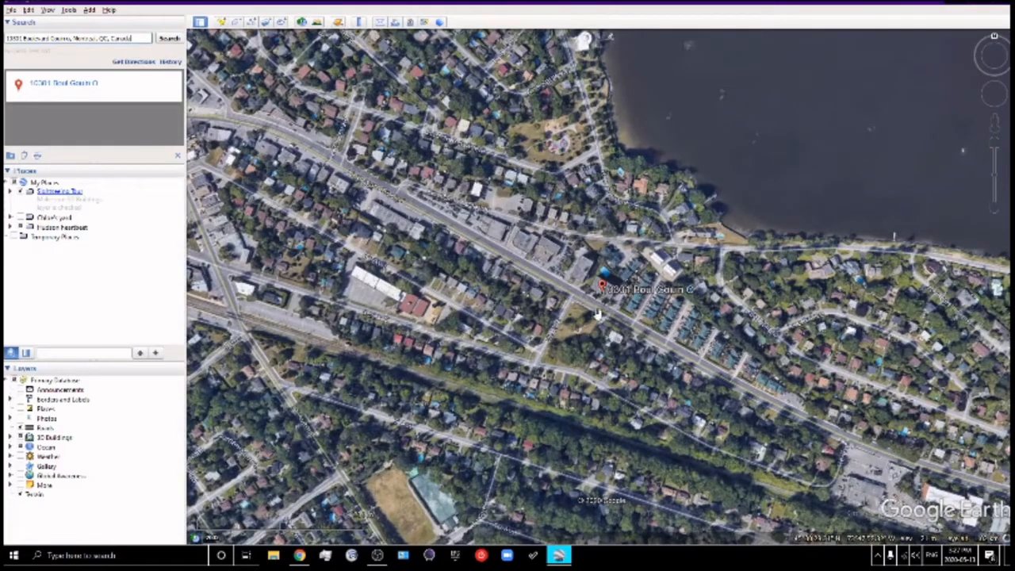
{"action": "scroll", "coordinate": [593, 330], "scroll_direction": "down", "scroll_amount": 3}
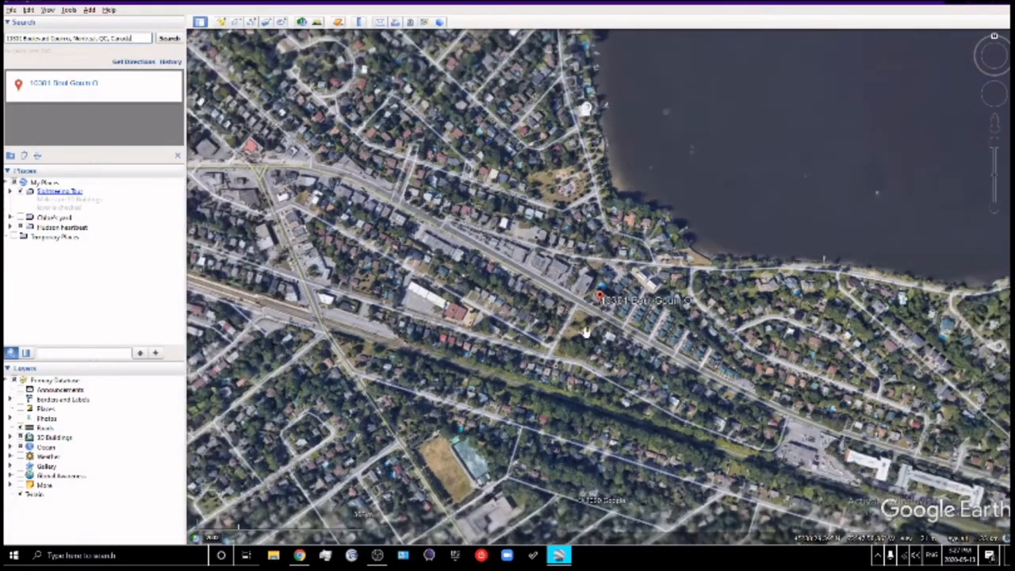
{"action": "scroll", "coordinate": [587, 331], "scroll_direction": "up", "scroll_amount": 5}
{"action": "scroll", "coordinate": [584, 330], "scroll_direction": "up", "scroll_amount": 5}
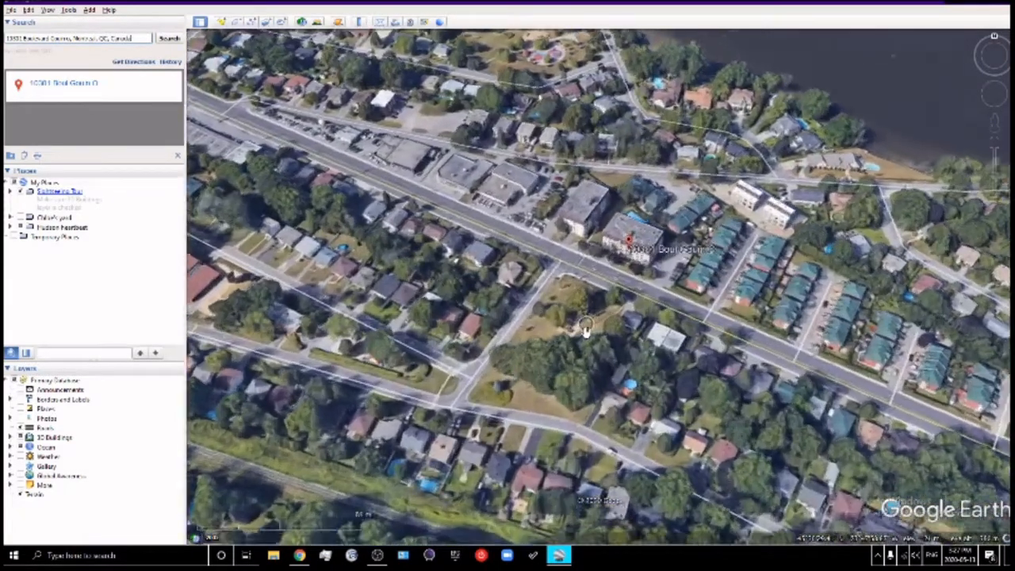
{"action": "scroll", "coordinate": [584, 331], "scroll_direction": "up", "scroll_amount": 5}
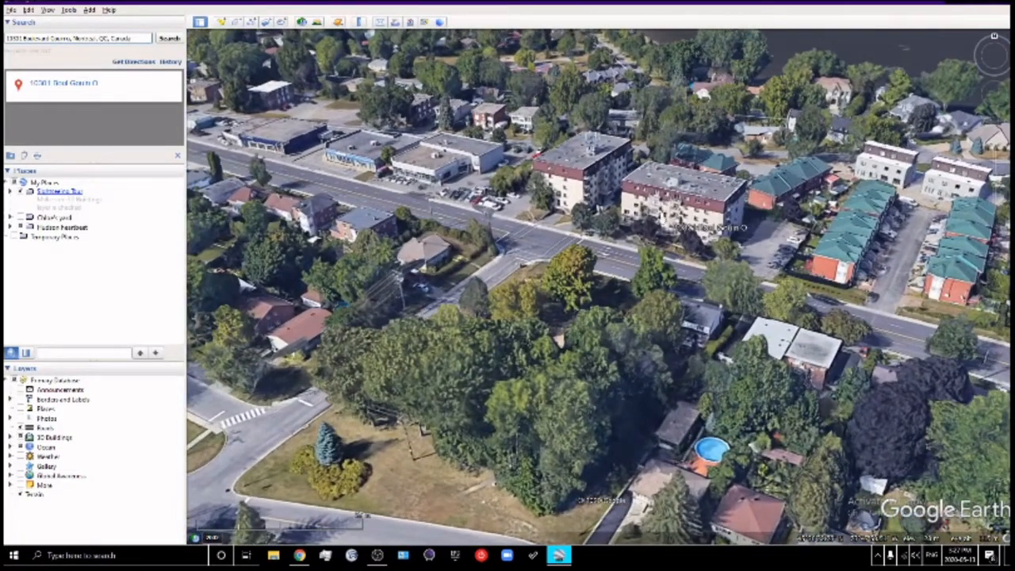
{"action": "left_click_drag", "start_coordinate": [576, 429], "coordinate": [753, 288]}
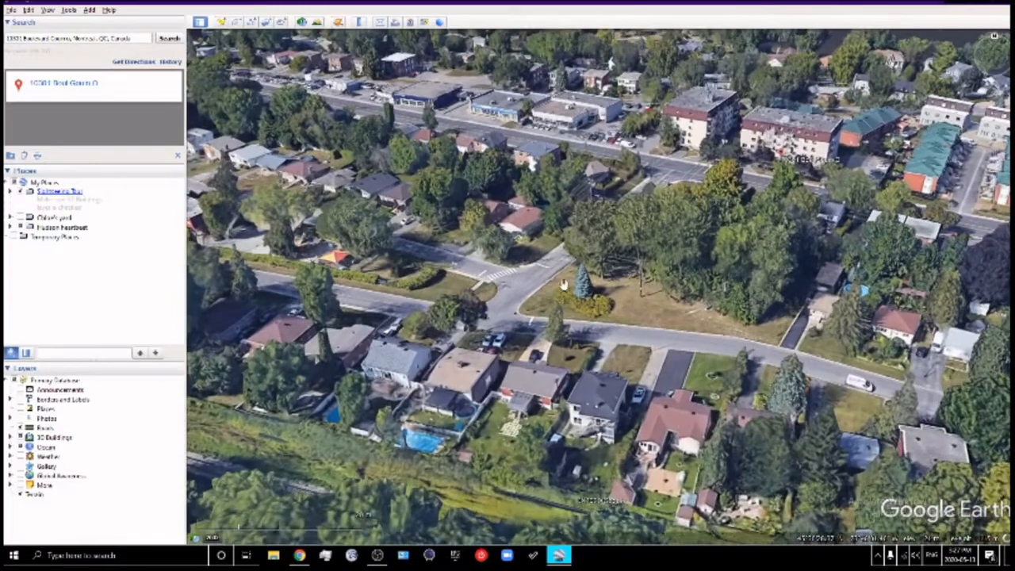
{"action": "left_click_drag", "start_coordinate": [596, 273], "coordinate": [504, 388]}
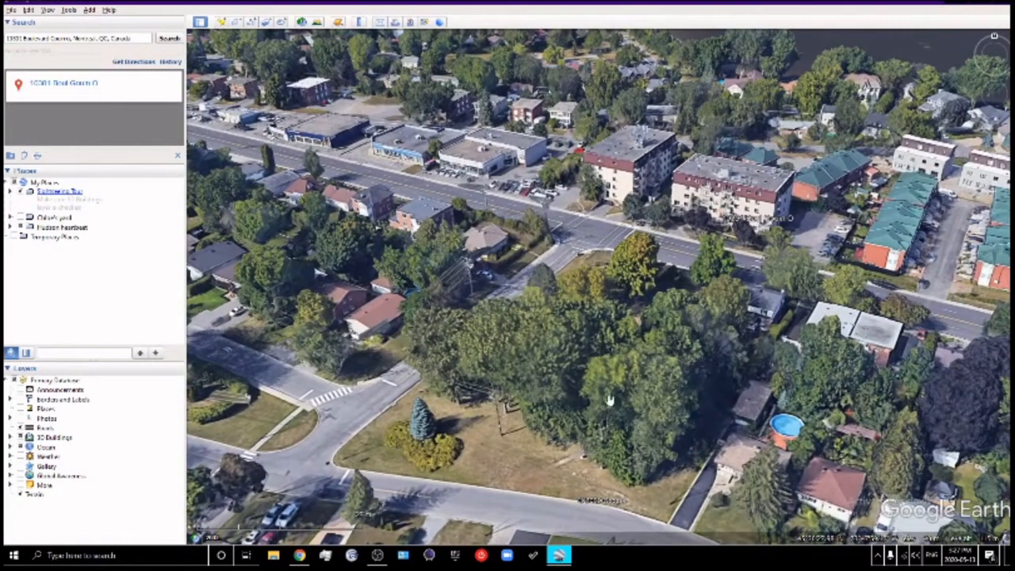
{"action": "left_click_drag", "start_coordinate": [580, 394], "coordinate": [539, 460]}
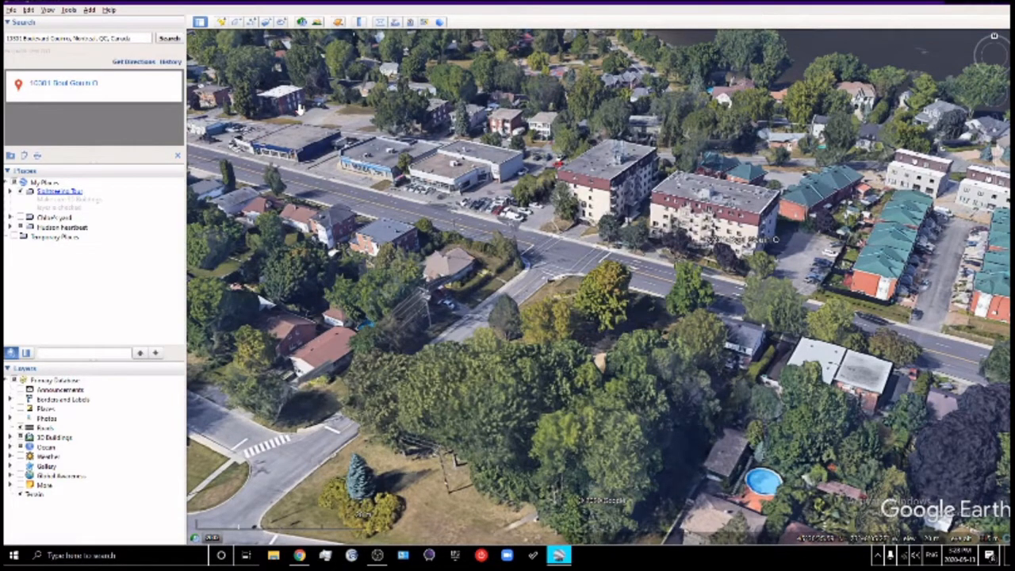
Set Tools > Options > Navigation to 'Do not automatically tilt while zooming' and apply it
{"action": "left_click", "coordinate": [70, 11]}
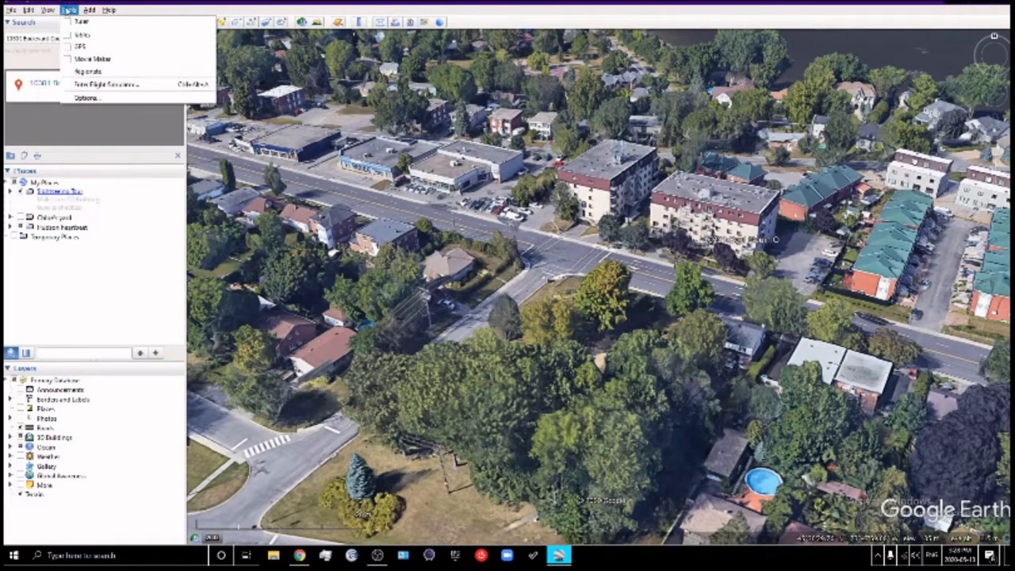
{"action": "left_click", "coordinate": [92, 98]}
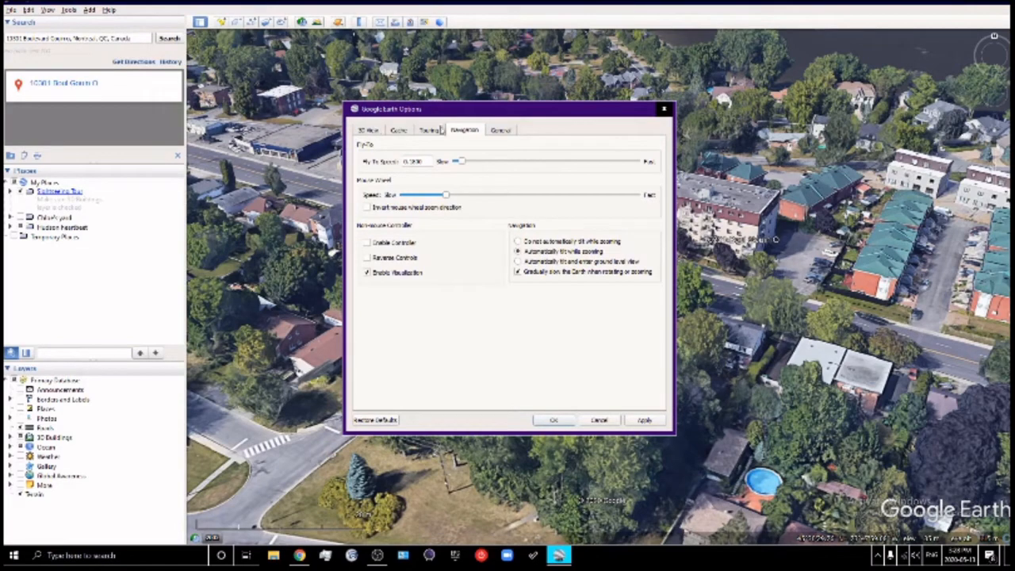
{"action": "left_click", "coordinate": [370, 131]}
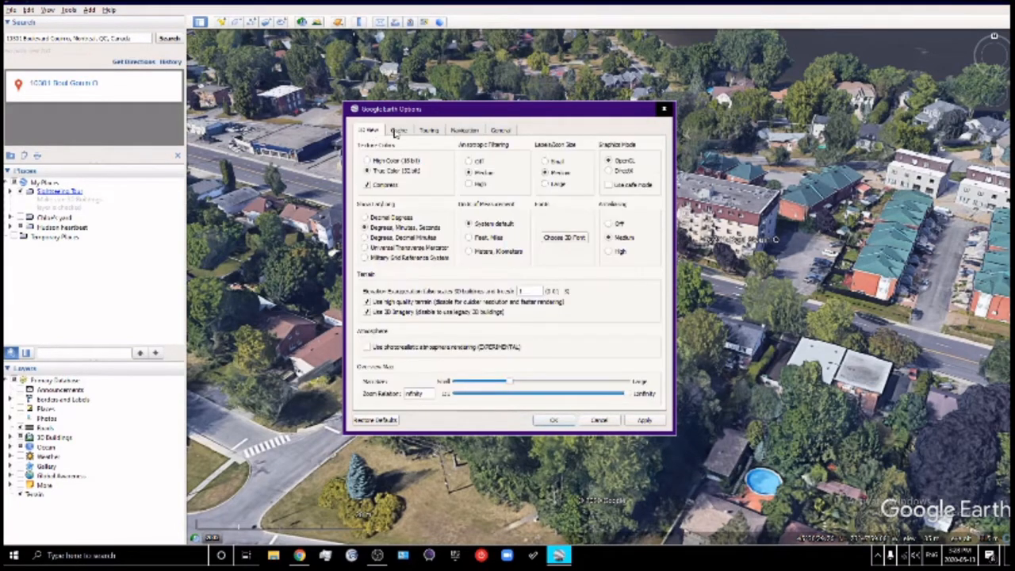
{"action": "left_click", "coordinate": [398, 131]}
{"action": "left_click", "coordinate": [428, 131]}
{"action": "left_click", "coordinate": [467, 134]}
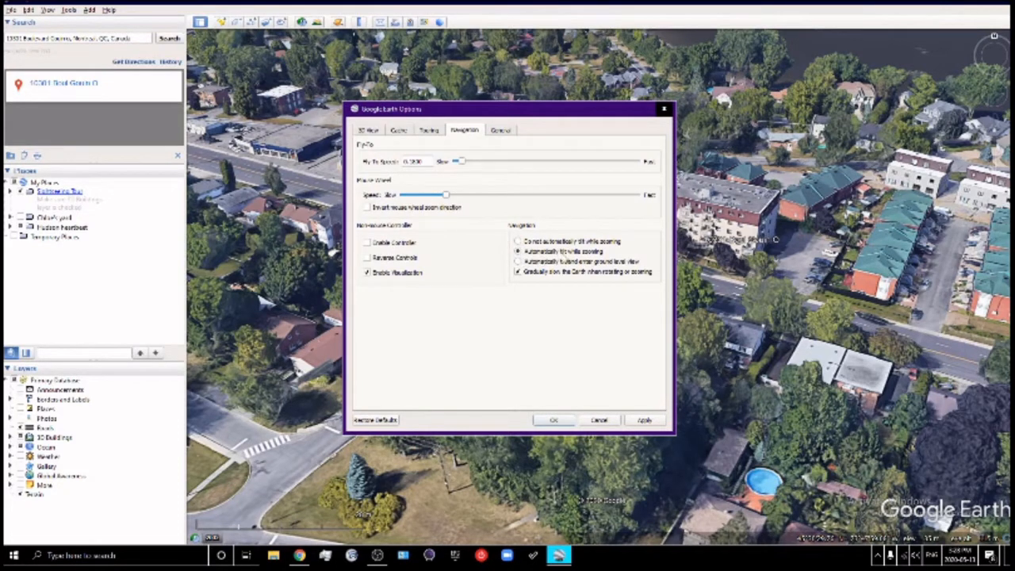
{"action": "left_click", "coordinate": [518, 242]}
{"action": "left_click", "coordinate": [644, 420]}
{"action": "left_click", "coordinate": [559, 421]}
{"action": "scroll", "coordinate": [514, 325], "scroll_direction": "down", "scroll_amount": 2}
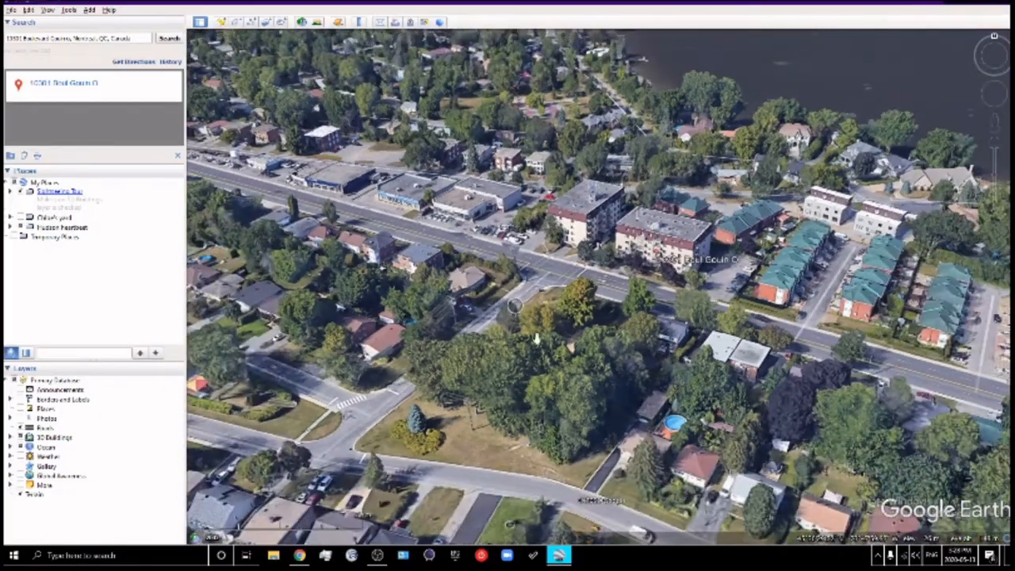
Pull back to a flat overhead view of the whole park corner with its streets and houses
{"action": "scroll", "coordinate": [554, 338], "scroll_direction": "down", "scroll_amount": 4}
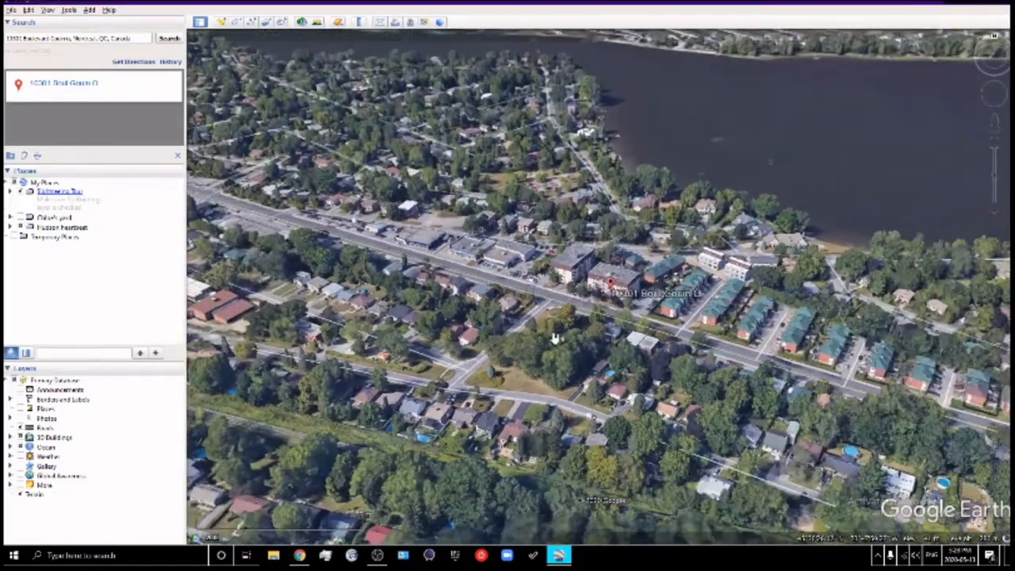
{"action": "scroll", "coordinate": [554, 338], "scroll_direction": "up", "scroll_amount": 3}
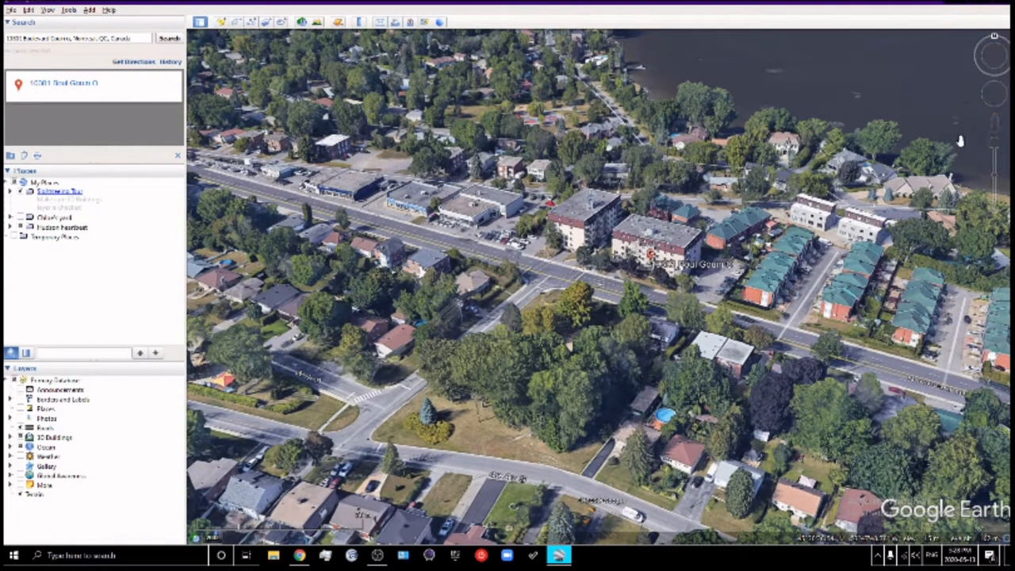
{"action": "left_click", "coordinate": [994, 105]}
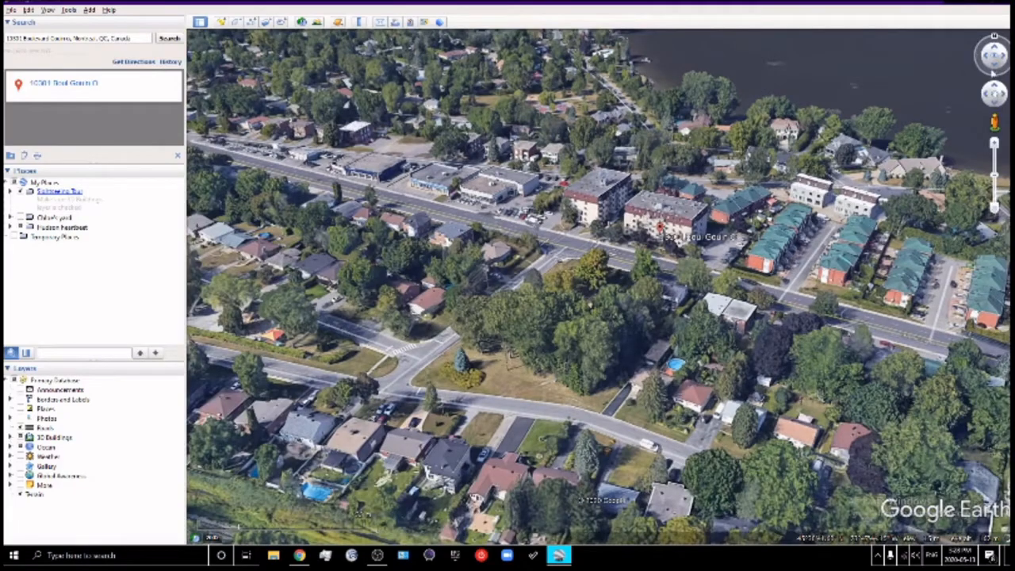
{"action": "left_click", "coordinate": [995, 65]}
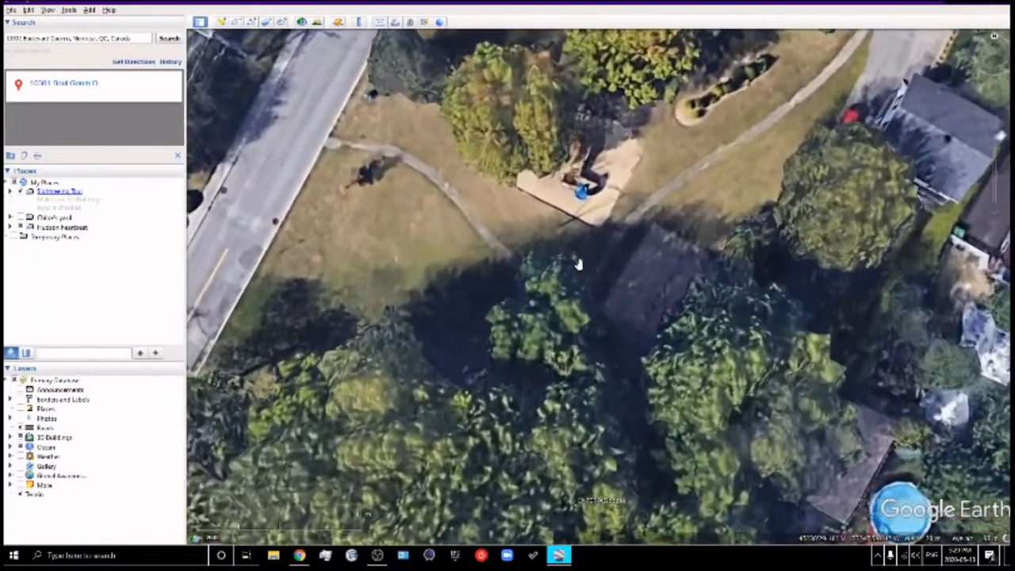
{"action": "scroll", "coordinate": [577, 264], "scroll_direction": "down", "scroll_amount": 5}
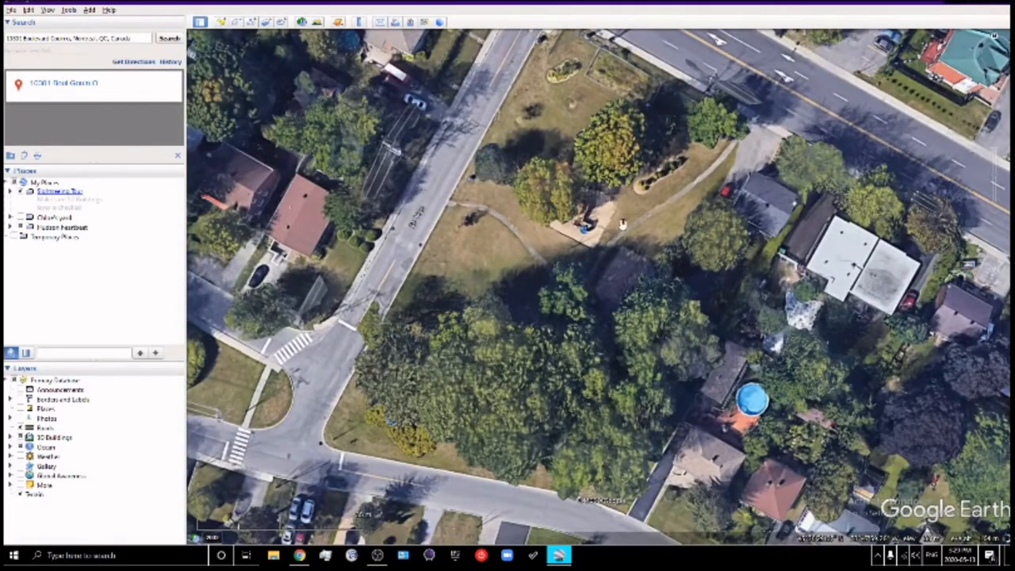
{"action": "scroll", "coordinate": [623, 225], "scroll_direction": "down", "scroll_amount": 3}
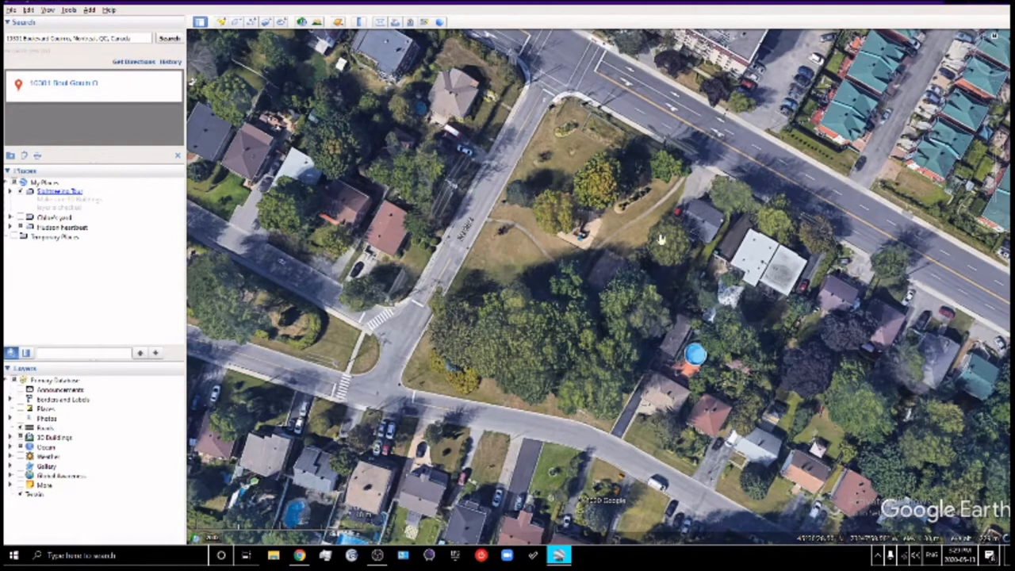
{"action": "left_click_drag", "start_coordinate": [595, 266], "coordinate": [594, 285]}
{"action": "scroll", "coordinate": [583, 273], "scroll_direction": "up", "scroll_amount": 3}
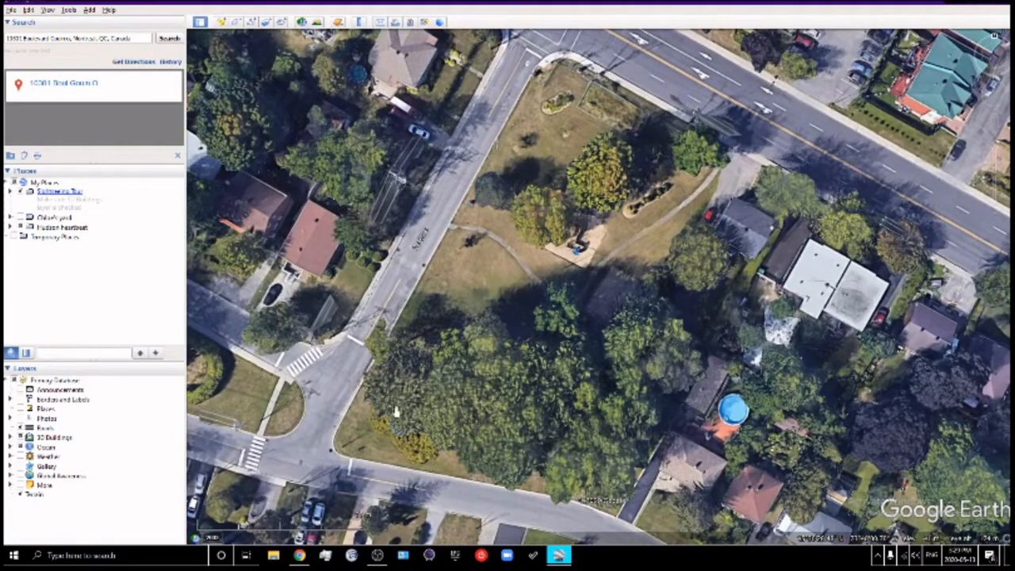
Open the File > Print layout and expand the yard folder in Places
{"action": "left_click", "coordinate": [11, 10]}
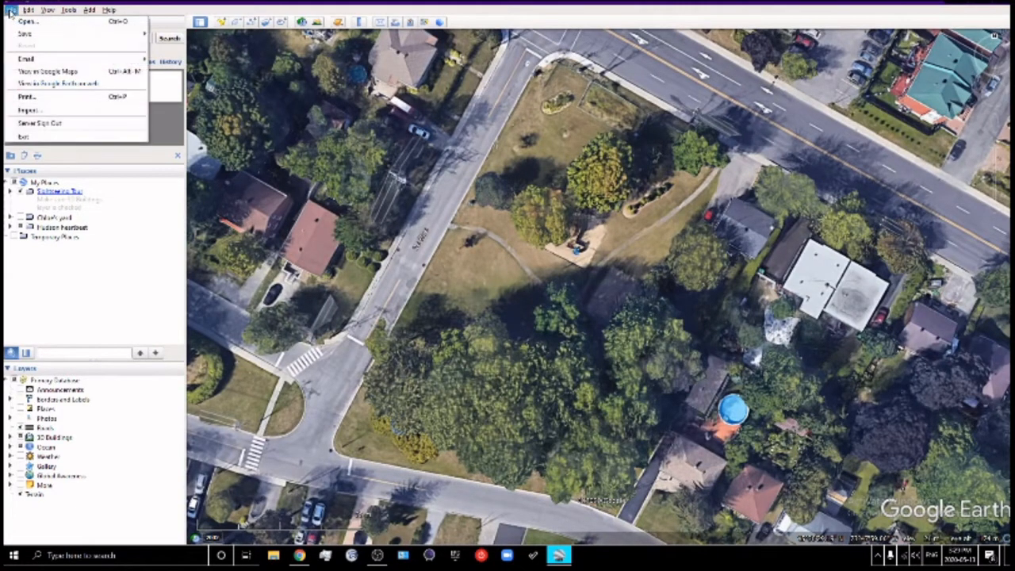
{"action": "left_click", "coordinate": [30, 97]}
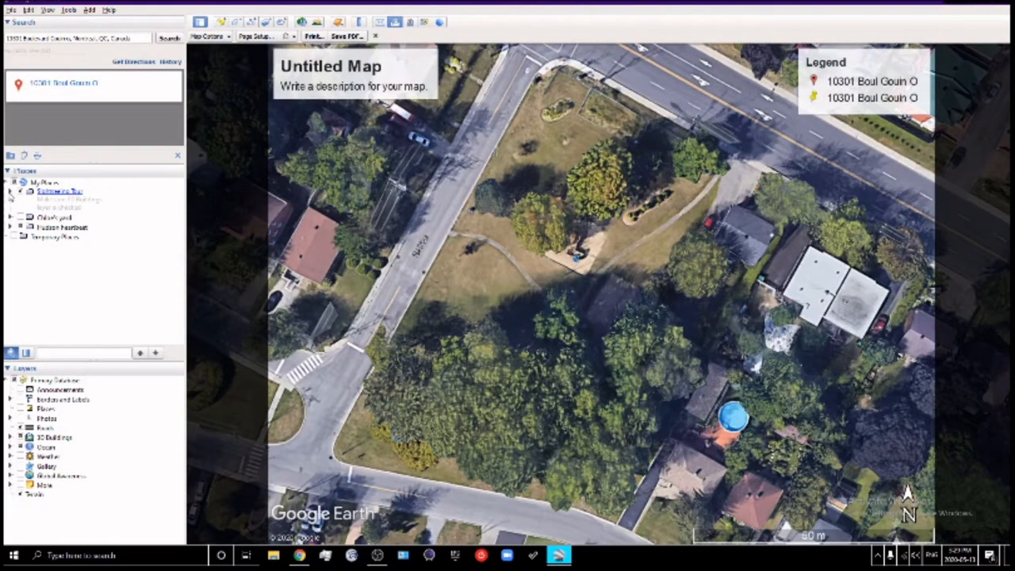
{"action": "left_click", "coordinate": [10, 192]}
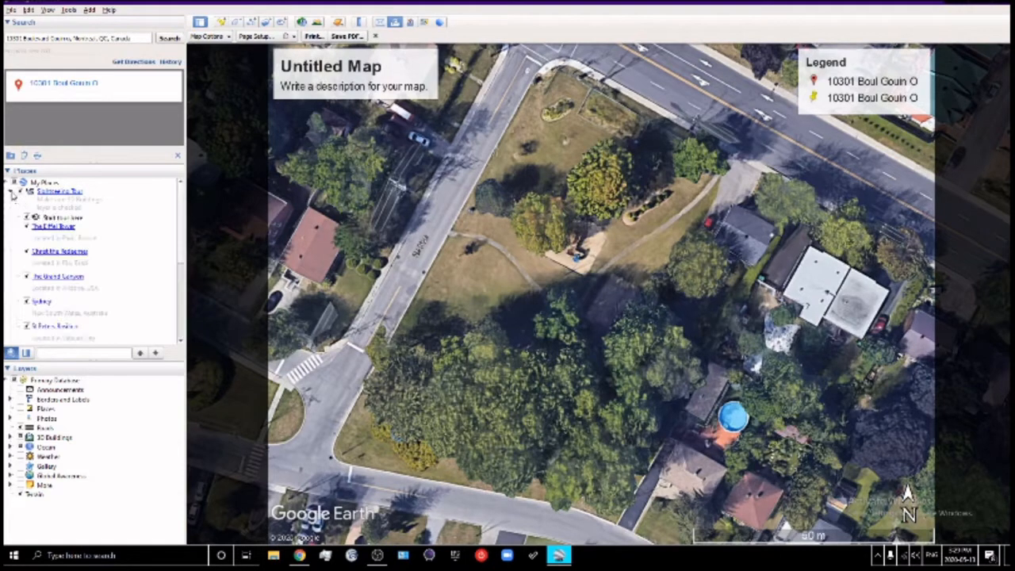
{"action": "left_click", "coordinate": [10, 192]}
{"action": "left_click", "coordinate": [12, 217]}
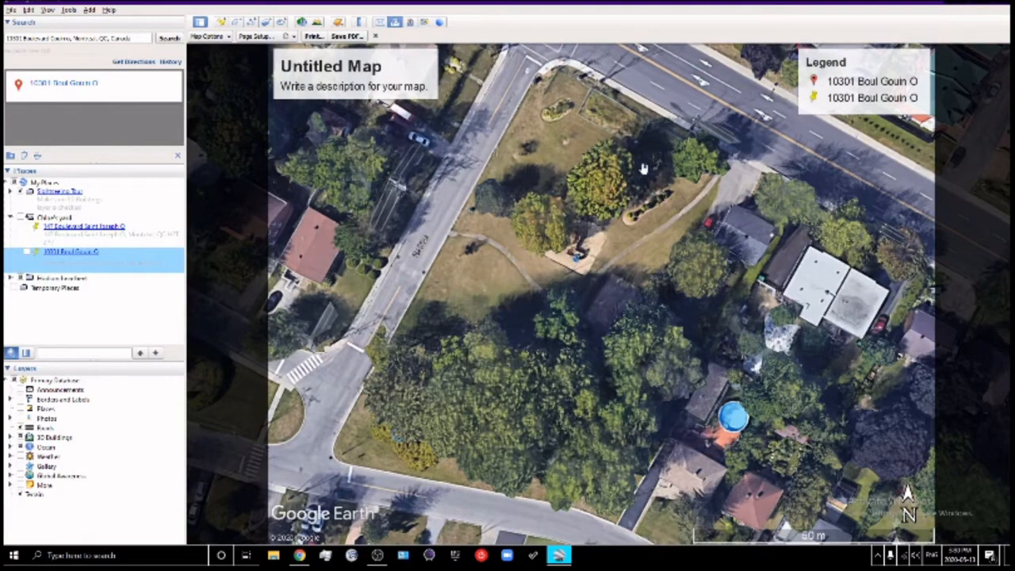
Select the yard folder's address placemark, adjust the map, and close the print layout
{"action": "left_click", "coordinate": [624, 270]}
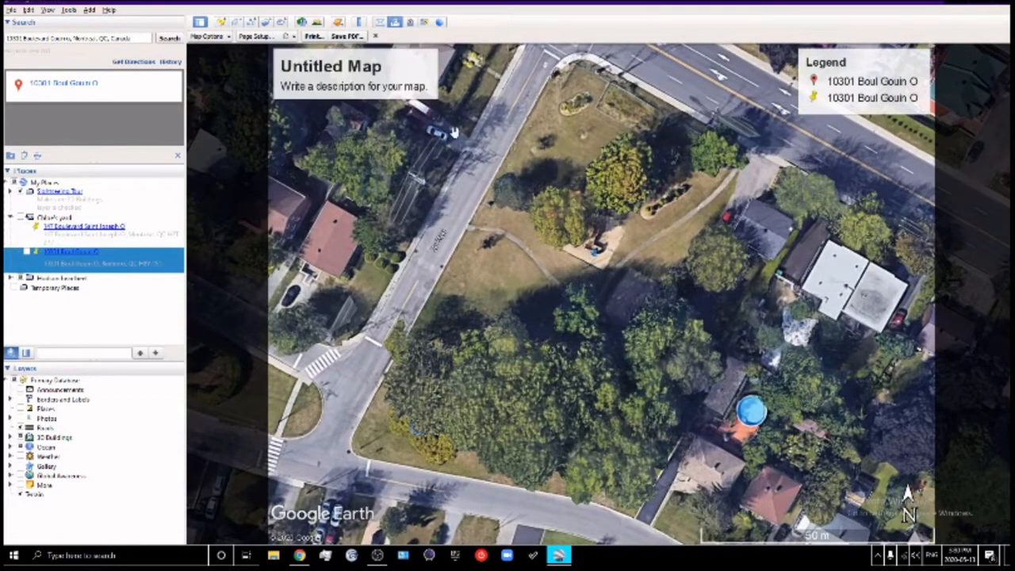
{"action": "left_click_drag", "start_coordinate": [631, 178], "coordinate": [643, 183]}
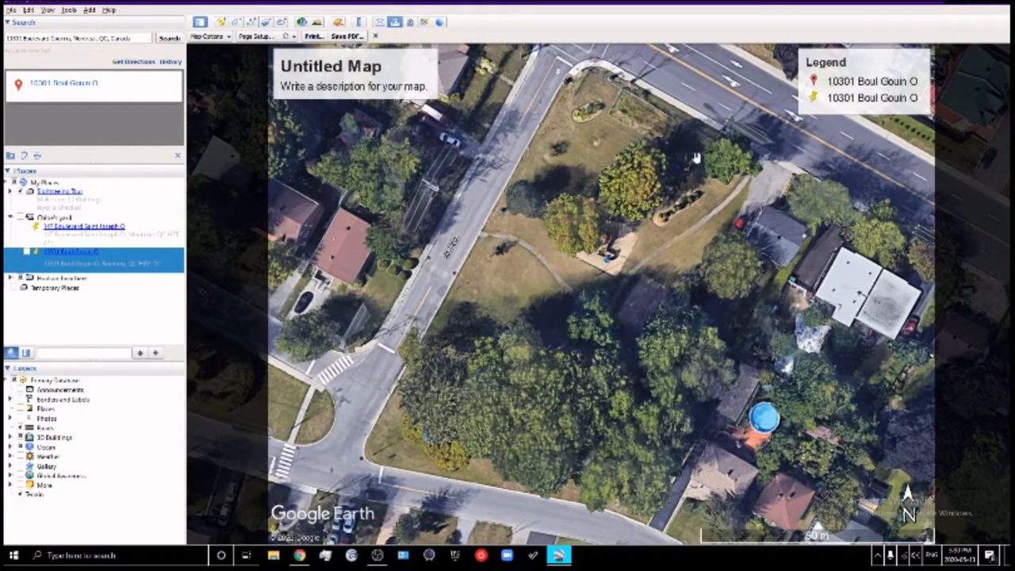
{"action": "left_click_drag", "start_coordinate": [690, 179], "coordinate": [690, 193]}
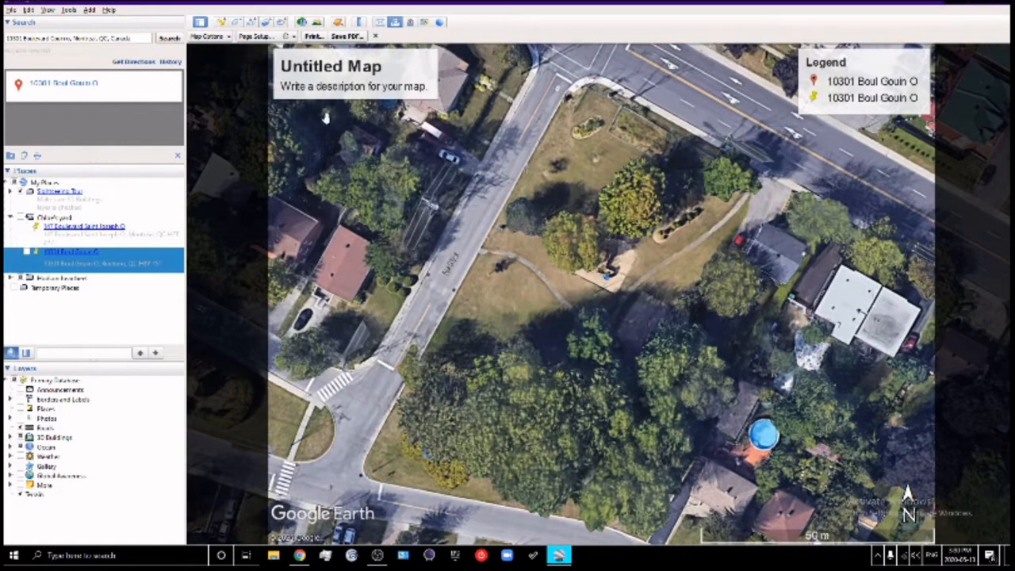
{"action": "left_click", "coordinate": [377, 37]}
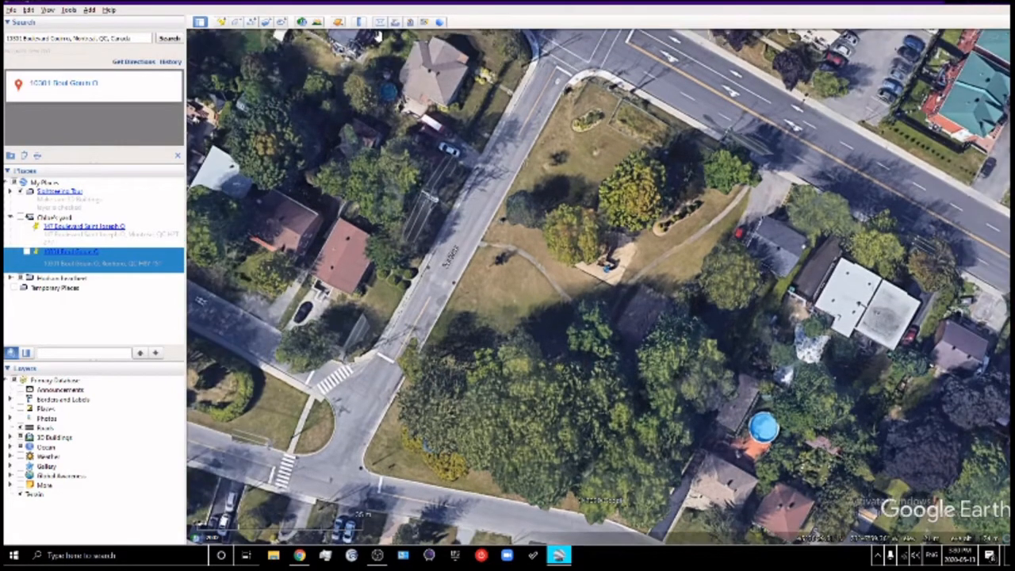
Turn the map north-up and reframe the park corner with the boulevard along its right side
{"action": "left_click_drag", "start_coordinate": [637, 105], "coordinate": [634, 117]}
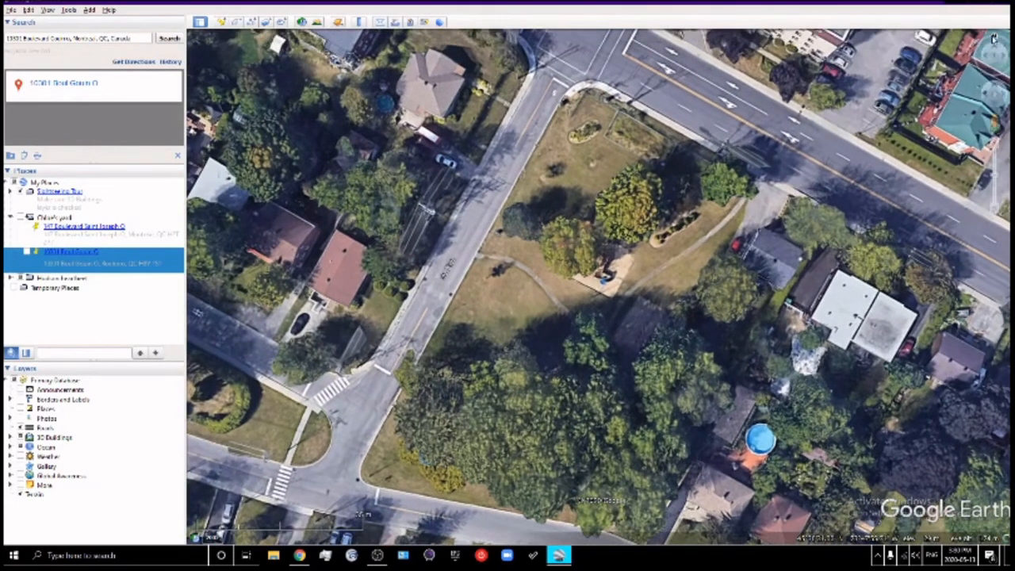
{"action": "left_click", "coordinate": [994, 39]}
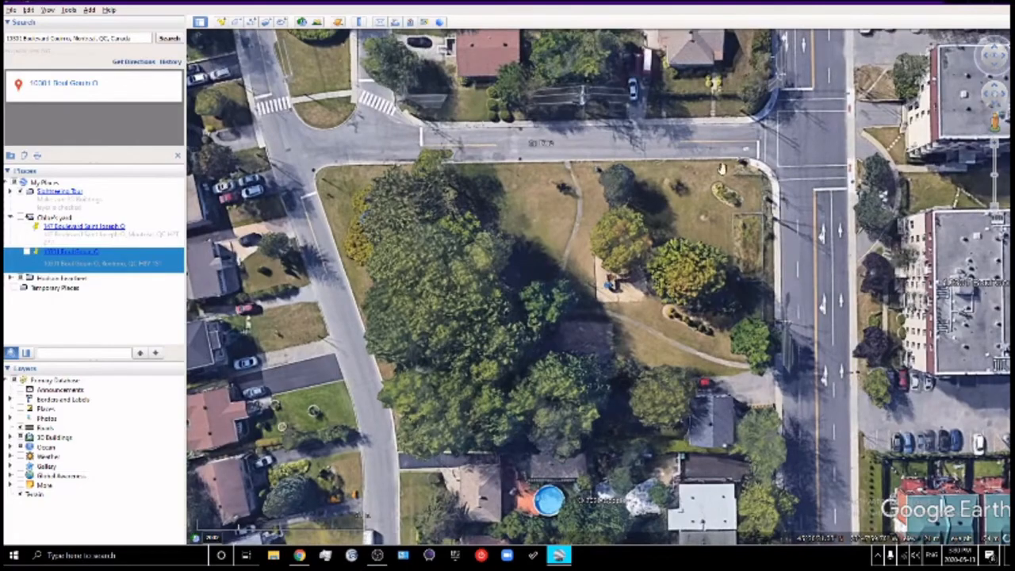
{"action": "left_click_drag", "start_coordinate": [714, 181], "coordinate": [706, 249]}
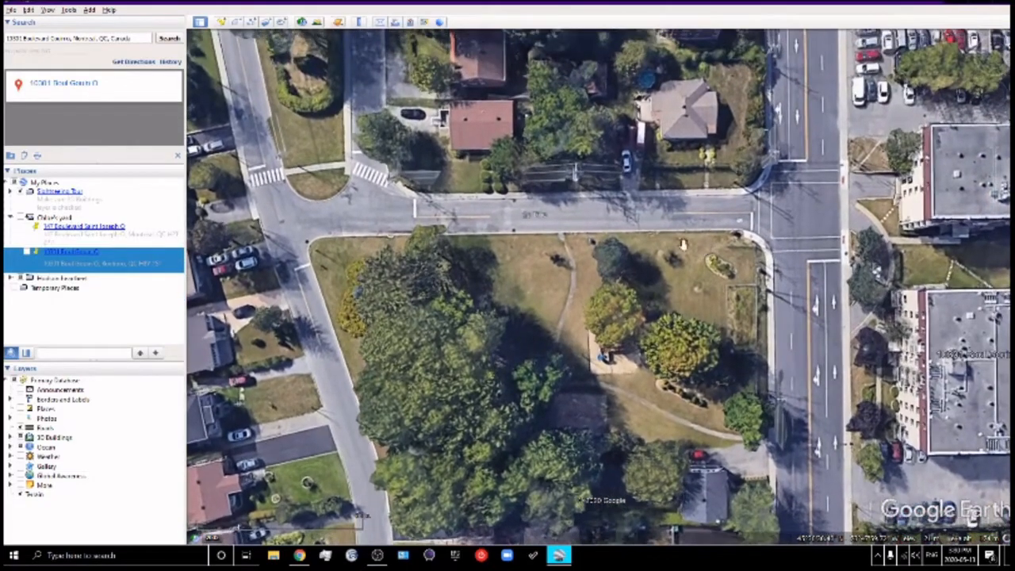
{"action": "scroll", "coordinate": [616, 257], "scroll_direction": "down", "scroll_amount": 2}
{"action": "scroll", "coordinate": [616, 258], "scroll_direction": "up", "scroll_amount": 3}
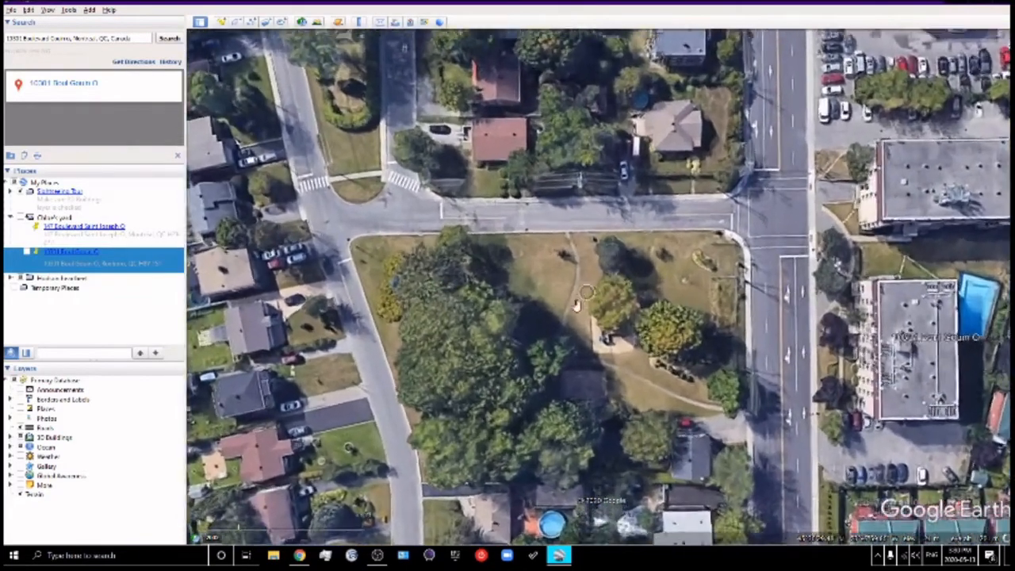
{"action": "scroll", "coordinate": [583, 316], "scroll_direction": "up", "scroll_amount": 1}
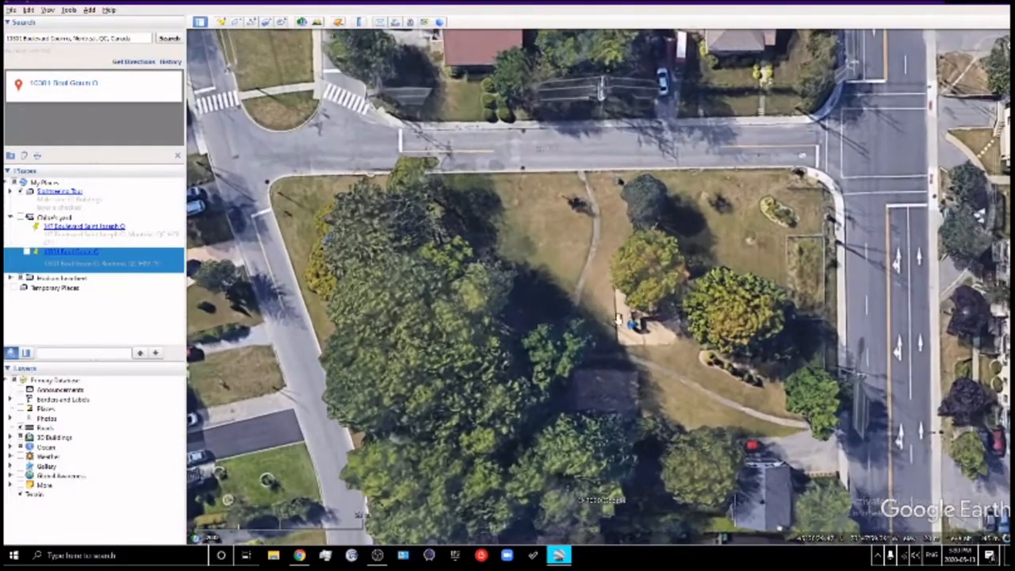
{"action": "scroll", "coordinate": [615, 317], "scroll_direction": "down", "scroll_amount": 2}
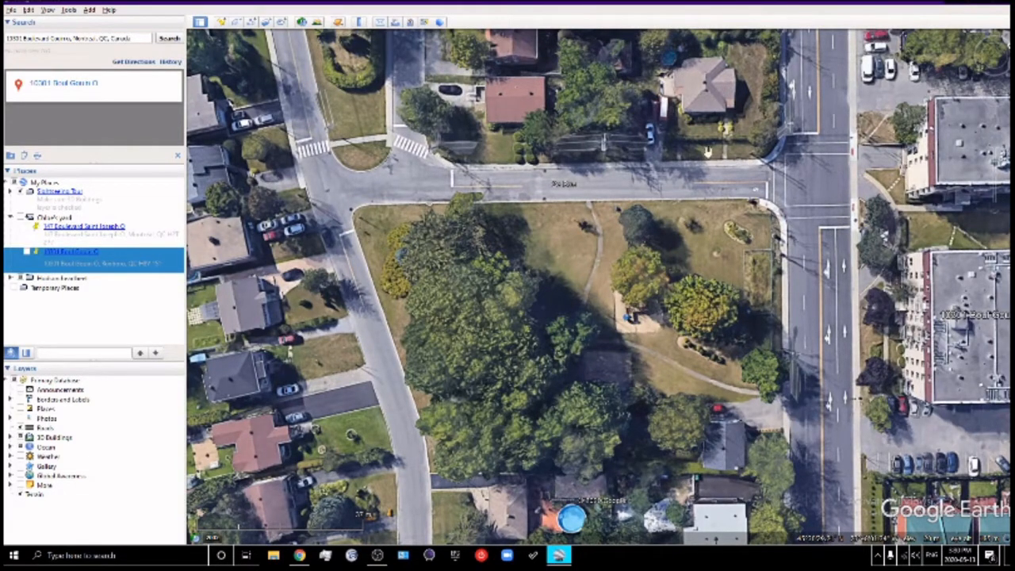
Reopen the print layout, zoom to about 30 m scale over the park, and choose Save PDF
{"action": "left_click", "coordinate": [15, 11]}
{"action": "left_click", "coordinate": [32, 84]}
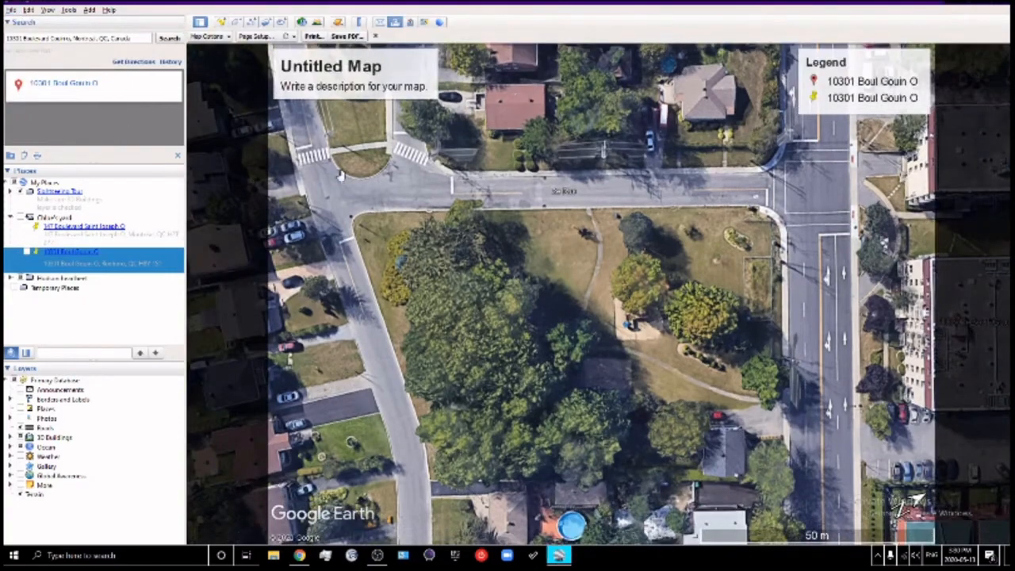
{"action": "scroll", "coordinate": [590, 330], "scroll_direction": "down", "scroll_amount": 2}
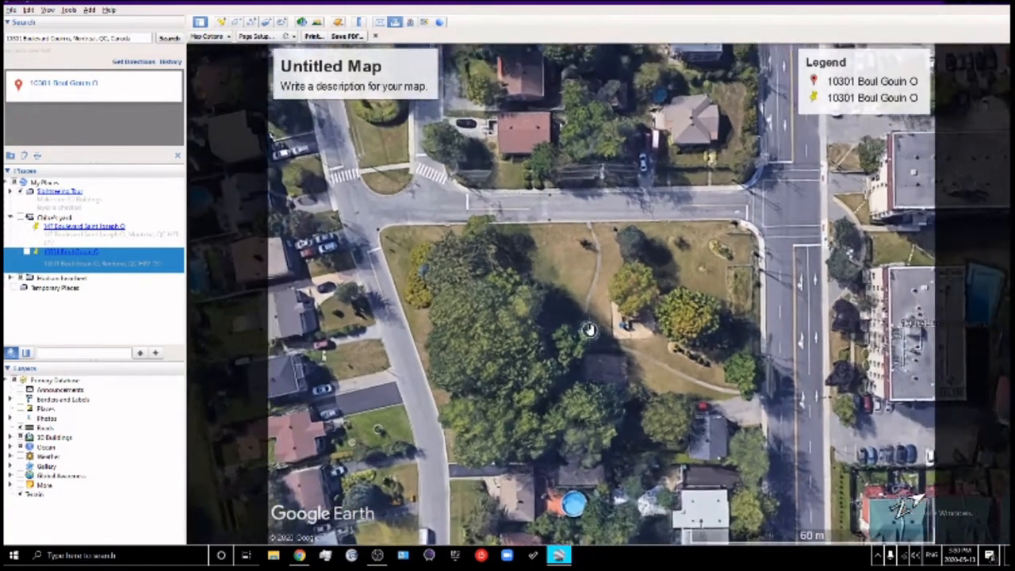
{"action": "scroll", "coordinate": [590, 331], "scroll_direction": "up", "scroll_amount": 2}
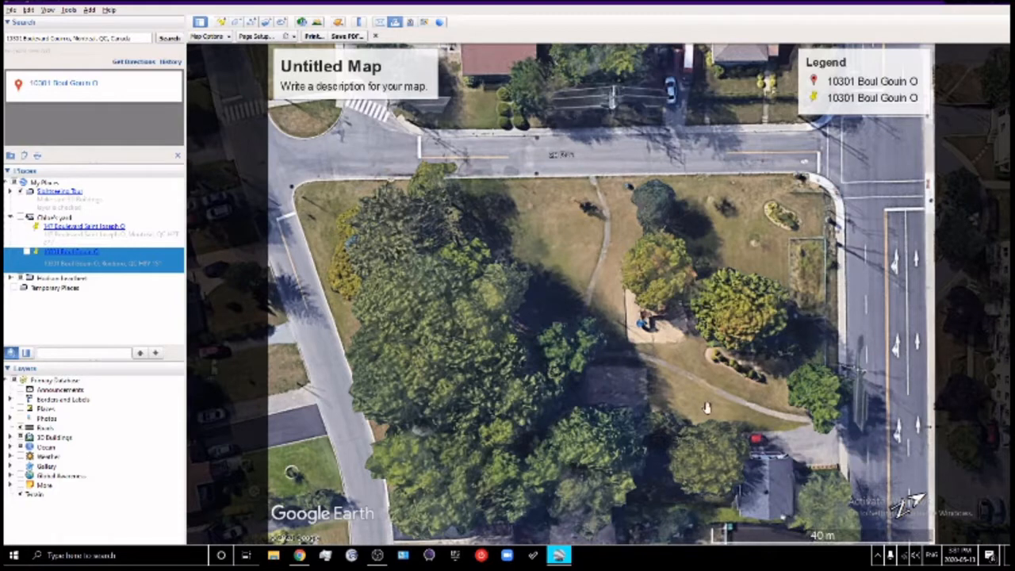
{"action": "left_click_drag", "start_coordinate": [650, 389], "coordinate": [647, 360]}
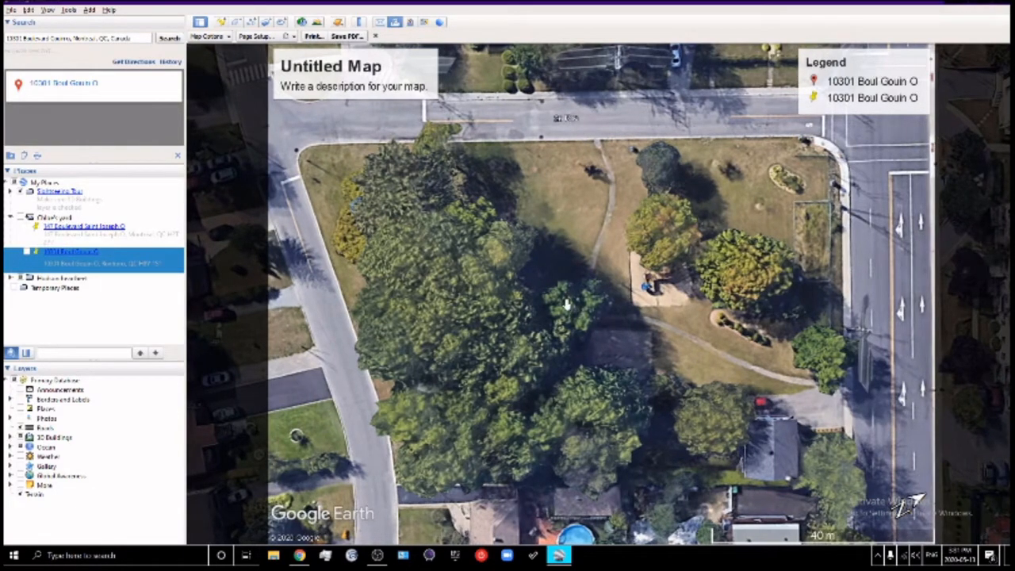
{"action": "scroll", "coordinate": [646, 353], "scroll_direction": "down", "scroll_amount": 2}
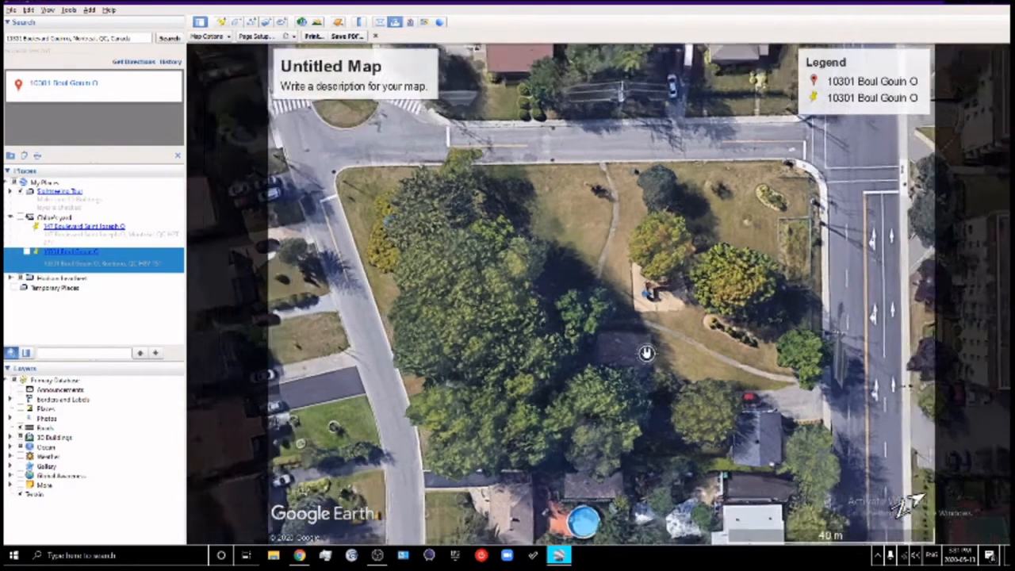
{"action": "scroll", "coordinate": [646, 352], "scroll_direction": "up", "scroll_amount": 2}
{"action": "scroll", "coordinate": [646, 353], "scroll_direction": "up", "scroll_amount": 3}
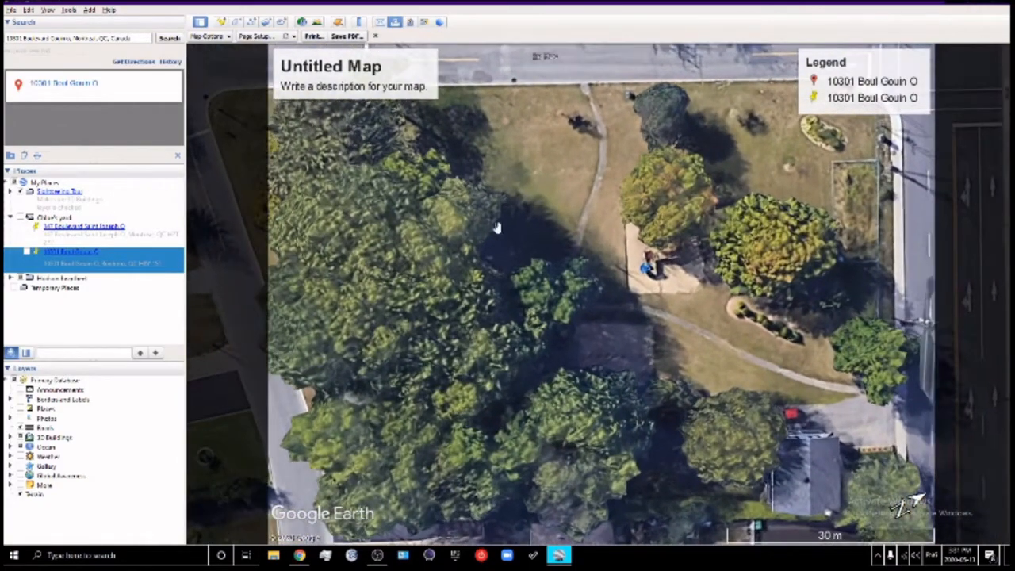
{"action": "left_click", "coordinate": [346, 36]}
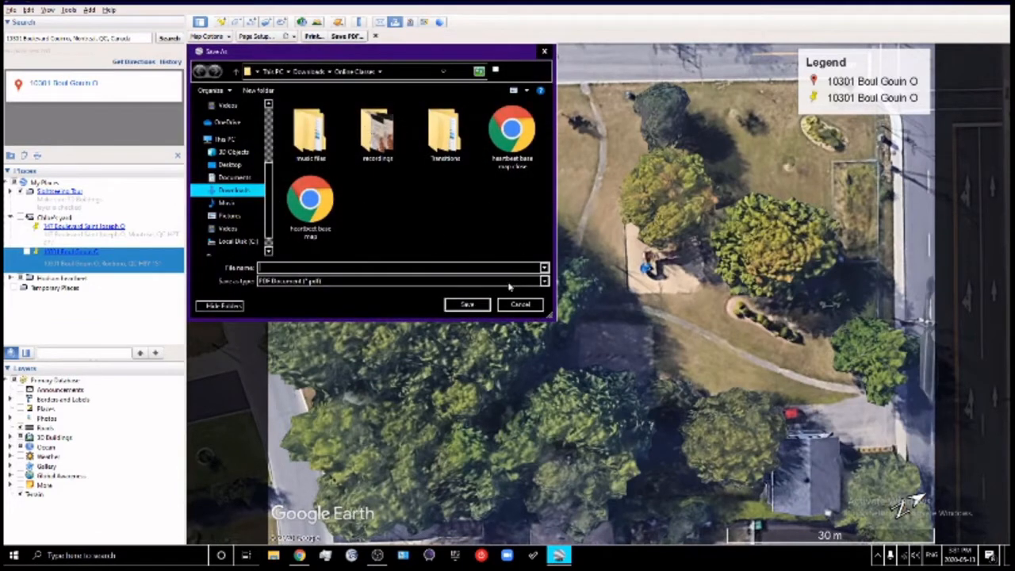
Dismiss the PDF Save As dialog without saving
{"action": "left_click", "coordinate": [520, 304]}
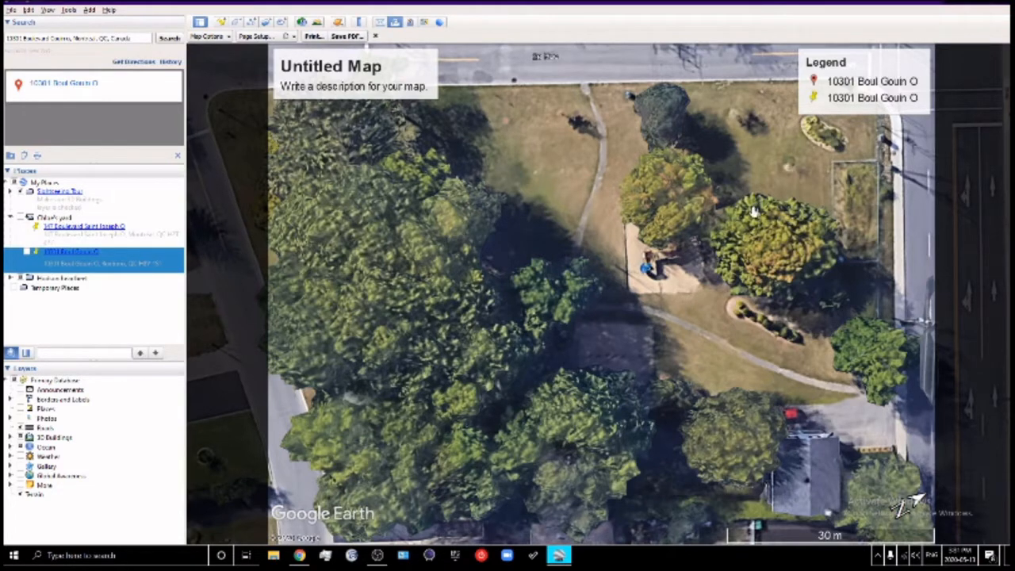
Zoom the print layout to a 20 m scale centred on the garden beds beside the curb
{"action": "scroll", "coordinate": [560, 289], "scroll_direction": "down", "scroll_amount": 3}
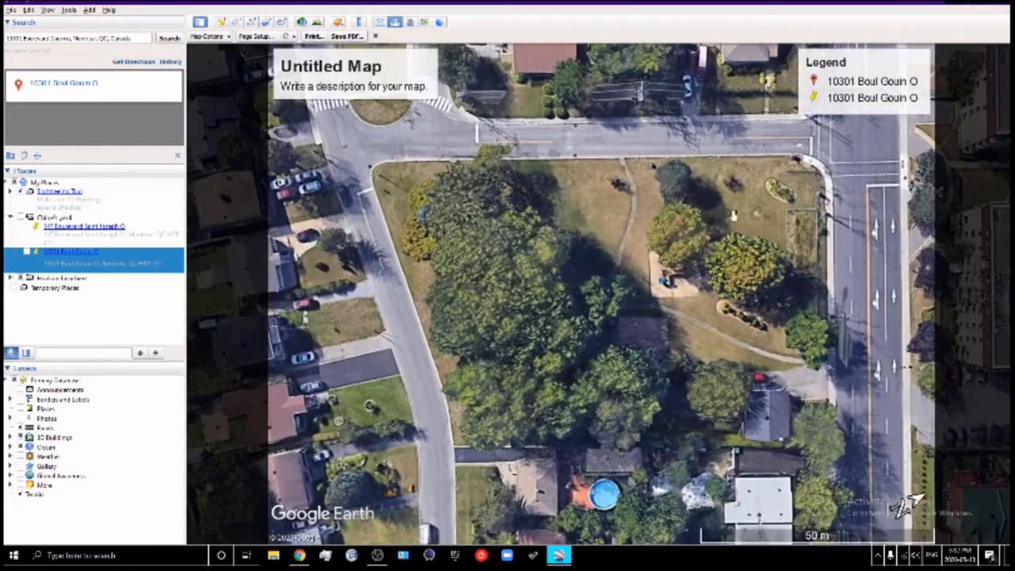
{"action": "left_click_drag", "start_coordinate": [658, 342], "coordinate": [630, 360]}
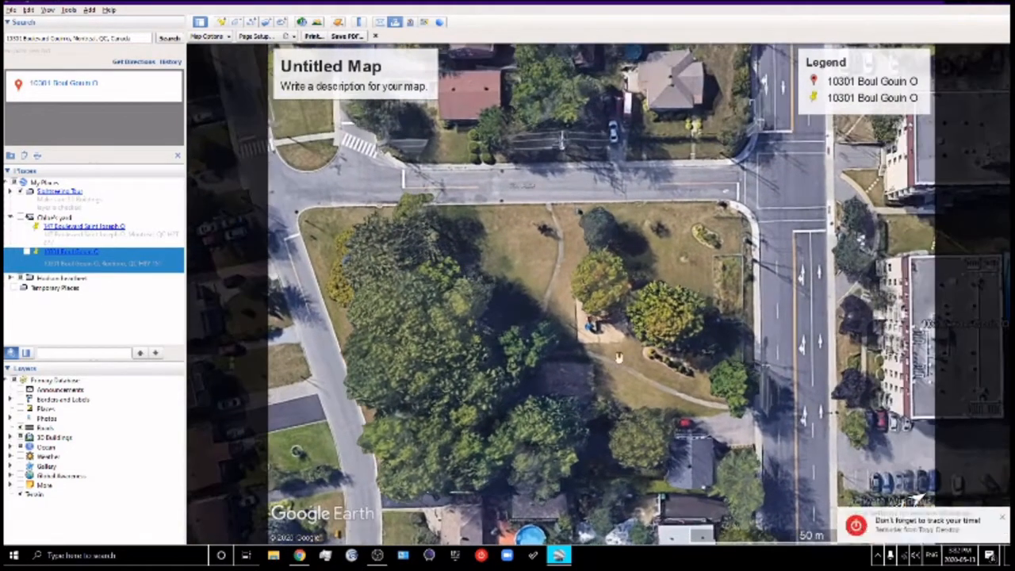
{"action": "scroll", "coordinate": [696, 299], "scroll_direction": "up", "scroll_amount": 3}
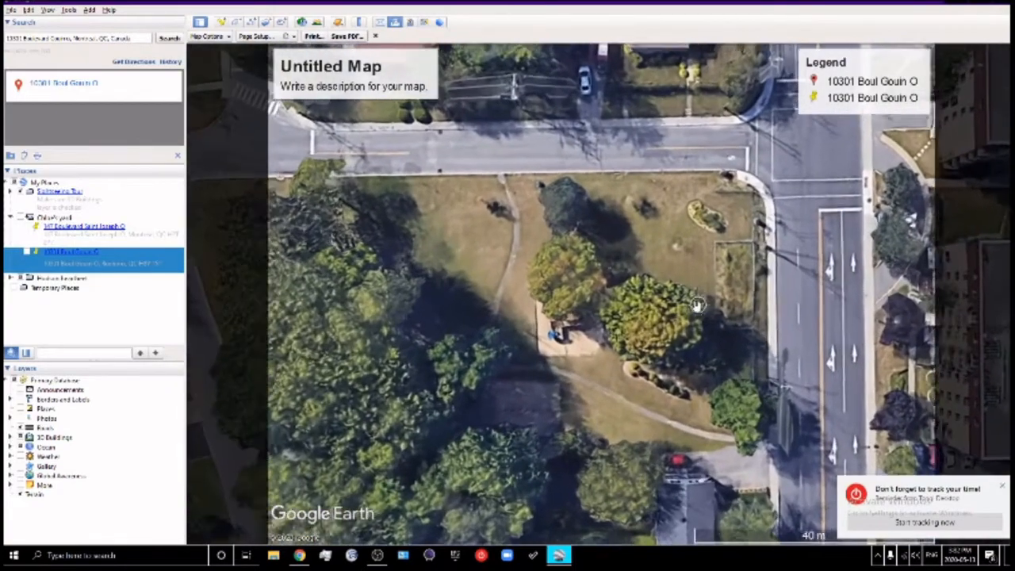
{"action": "scroll", "coordinate": [691, 300], "scroll_direction": "up", "scroll_amount": 2}
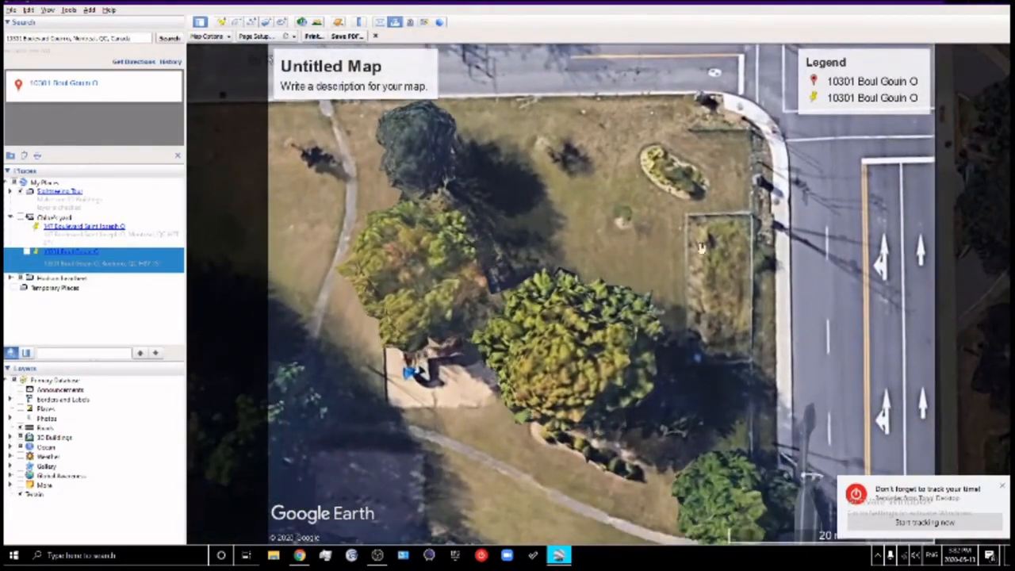
{"action": "scroll", "coordinate": [702, 260], "scroll_direction": "up", "scroll_amount": 1}
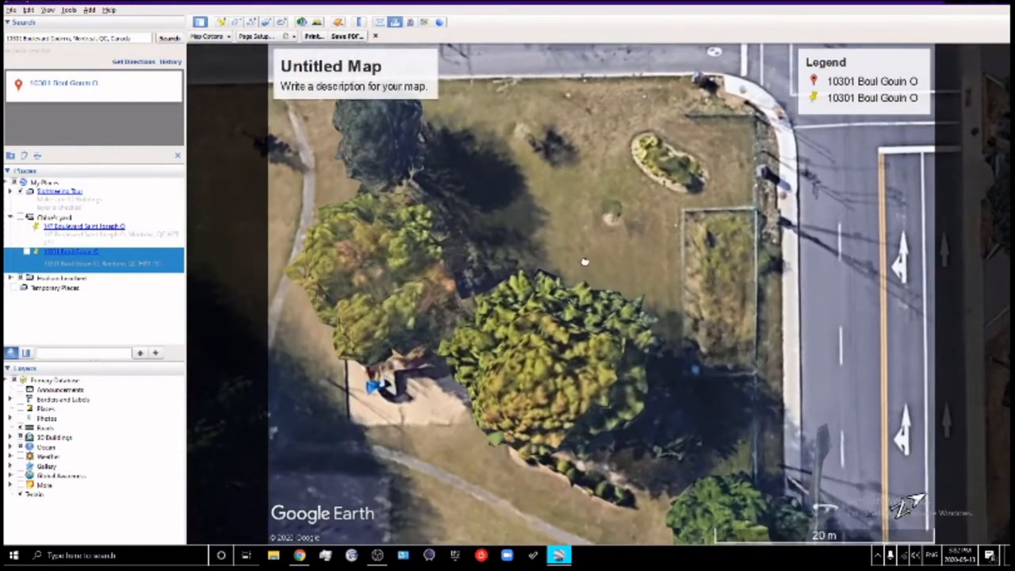
{"action": "scroll", "coordinate": [593, 266], "scroll_direction": "up", "scroll_amount": 1}
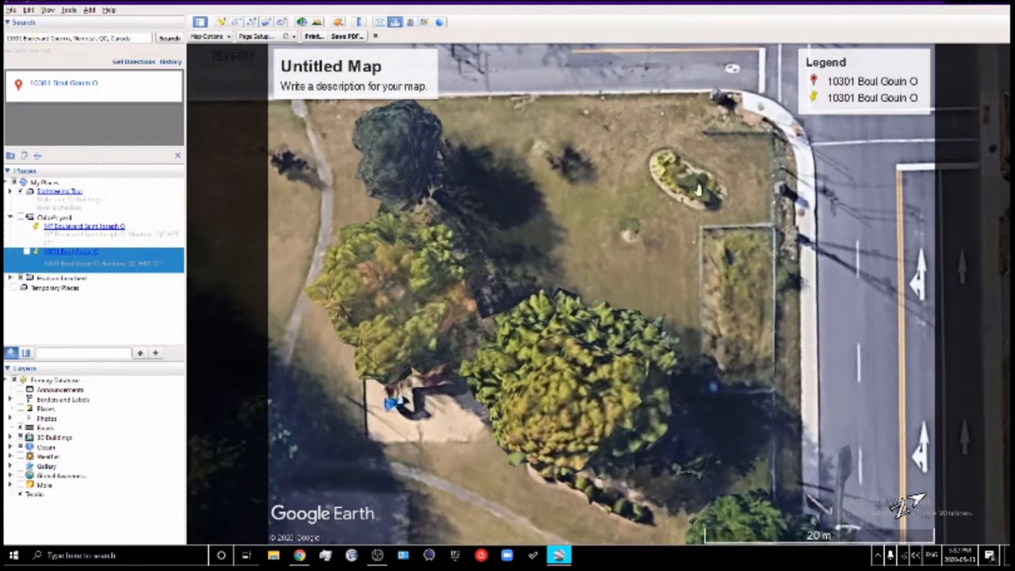
{"action": "left_click_drag", "start_coordinate": [631, 237], "coordinate": [647, 233]}
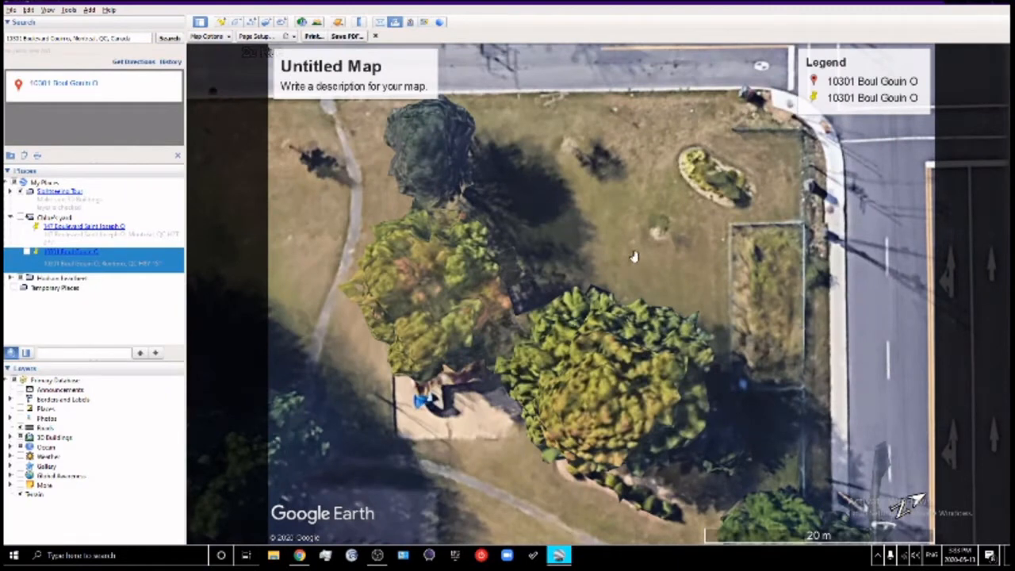
Close the print layout and measure the garden bed's left side with the Ruler
{"action": "left_click", "coordinate": [376, 36]}
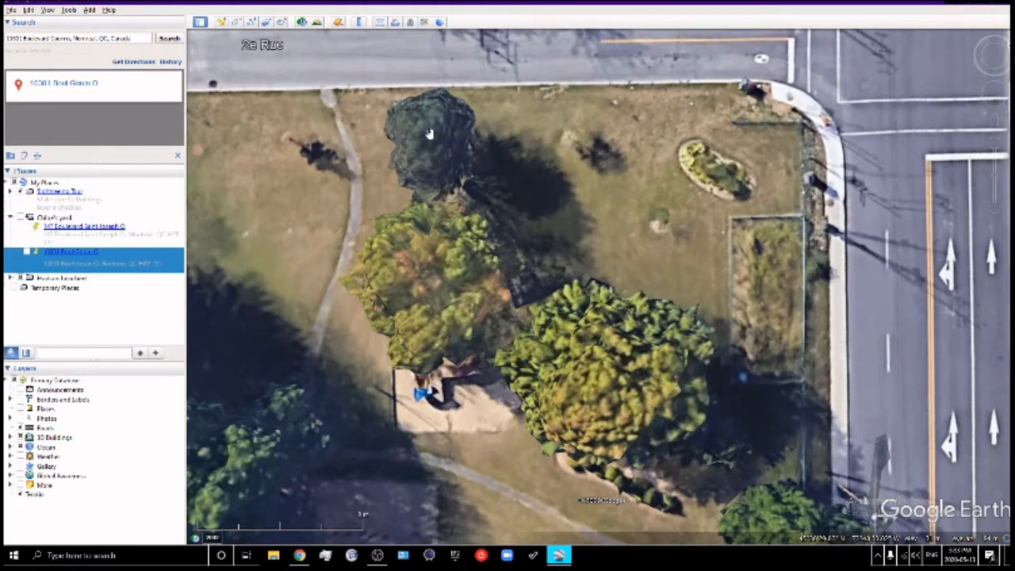
{"action": "left_click", "coordinate": [361, 22]}
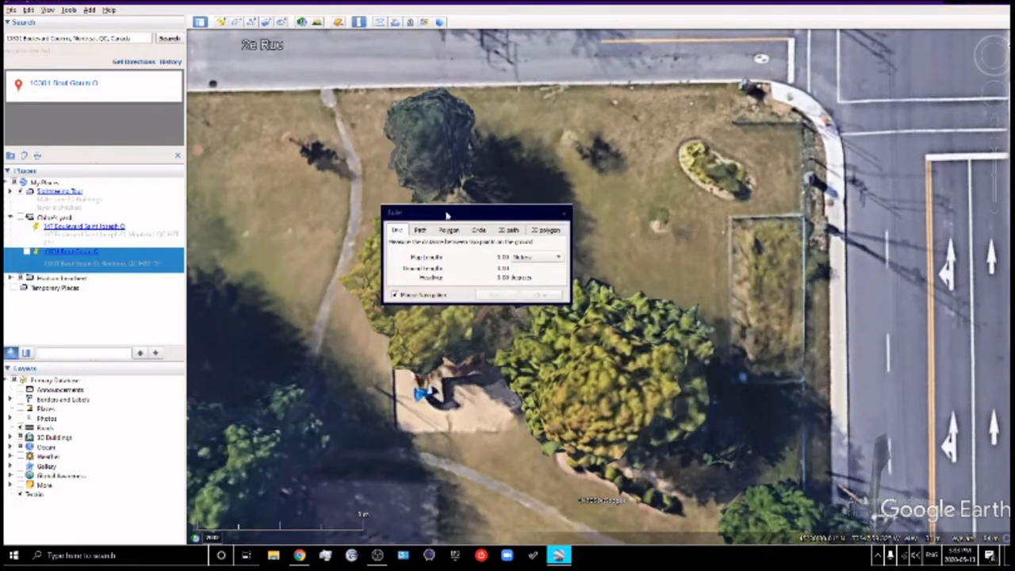
{"action": "left_click_drag", "start_coordinate": [448, 214], "coordinate": [881, 47]}
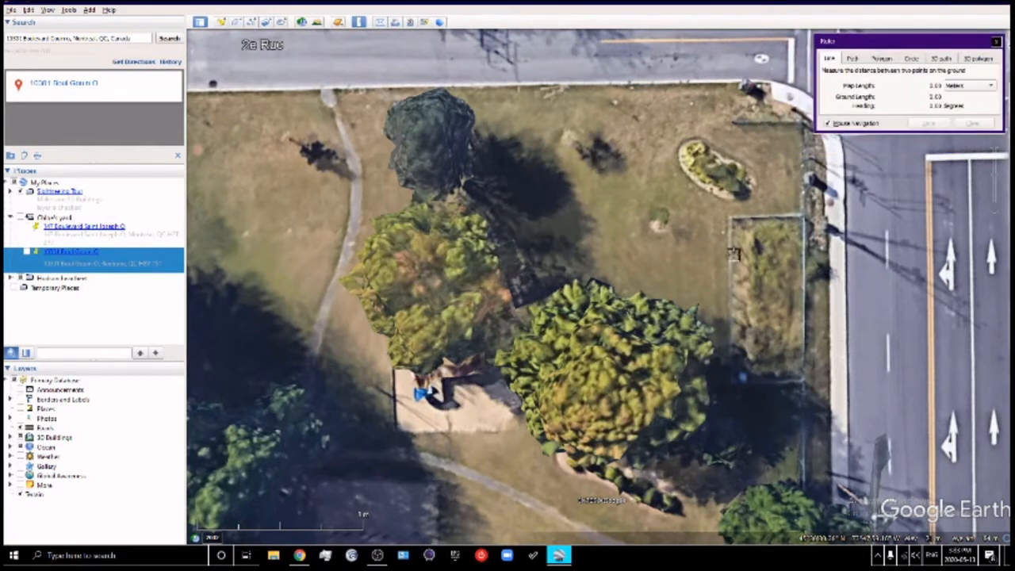
{"action": "left_click", "coordinate": [729, 216]}
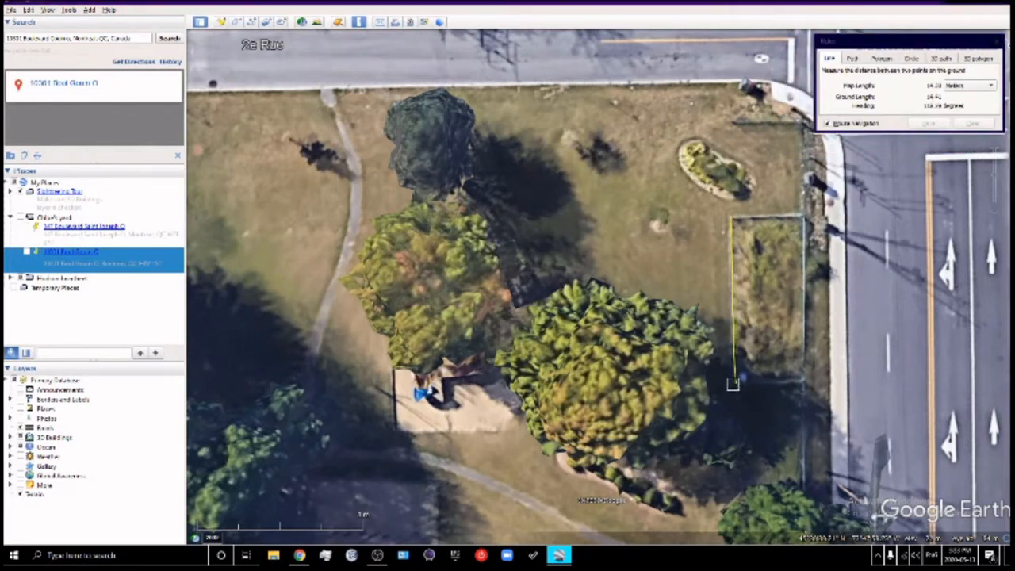
{"action": "left_click", "coordinate": [730, 388]}
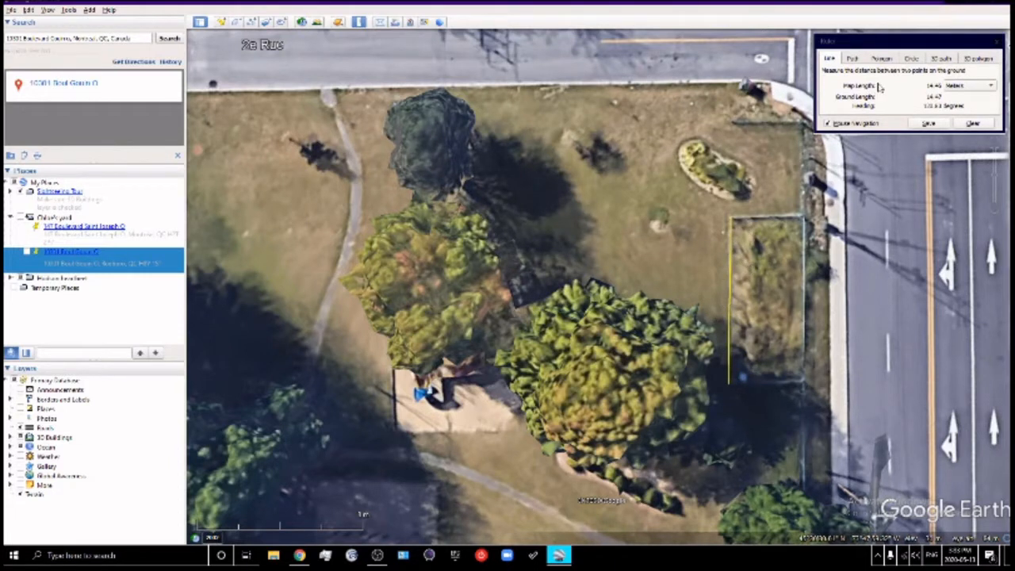
Switch the Ruler's units to Feet, then back to Meters
{"action": "left_click", "coordinate": [966, 87]}
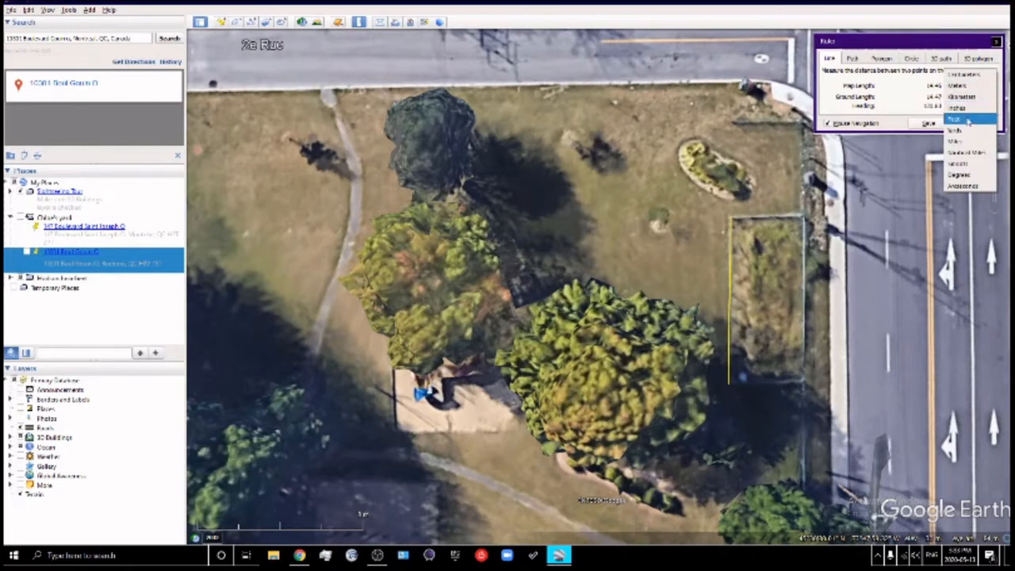
{"action": "left_click", "coordinate": [970, 121]}
{"action": "left_click", "coordinate": [966, 90]}
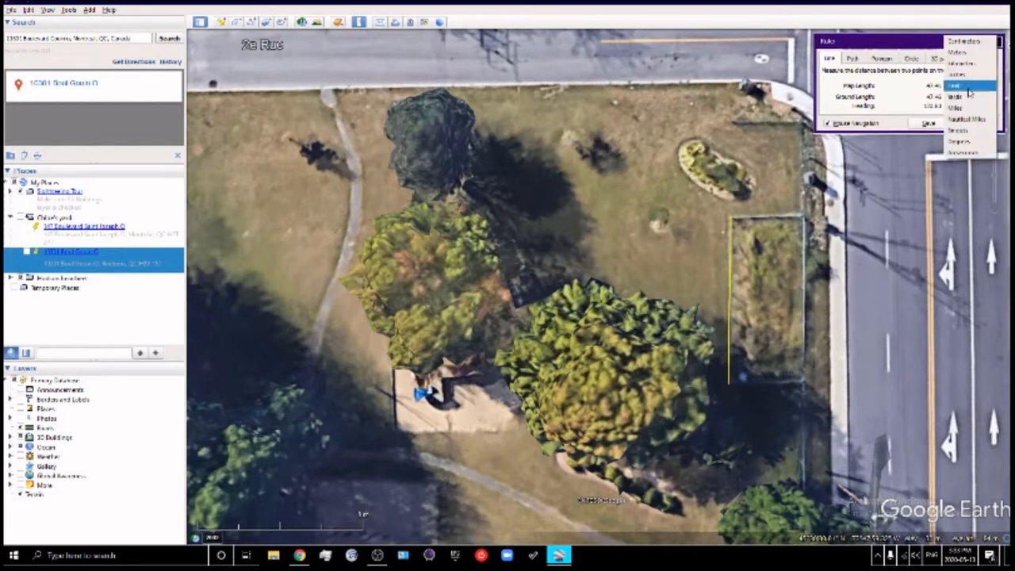
{"action": "left_click", "coordinate": [966, 53]}
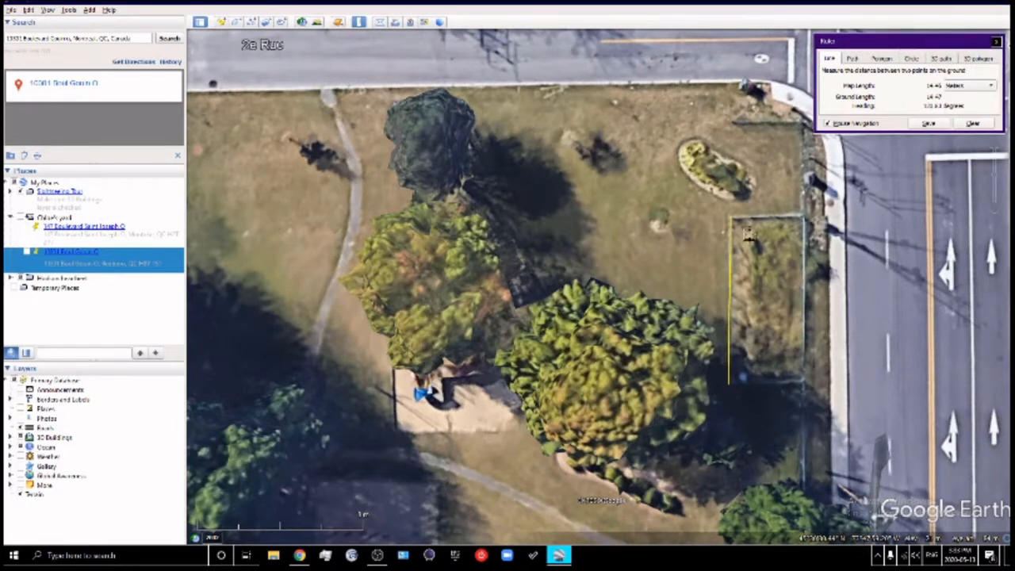
Remeasure along the bed's top edge, giving a 5.65 m line
{"action": "left_click", "coordinate": [729, 386]}
{"action": "left_click", "coordinate": [803, 214]}
{"action": "left_click", "coordinate": [727, 215]}
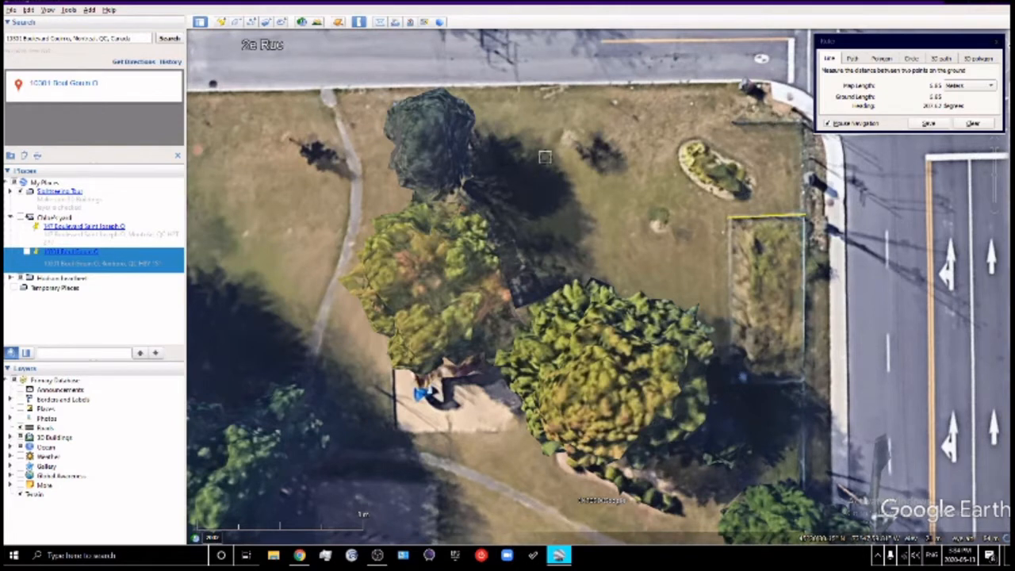
Measure the distance from the dark tree to the oval flower bed
{"action": "left_click", "coordinate": [428, 153]}
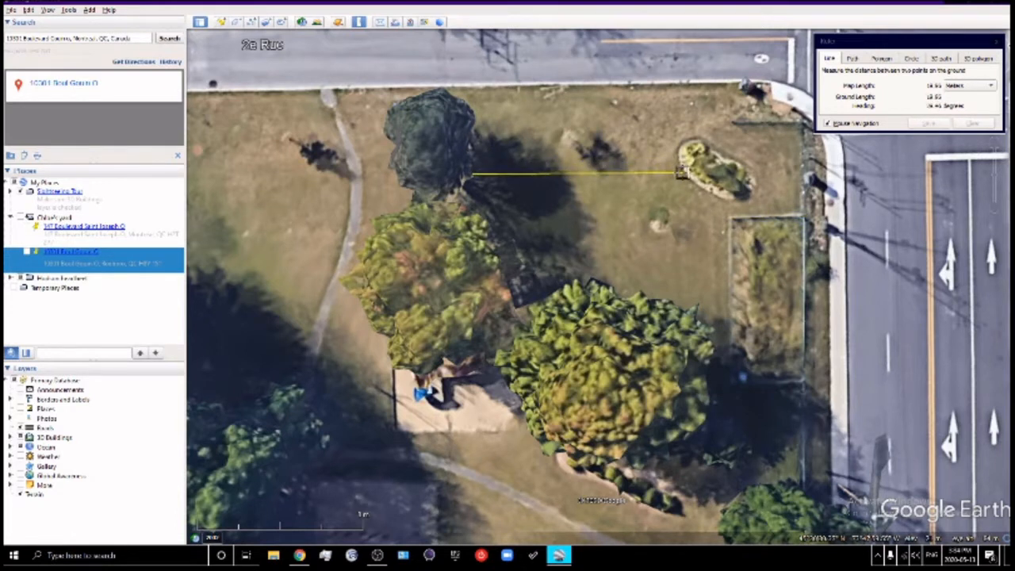
{"action": "left_click", "coordinate": [679, 173]}
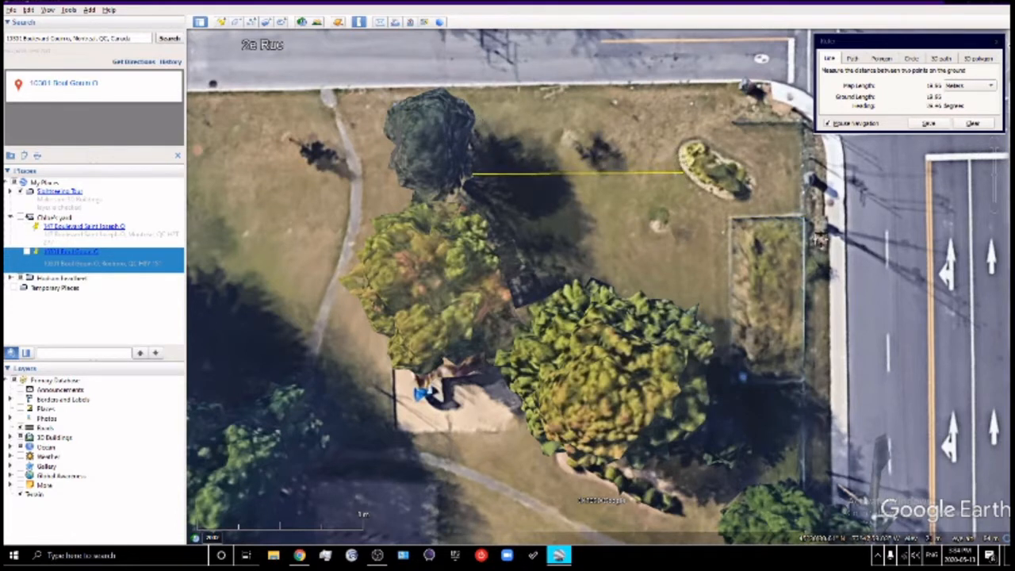
{"action": "left_click_drag", "start_coordinate": [806, 248], "coordinate": [809, 248]}
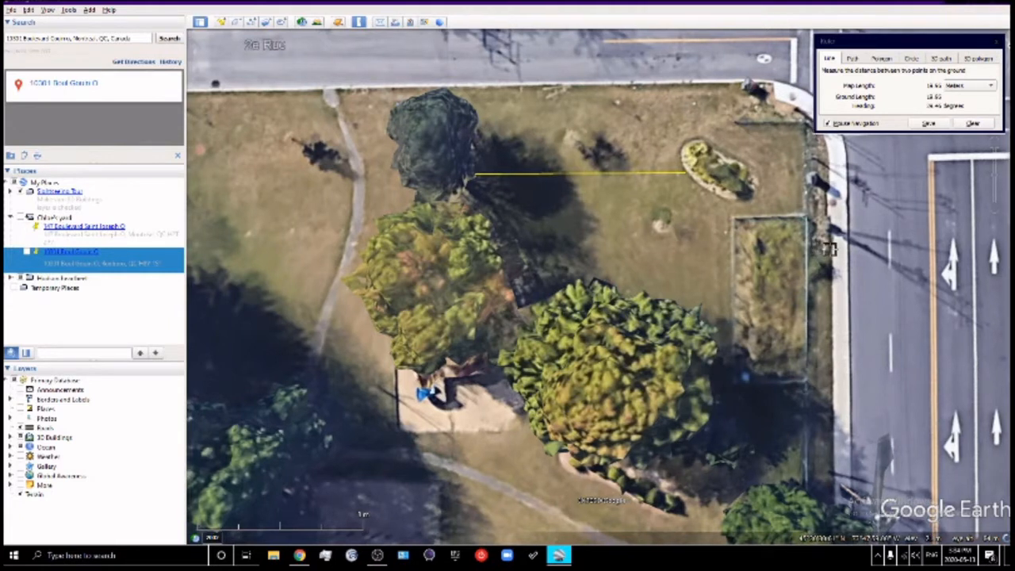
Take a few short measurements along the rectangular bed's edge
{"action": "left_click", "coordinate": [829, 248]}
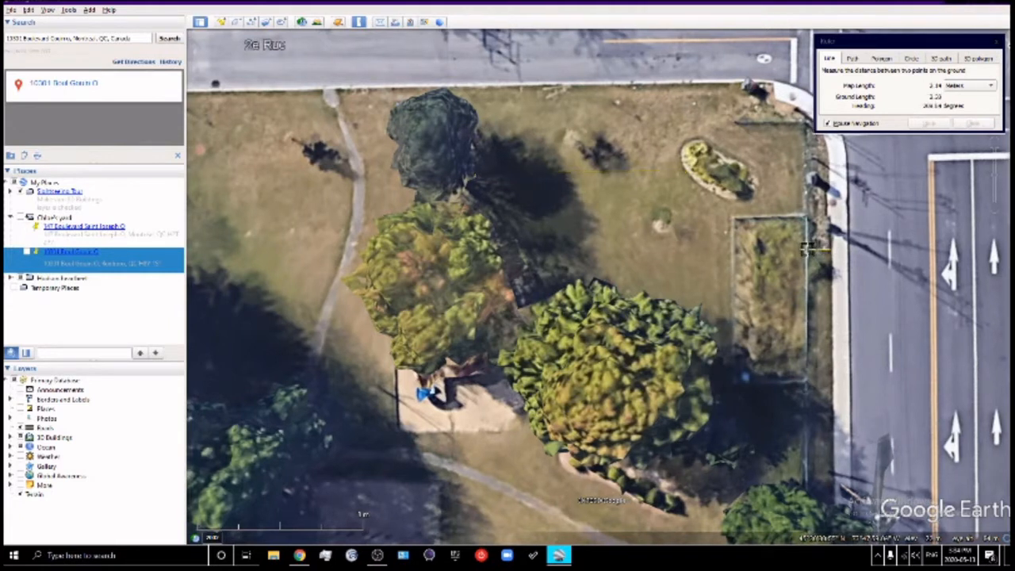
{"action": "left_click", "coordinate": [805, 248]}
{"action": "left_click", "coordinate": [830, 252]}
{"action": "left_click", "coordinate": [807, 251]}
{"action": "left_click", "coordinate": [804, 250]}
{"action": "left_click", "coordinate": [810, 254]}
Measure from the sidewalk edge to the bed's top edge, then clear and close the Ruler
{"action": "left_click", "coordinate": [736, 83]}
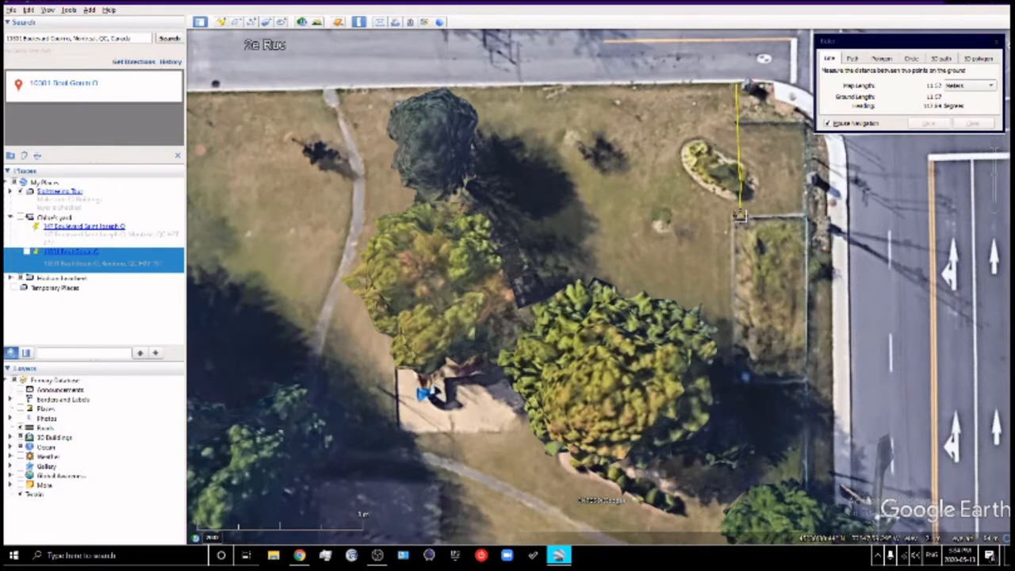
{"action": "left_click", "coordinate": [741, 211]}
{"action": "left_click", "coordinate": [729, 195]}
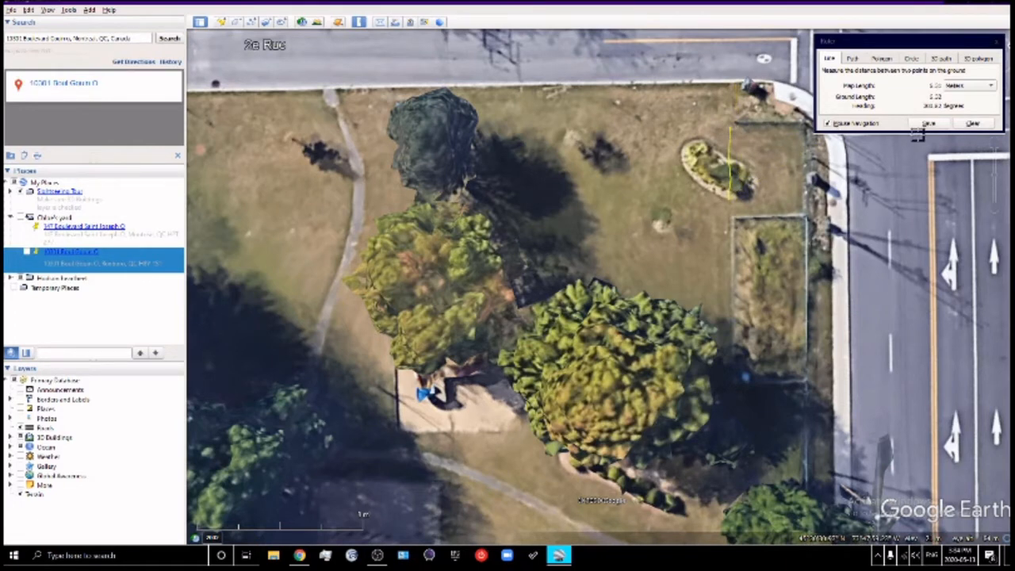
{"action": "left_click", "coordinate": [971, 124]}
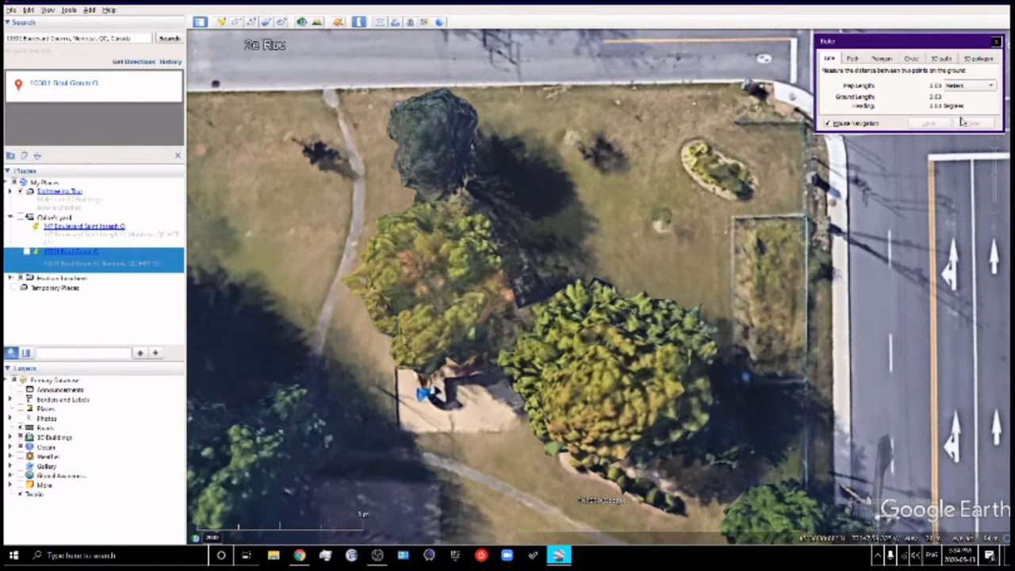
{"action": "left_click", "coordinate": [996, 41]}
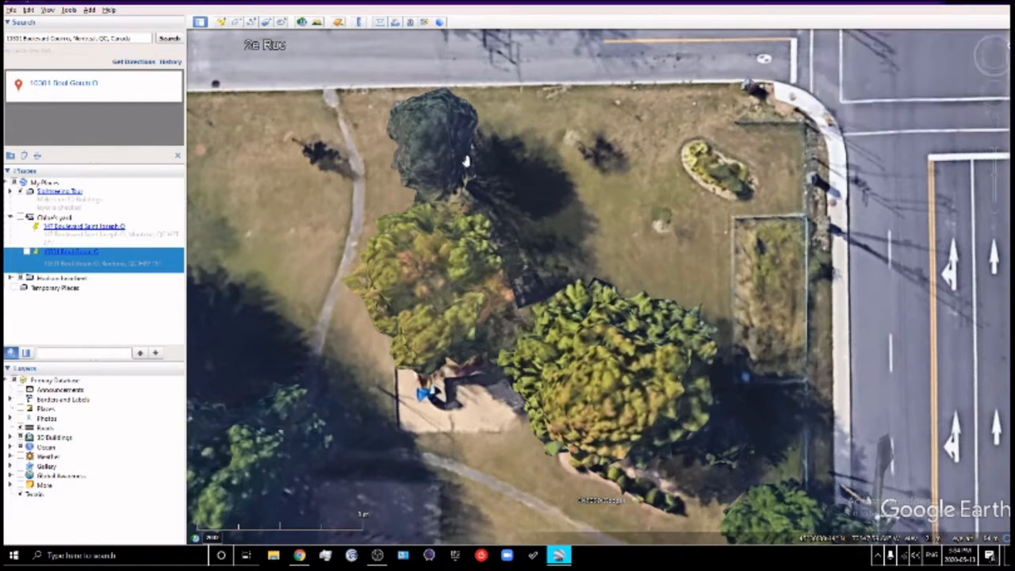
Draw a four-corner polygon over the rectangular garden bed and move its New Polygon window aside
{"action": "left_click", "coordinate": [236, 22]}
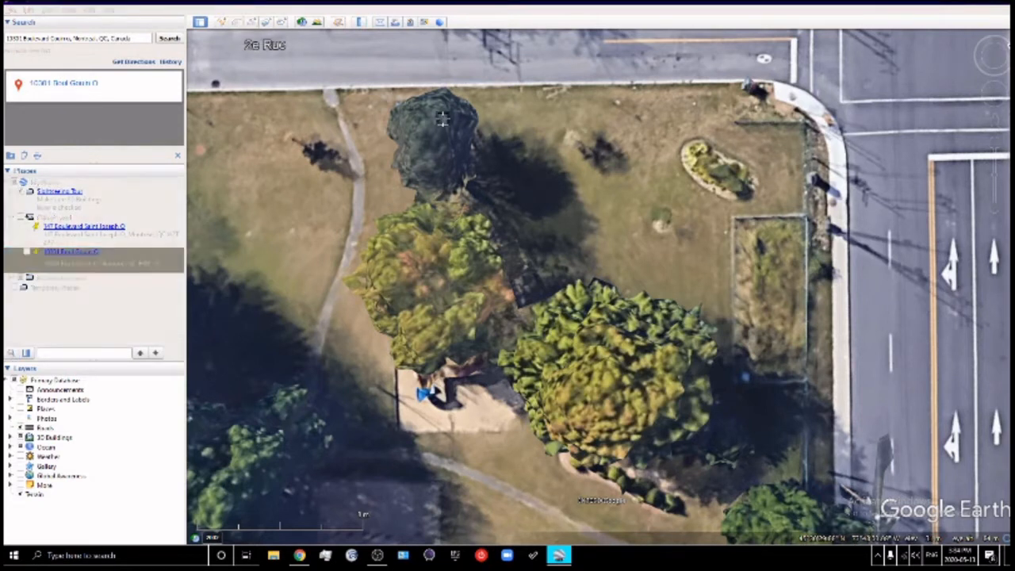
{"action": "left_click", "coordinate": [805, 215]}
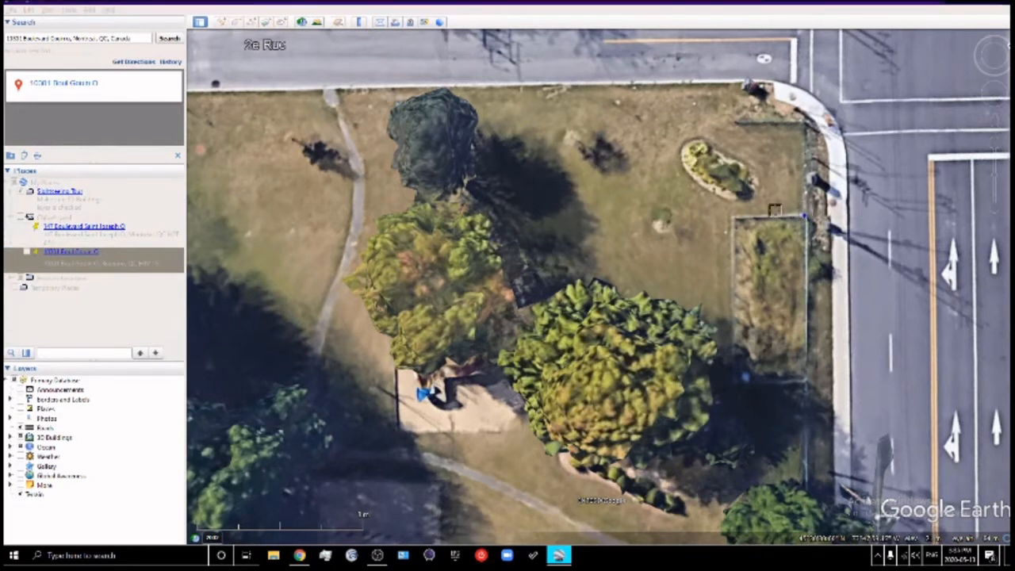
{"action": "left_click", "coordinate": [732, 216]}
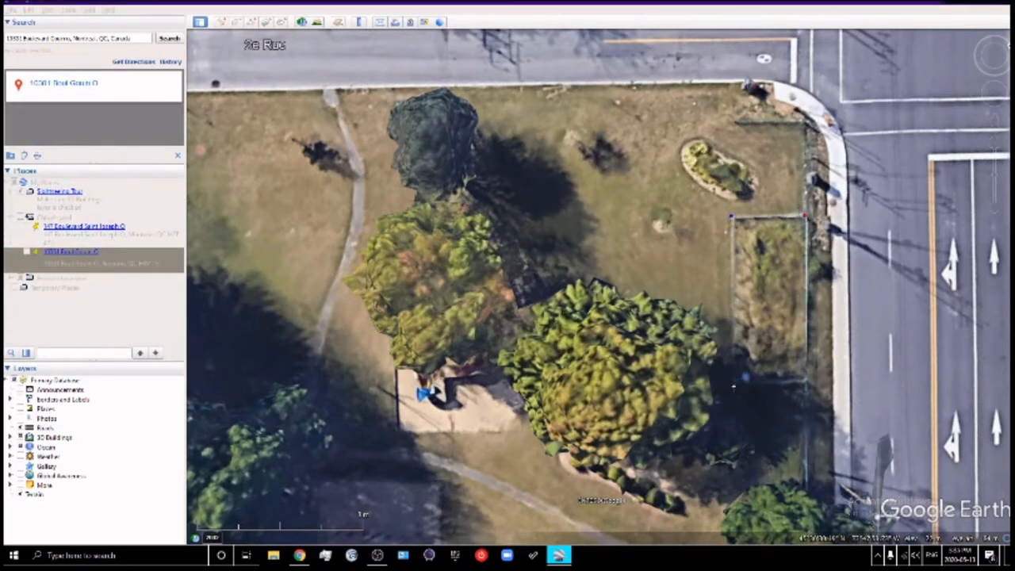
{"action": "left_click", "coordinate": [733, 384]}
{"action": "left_click", "coordinate": [799, 384]}
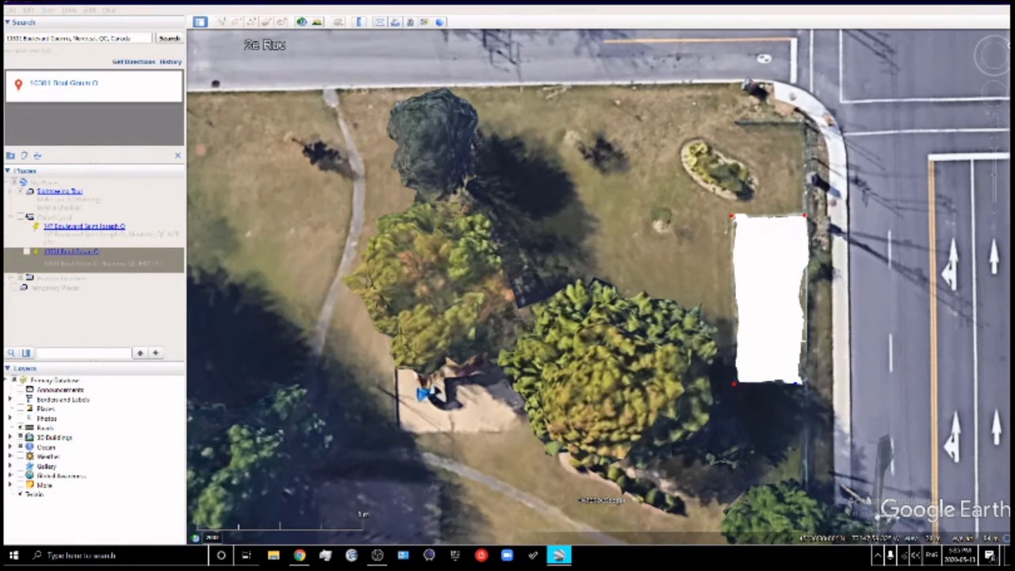
{"action": "left_click_drag", "start_coordinate": [718, 2], "coordinate": [339, 60]}
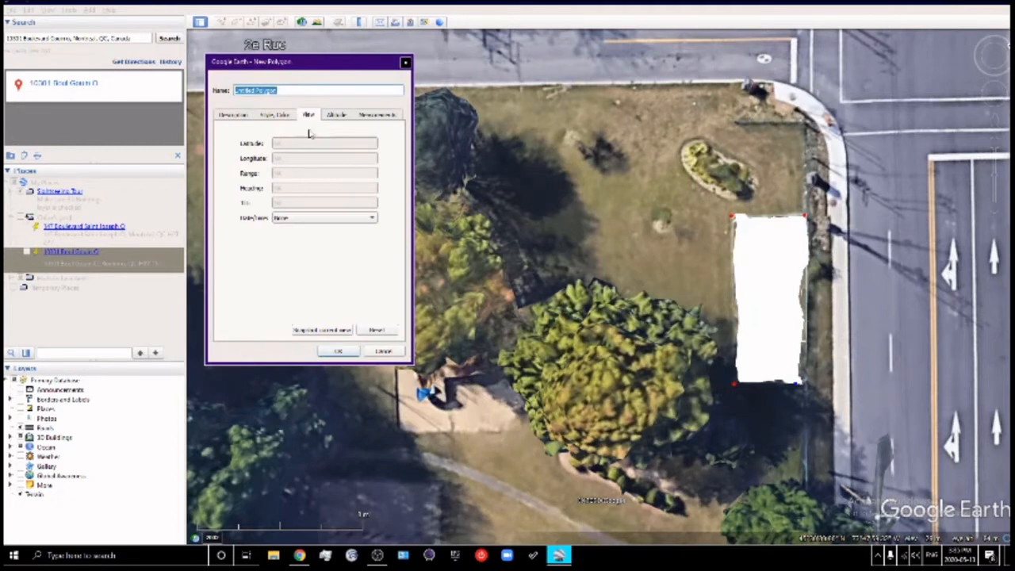
Set the new polygon to Relative to ground at 1 m altitude and save it
{"action": "left_click", "coordinate": [272, 114]}
{"action": "left_click", "coordinate": [337, 115]}
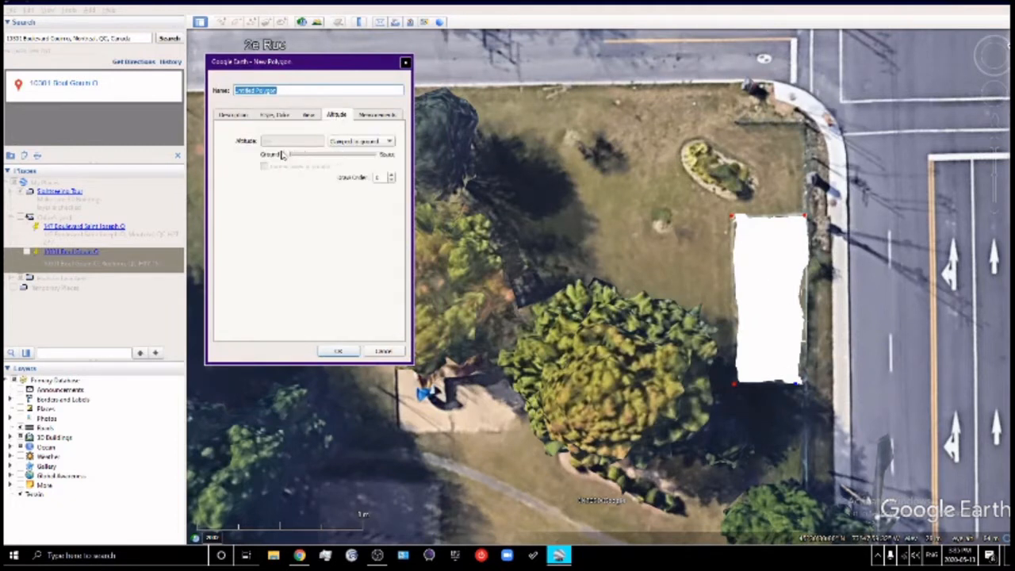
{"action": "left_click", "coordinate": [354, 143]}
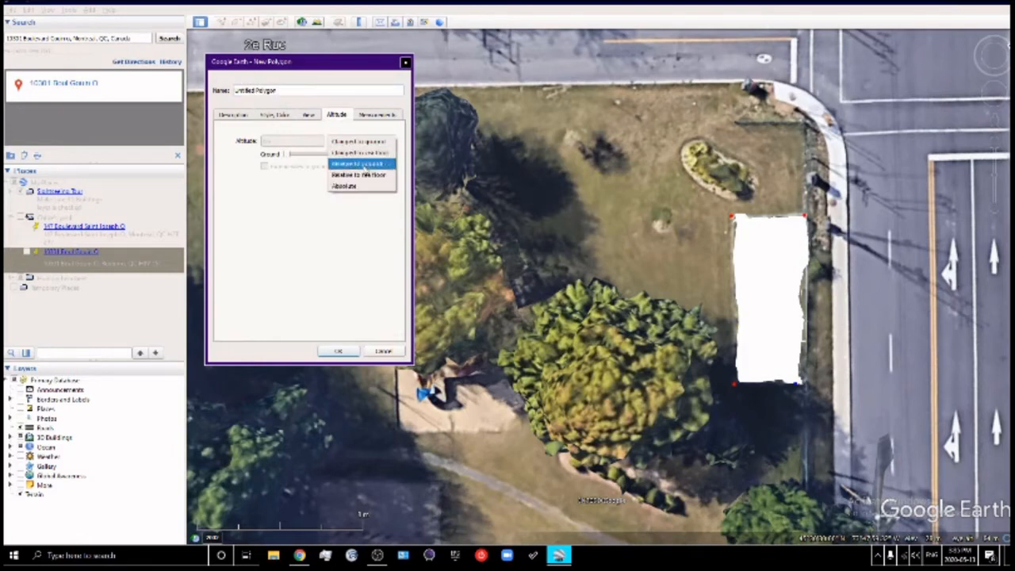
{"action": "left_click", "coordinate": [361, 164]}
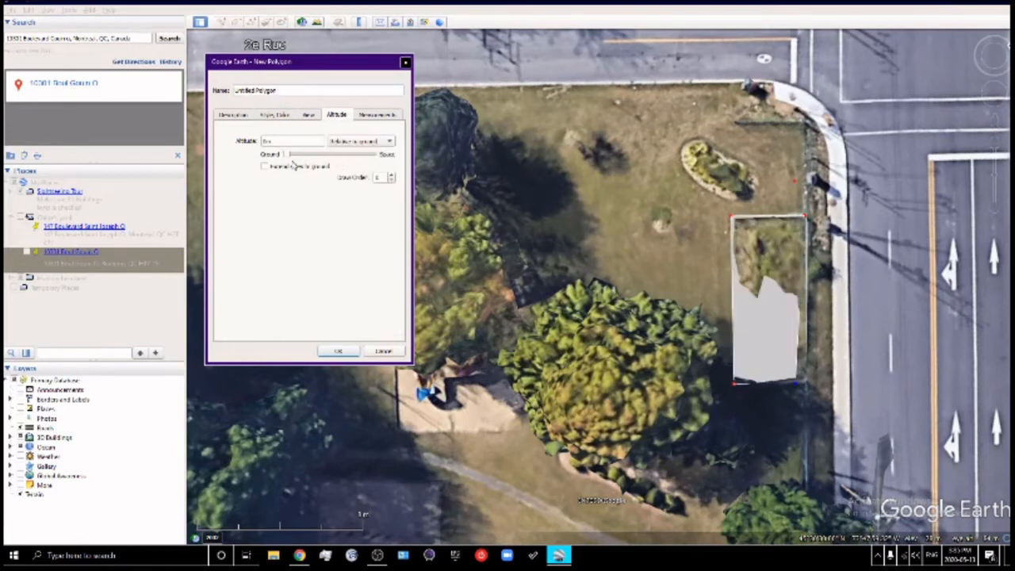
{"action": "left_click_drag", "start_coordinate": [289, 155], "coordinate": [293, 159]}
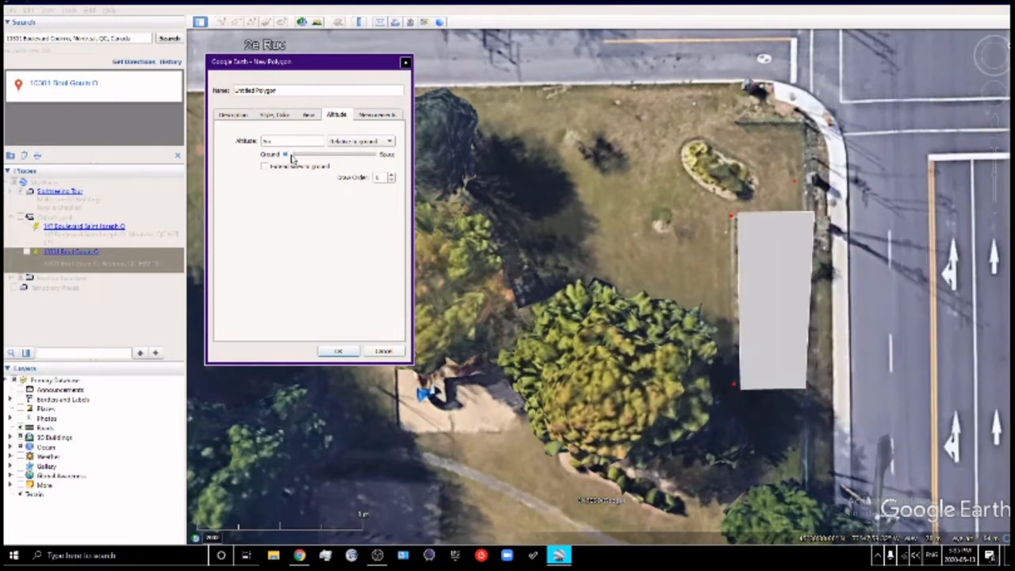
{"action": "double_click", "coordinate": [283, 141]}
{"action": "type", "text": "1"}
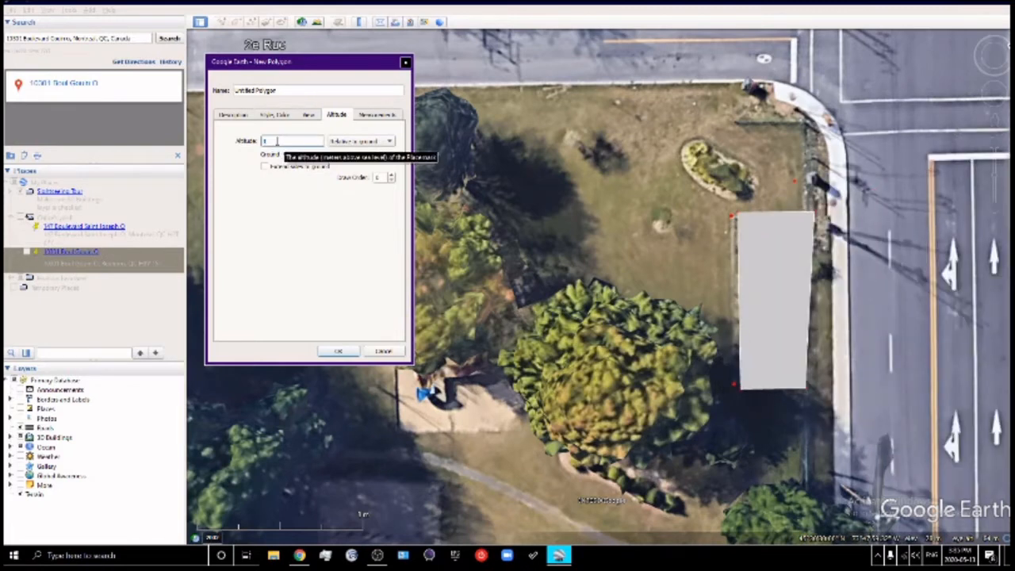
{"action": "key", "text": "Return"}
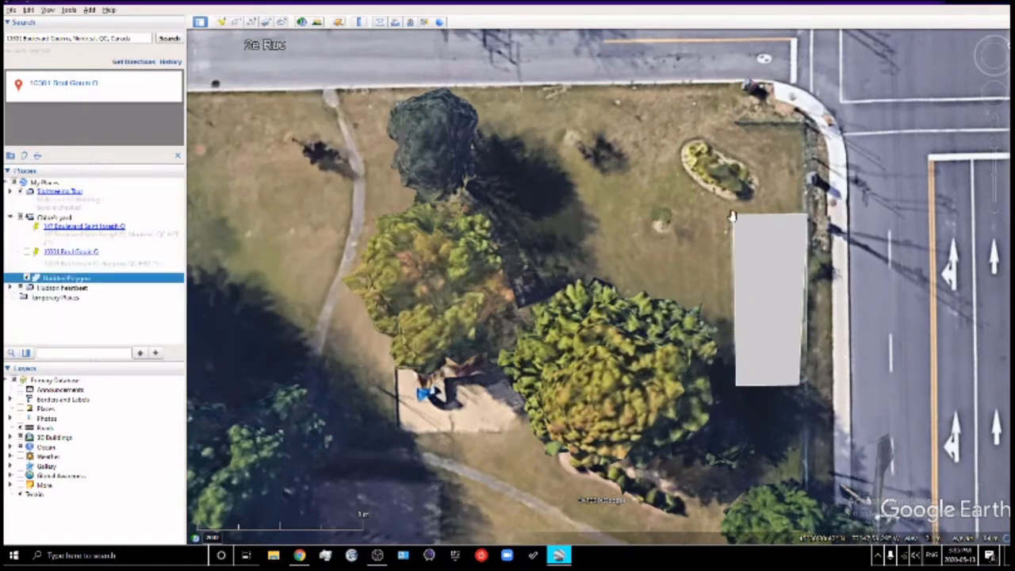
Switch the 3D Buildings layer to Photorealistic
{"action": "left_click_drag", "start_coordinate": [771, 273], "coordinate": [706, 305]}
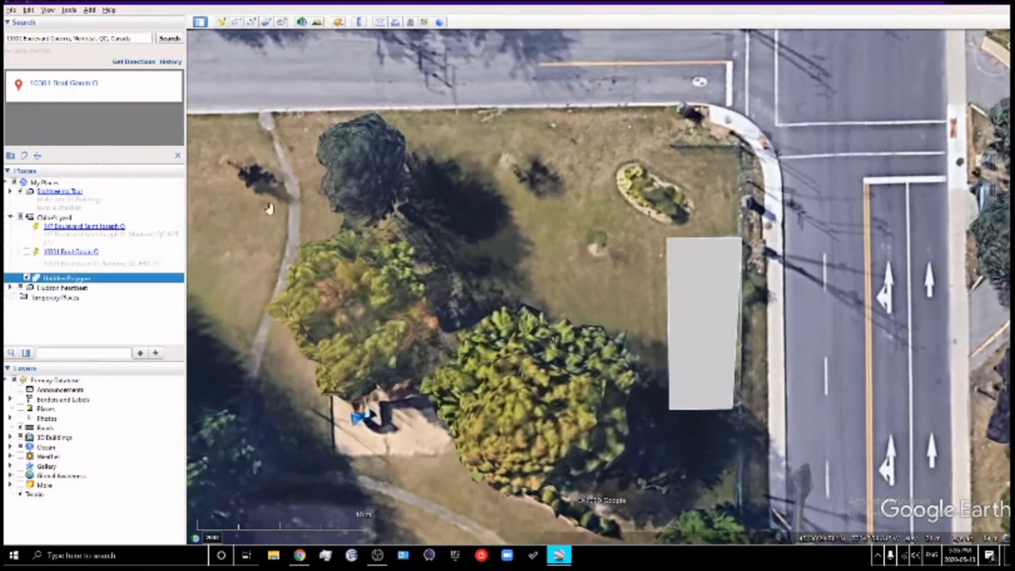
{"action": "left_click_drag", "start_coordinate": [419, 227], "coordinate": [510, 254]}
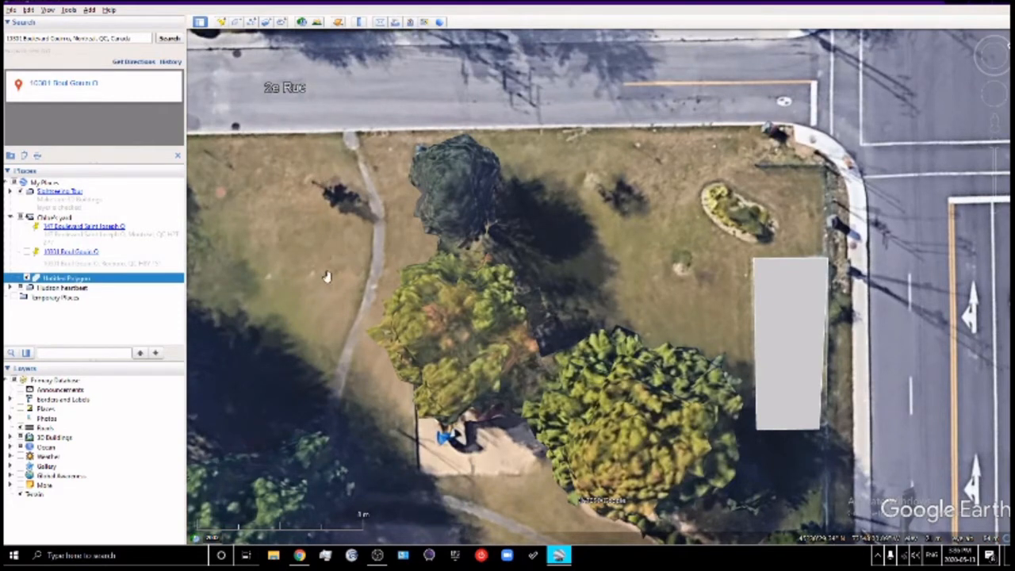
{"action": "left_click", "coordinate": [20, 436]}
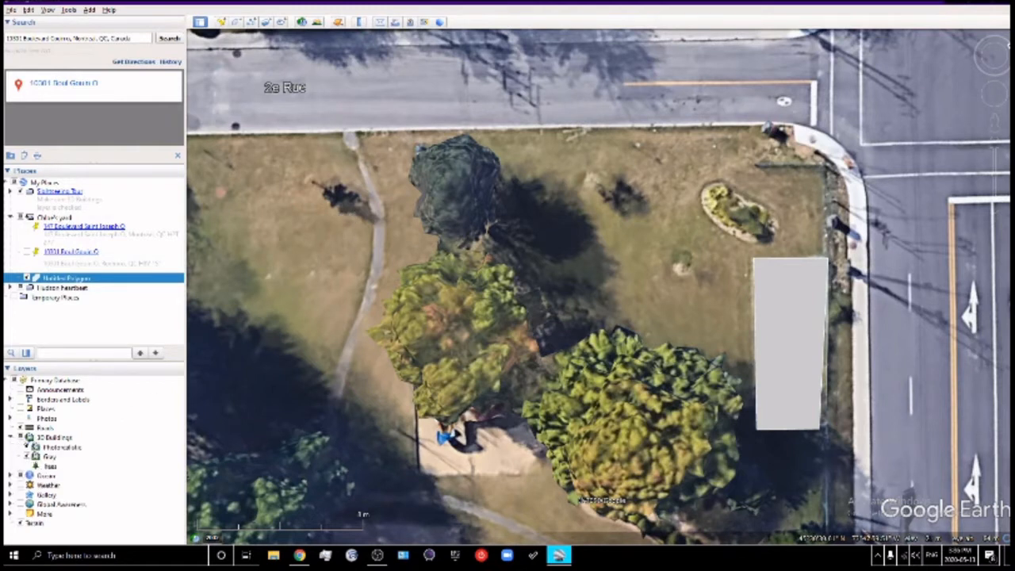
{"action": "left_click", "coordinate": [30, 460]}
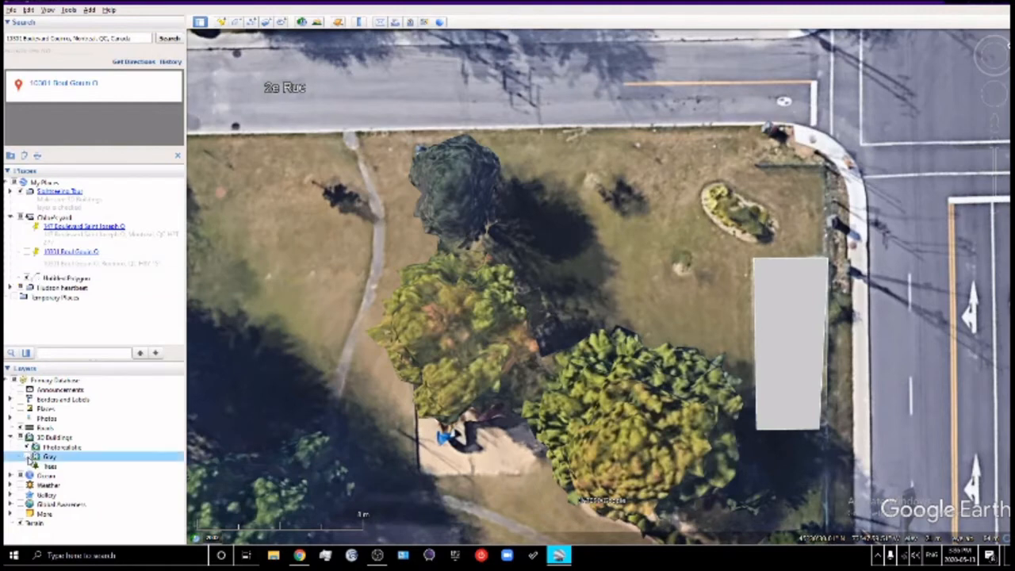
{"action": "left_click", "coordinate": [35, 447]}
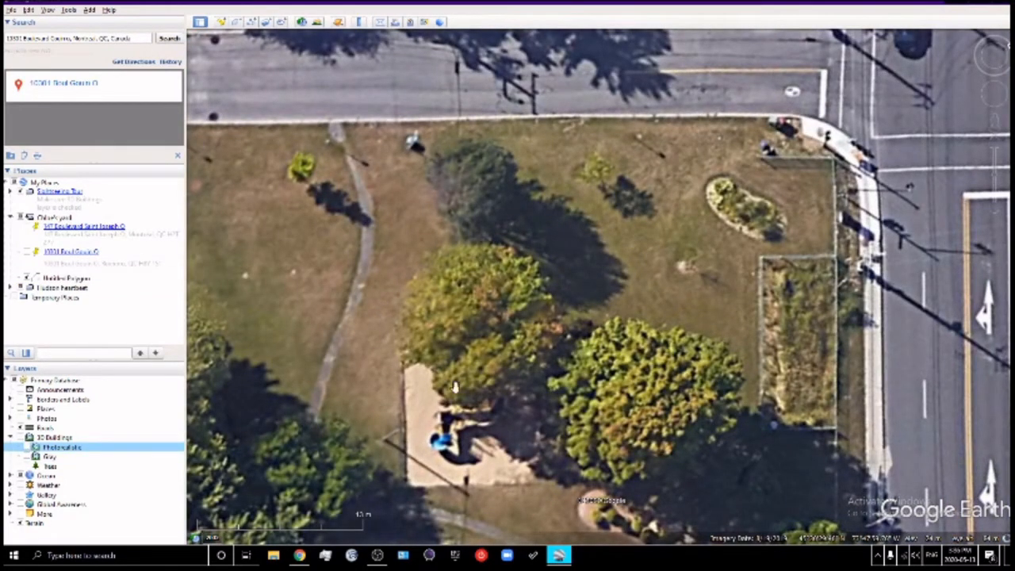
Fly the view to the Untitled Polygon saved in Places
{"action": "left_click_drag", "start_coordinate": [754, 304], "coordinate": [735, 341]}
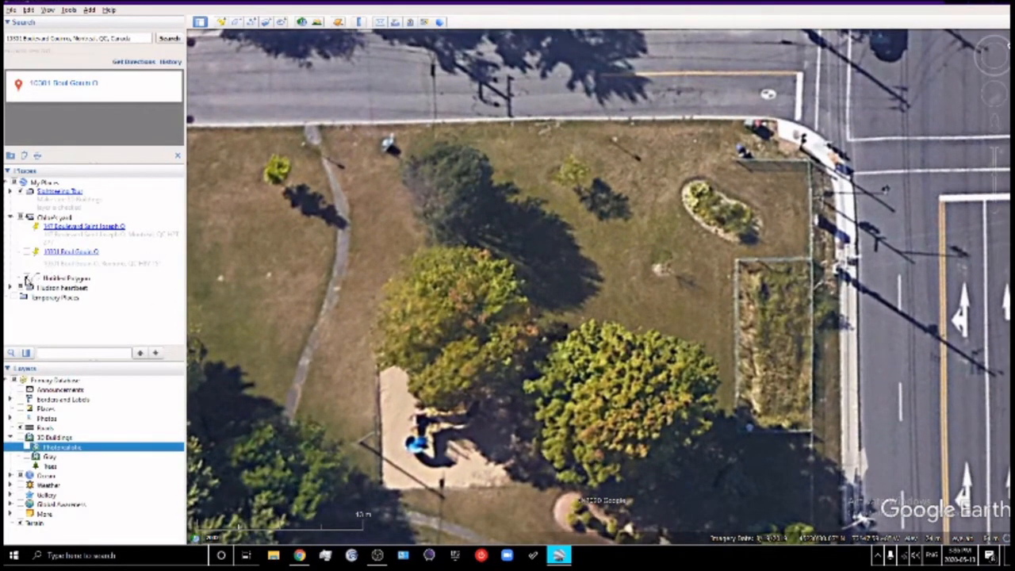
{"action": "left_click", "coordinate": [28, 279]}
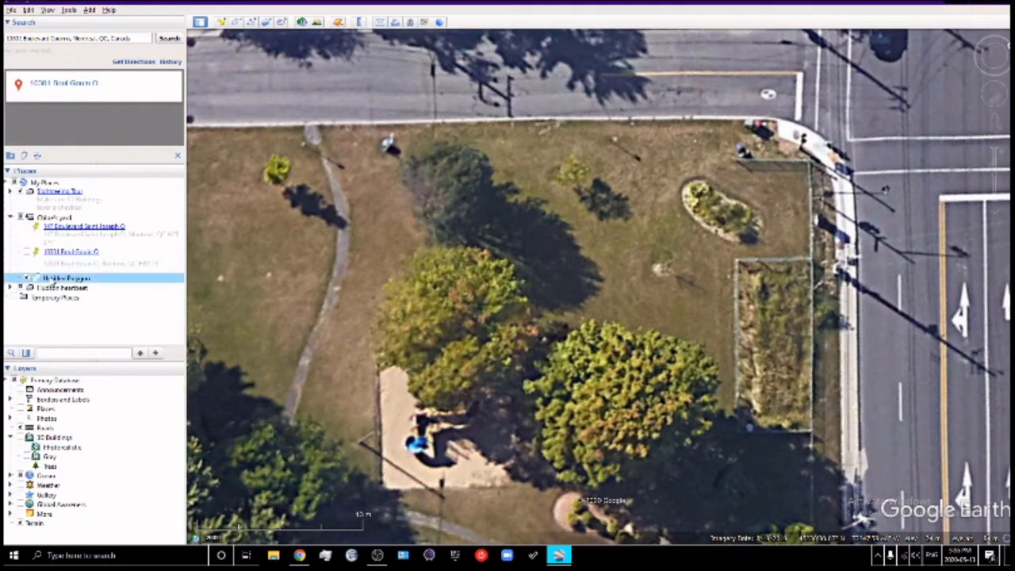
{"action": "double_click", "coordinate": [53, 279]}
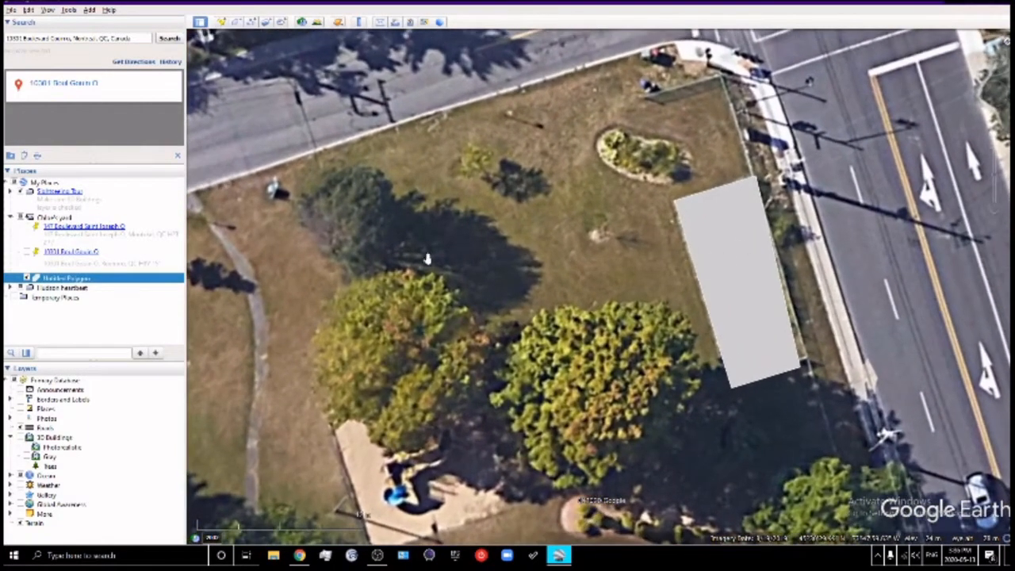
Lower the polygon's altitude to 0 m and set it to Clamped to ground
{"action": "right_click", "coordinate": [750, 258]}
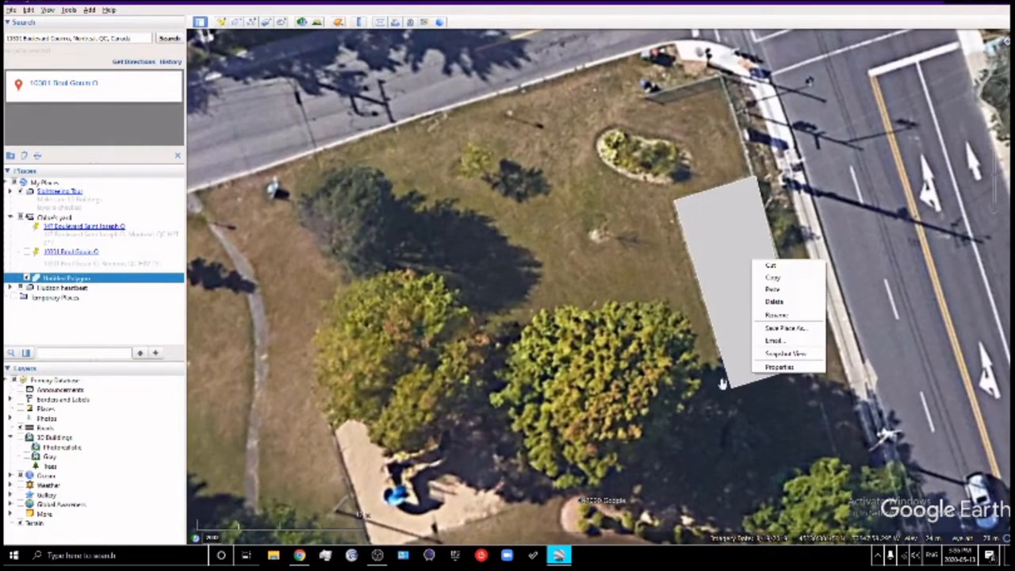
{"action": "left_click", "coordinate": [778, 368]}
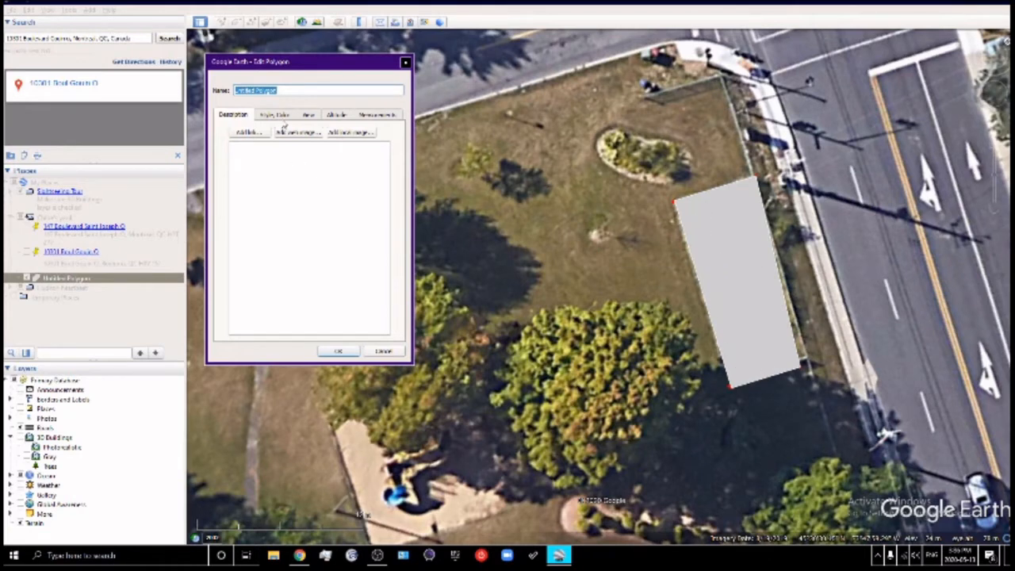
{"action": "left_click", "coordinate": [333, 115]}
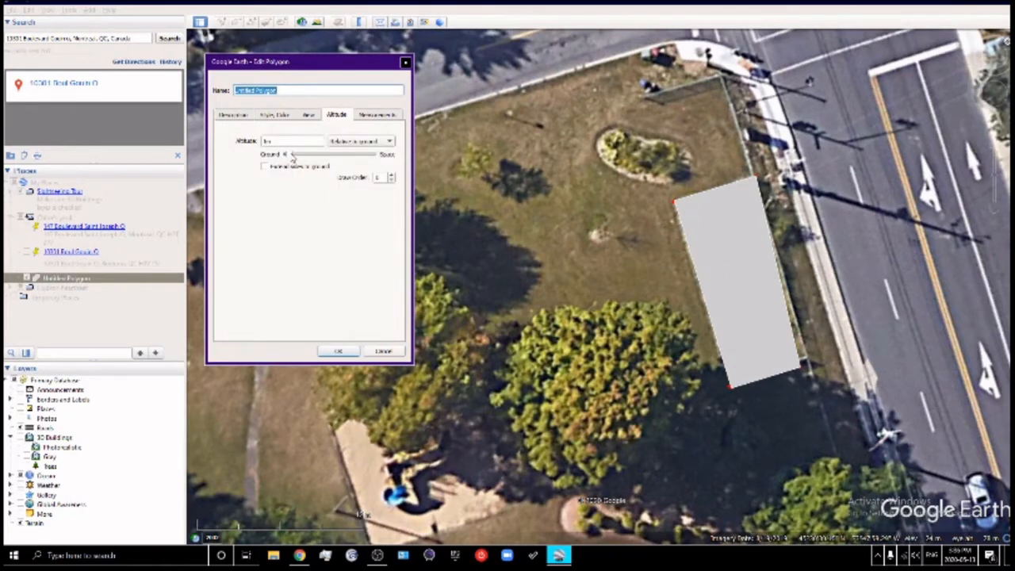
{"action": "left_click_drag", "start_coordinate": [290, 155], "coordinate": [277, 155]}
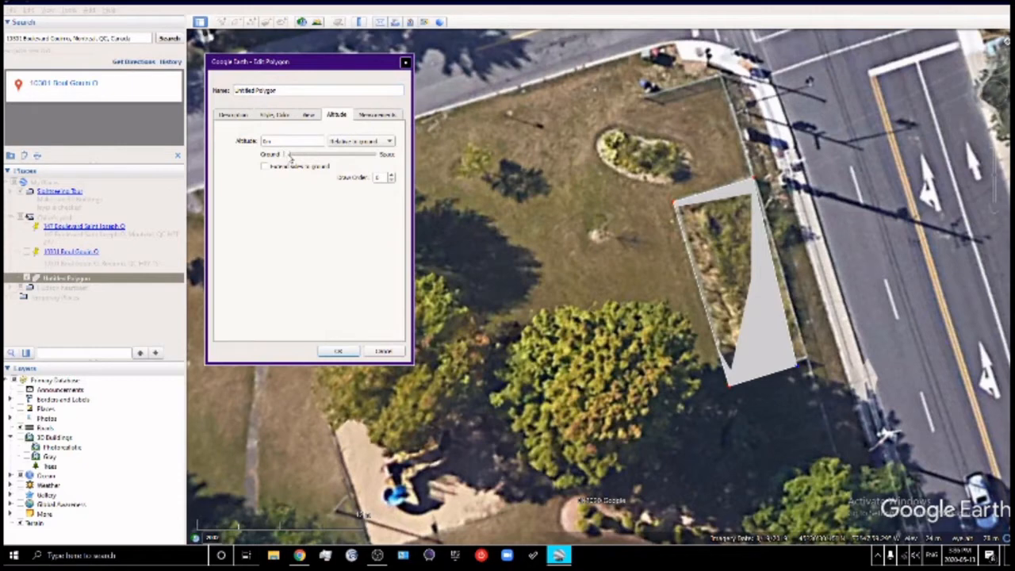
{"action": "left_click", "coordinate": [343, 139]}
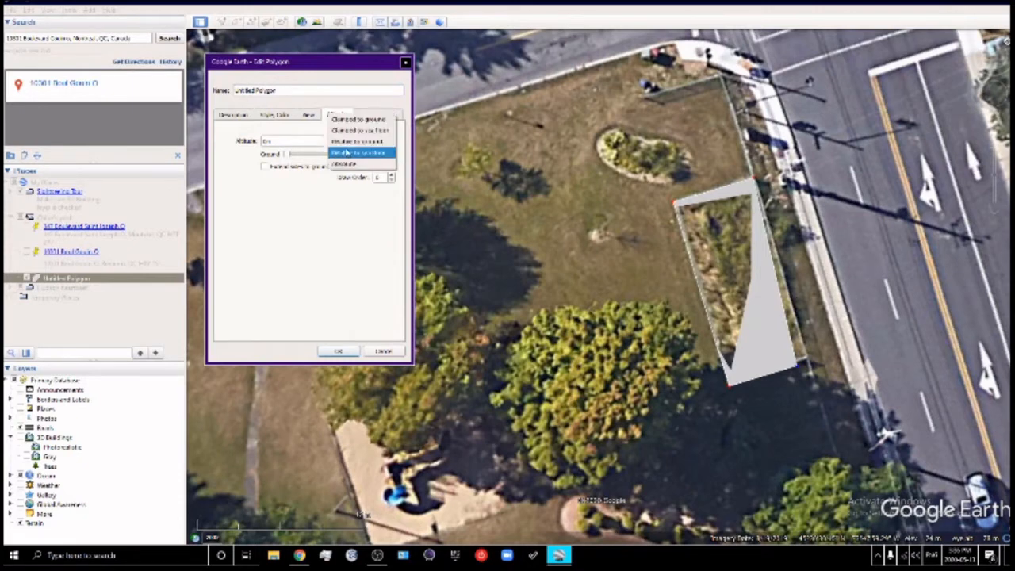
{"action": "left_click", "coordinate": [347, 135]}
{"action": "left_click", "coordinate": [350, 139]}
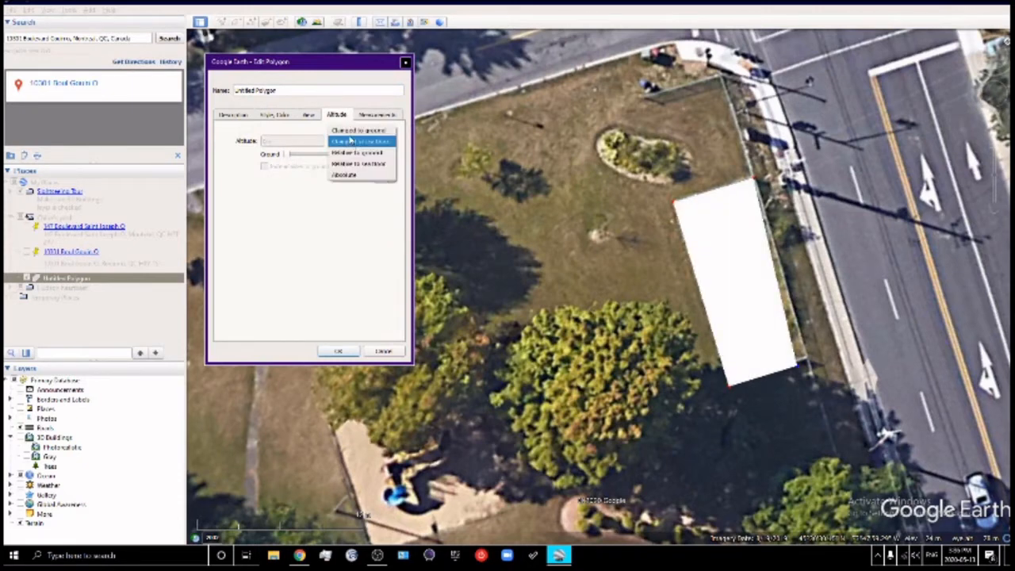
{"action": "left_click", "coordinate": [351, 133]}
{"action": "left_click", "coordinate": [339, 351]}
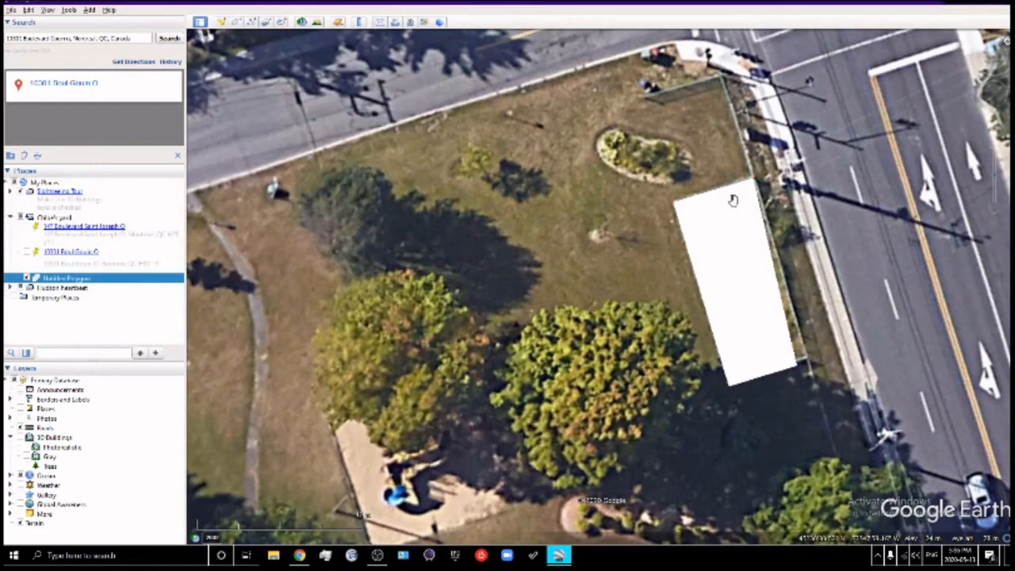
Adjust the polygon's bottom-right, bottom-left and top-left corners to fit the garden bed
{"action": "scroll", "coordinate": [793, 364], "scroll_direction": "up", "scroll_amount": 1}
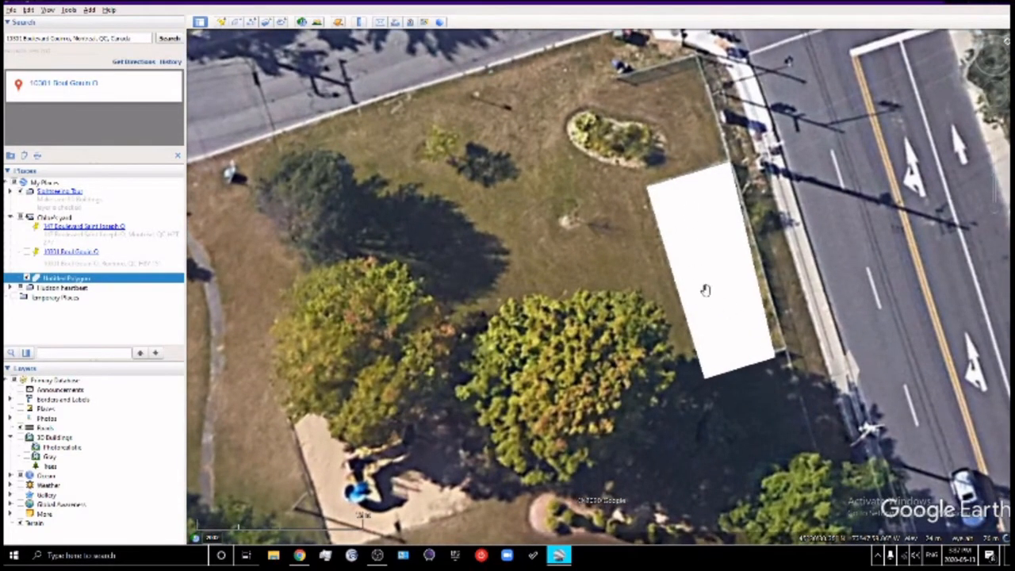
{"action": "right_click", "coordinate": [716, 305]}
{"action": "left_click", "coordinate": [746, 414]}
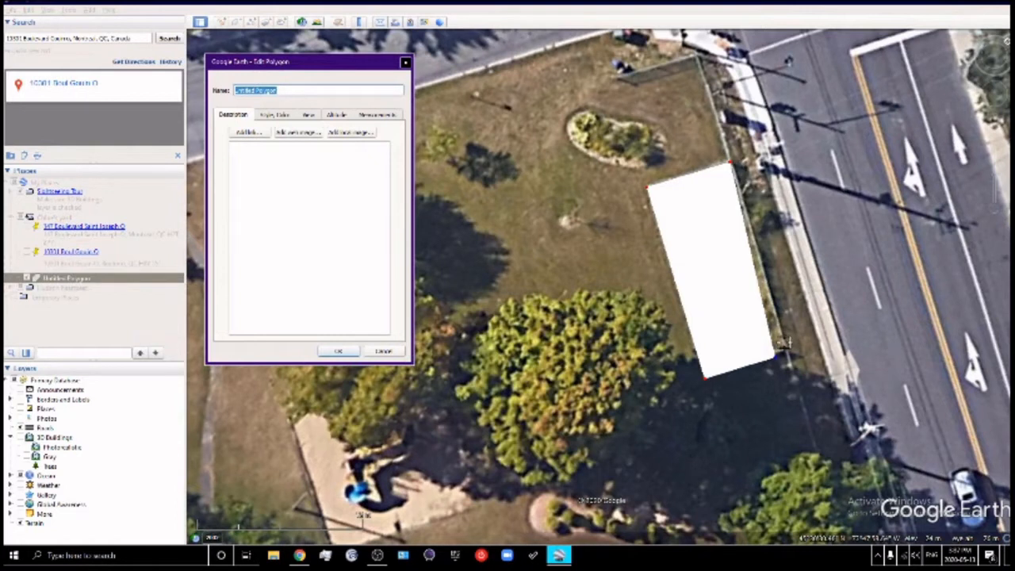
{"action": "left_click_drag", "start_coordinate": [775, 365], "coordinate": [789, 359]}
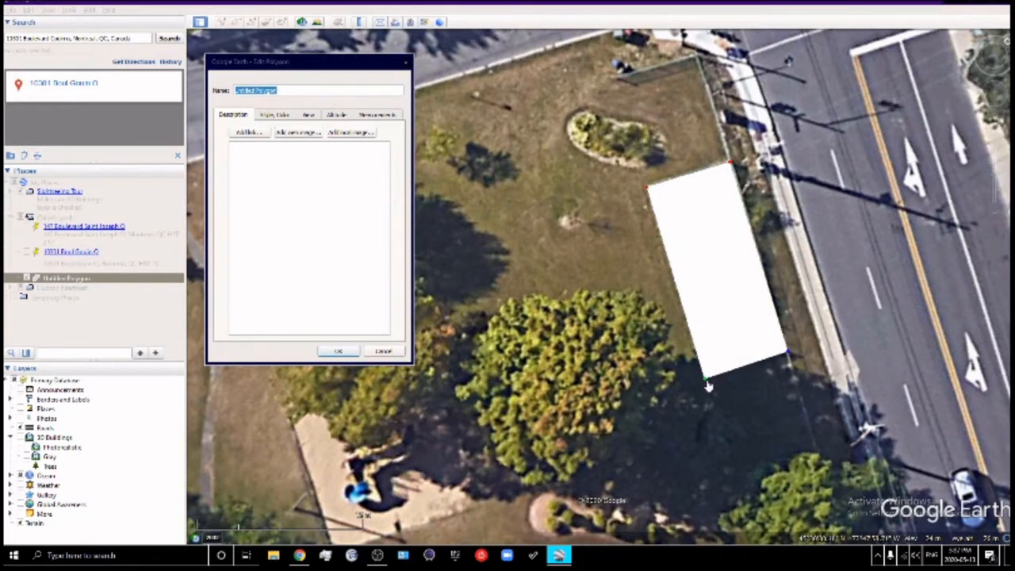
{"action": "left_click_drag", "start_coordinate": [708, 385], "coordinate": [706, 381]}
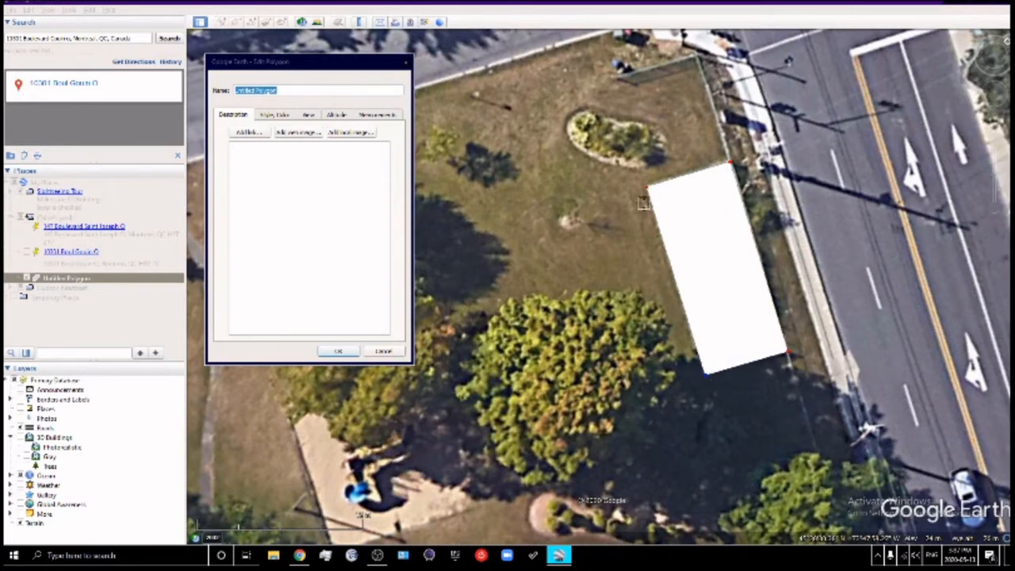
{"action": "left_click_drag", "start_coordinate": [648, 191], "coordinate": [649, 189]}
{"action": "left_click", "coordinate": [338, 352]}
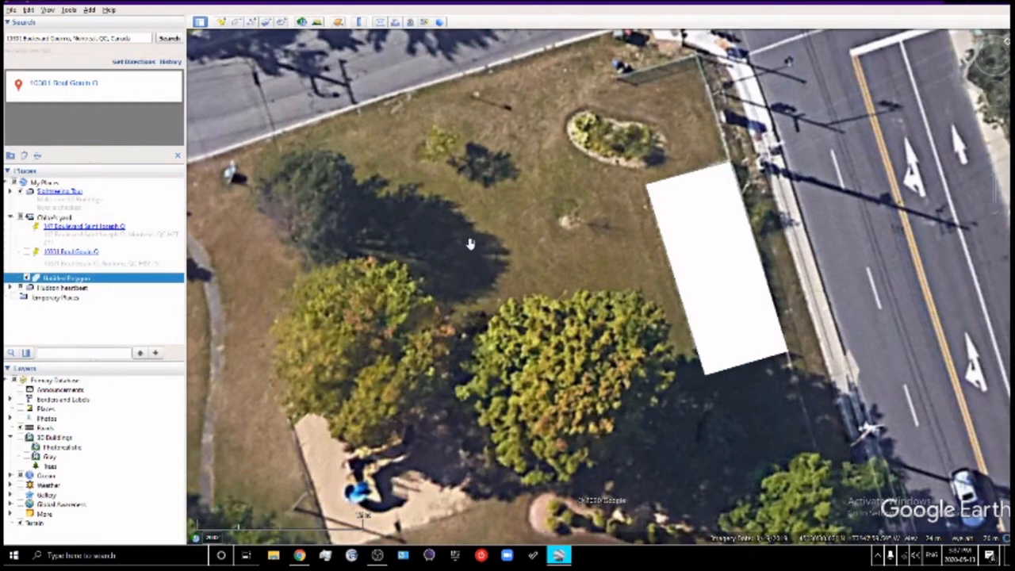
{"action": "left_click_drag", "start_coordinate": [470, 244], "coordinate": [522, 268]}
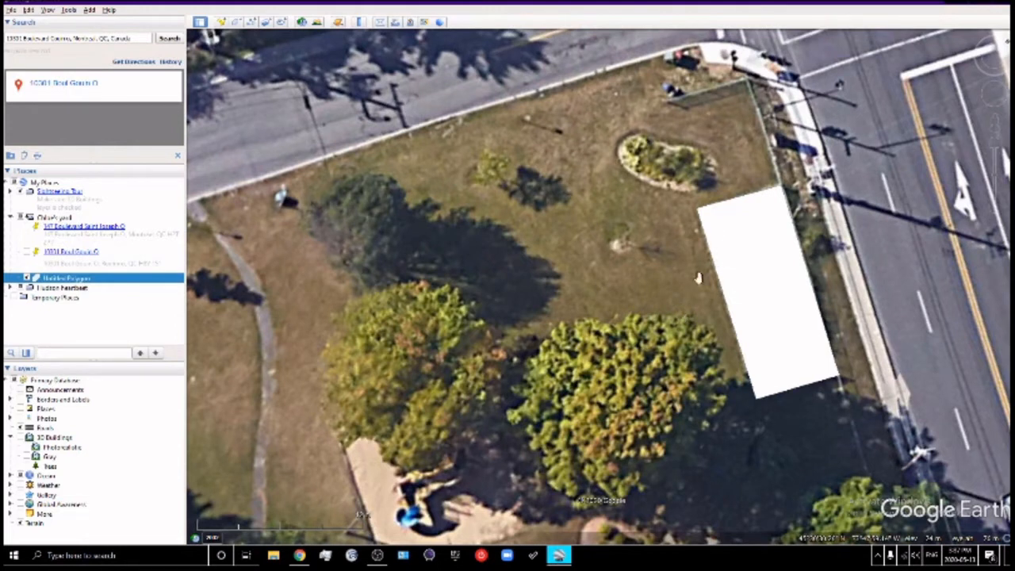
Draw a seven-point zigzag path across the lawn, save it, and hide it
{"action": "left_click", "coordinate": [238, 22]}
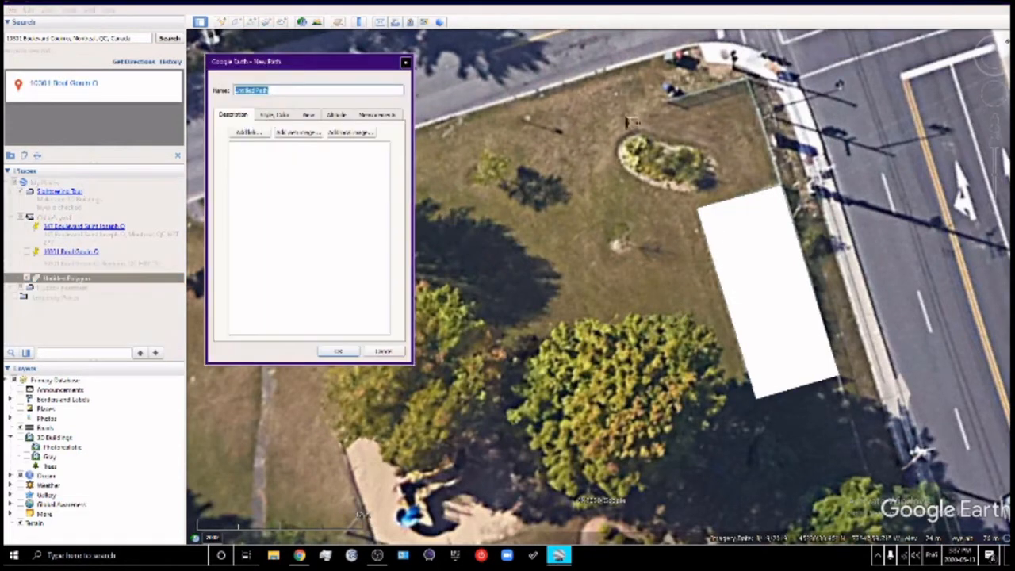
{"action": "left_click", "coordinate": [773, 173]}
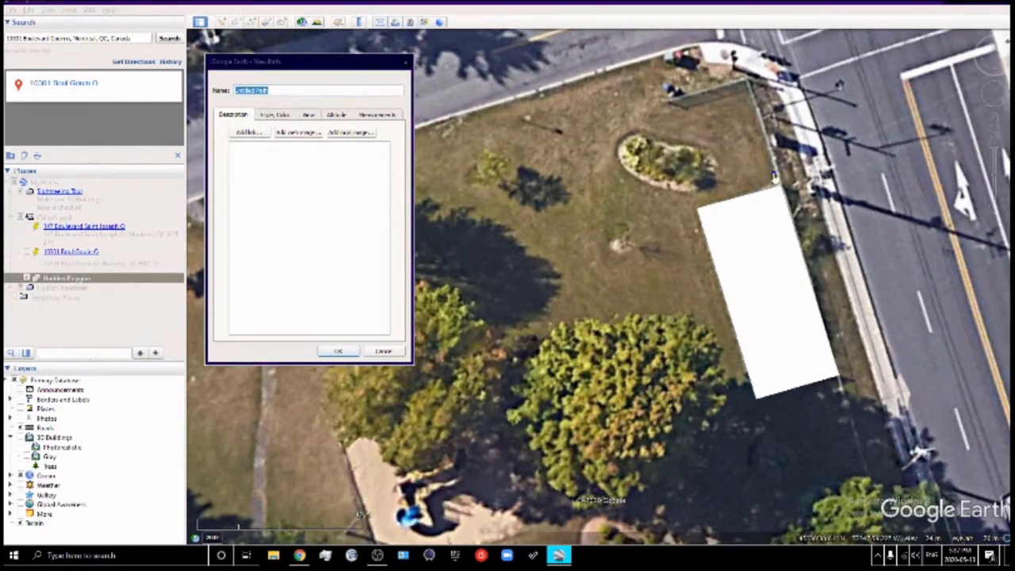
{"action": "left_click", "coordinate": [714, 189]}
{"action": "left_click", "coordinate": [626, 221]}
{"action": "left_click", "coordinate": [601, 161]}
{"action": "left_click", "coordinate": [530, 130]}
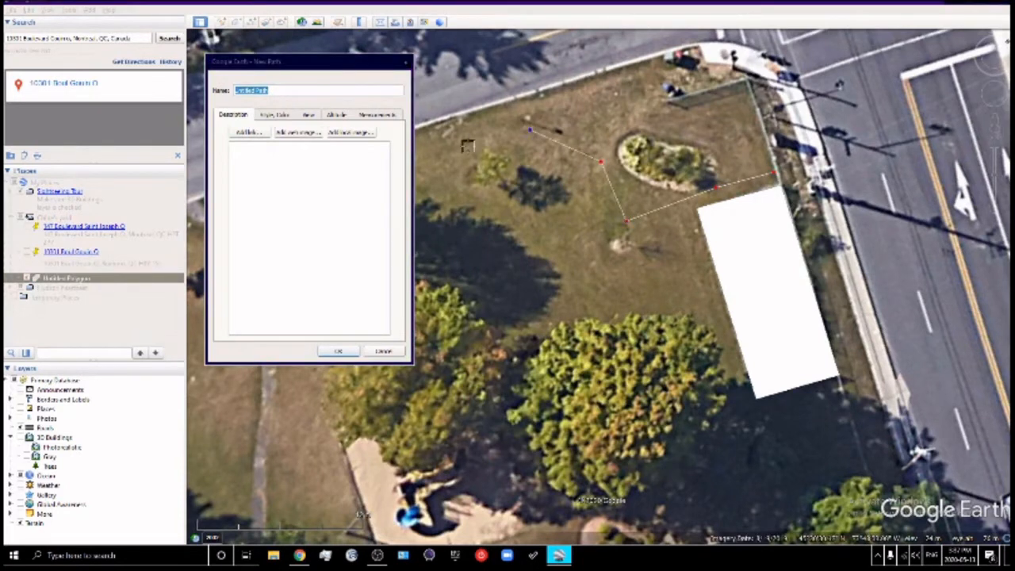
{"action": "left_click", "coordinate": [463, 149]}
{"action": "left_click", "coordinate": [427, 175]}
{"action": "left_click", "coordinate": [338, 351]}
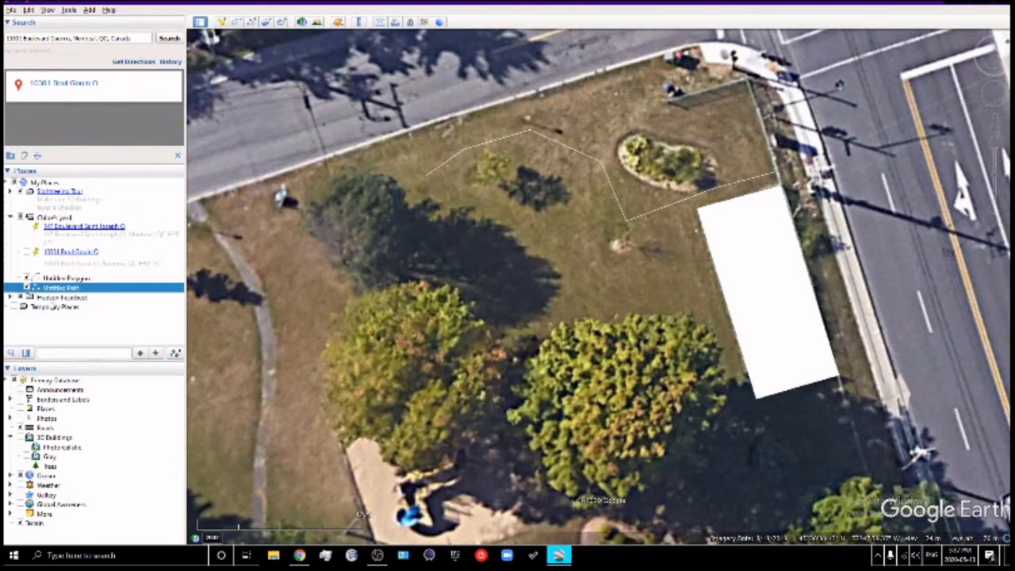
{"action": "left_click", "coordinate": [28, 288]}
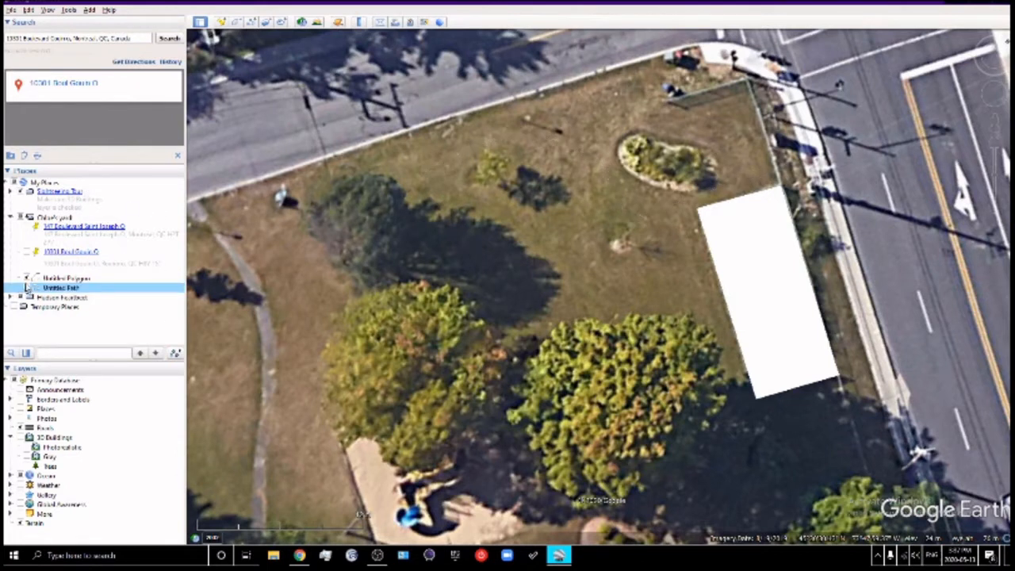
Toggle the polygon's and path's visibility checkboxes in Places
{"action": "left_click", "coordinate": [29, 288]}
{"action": "left_click", "coordinate": [29, 278]}
{"action": "left_click", "coordinate": [28, 278]}
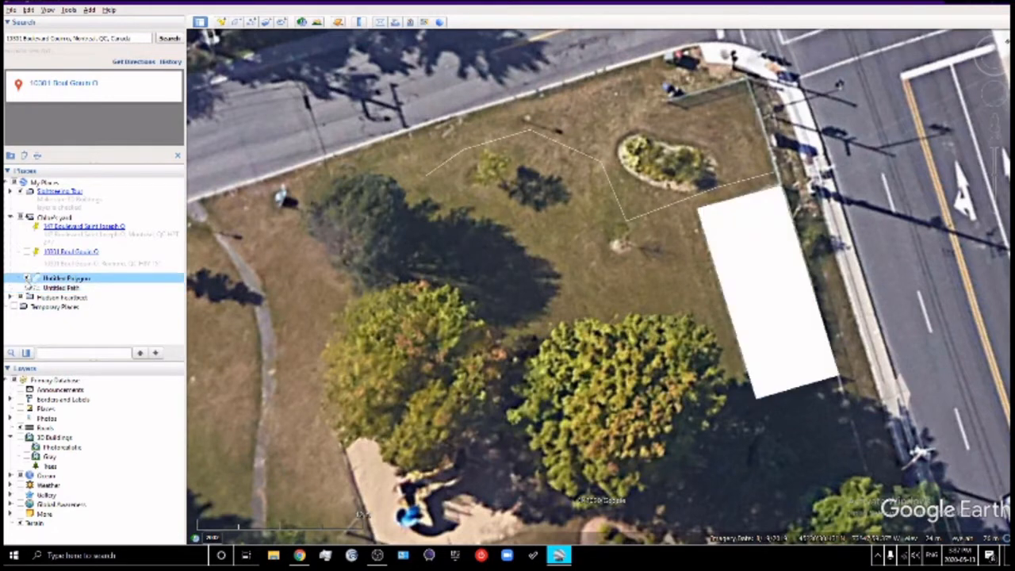
{"action": "left_click", "coordinate": [29, 278]}
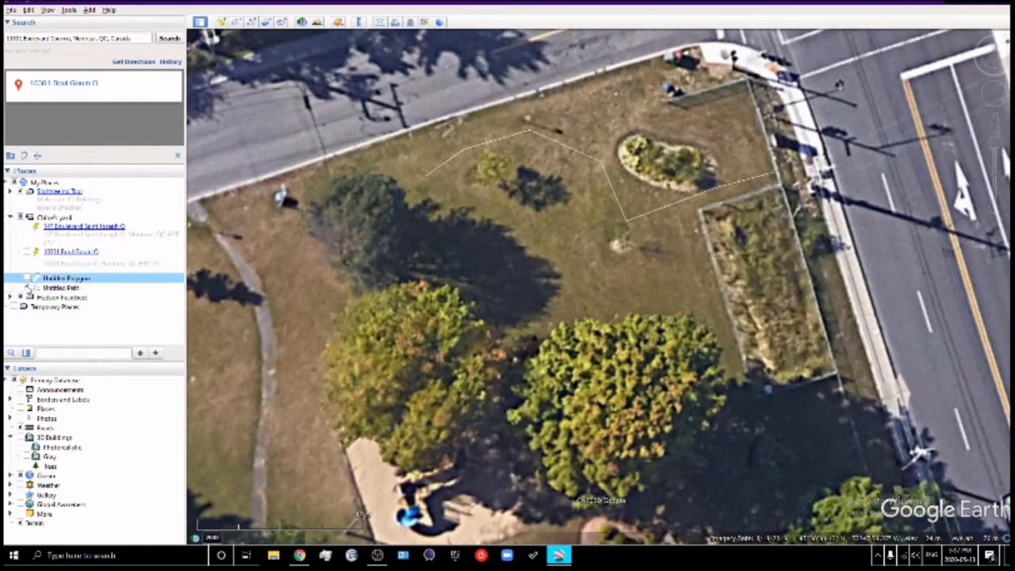
{"action": "left_click", "coordinate": [29, 287]}
{"action": "left_click", "coordinate": [29, 279]}
{"action": "left_click", "coordinate": [29, 288]}
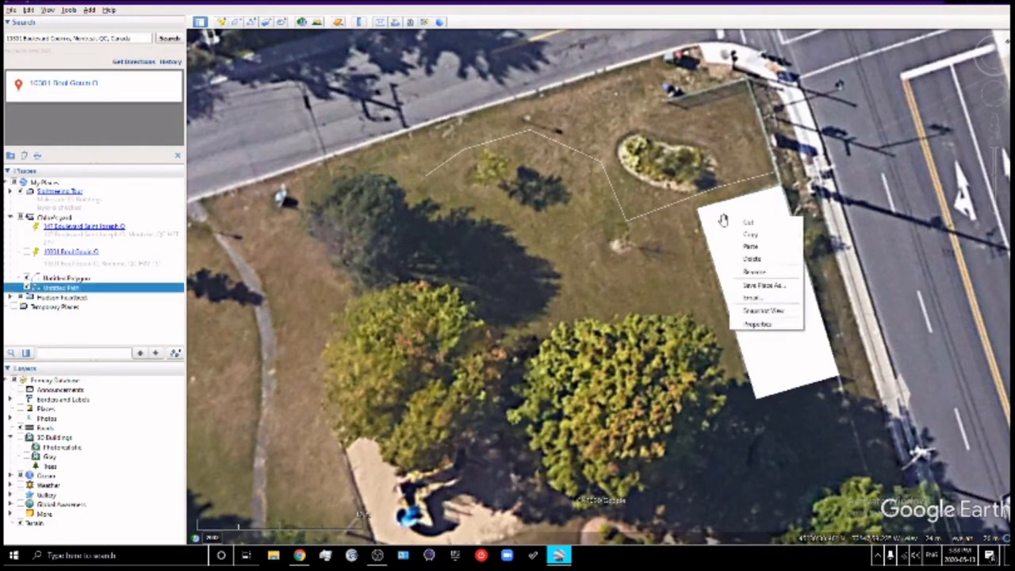
Copy the rectangle polygon and paste a duplicate into Places with Ctrl+V
{"action": "right_click", "coordinate": [728, 217]}
{"action": "left_click", "coordinate": [719, 228]}
{"action": "right_click", "coordinate": [732, 227]}
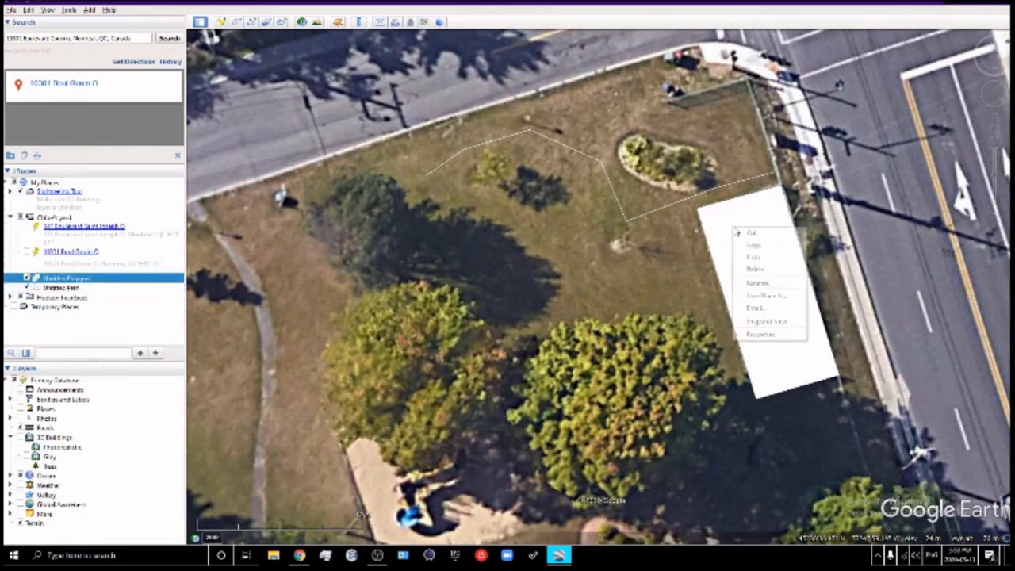
{"action": "left_click", "coordinate": [756, 249]}
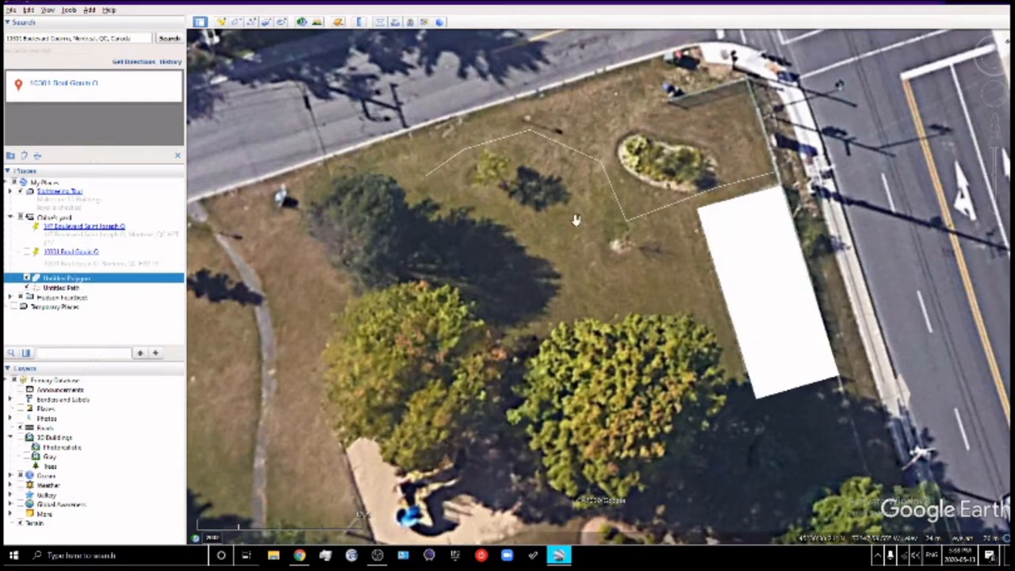
{"action": "right_click", "coordinate": [730, 236]}
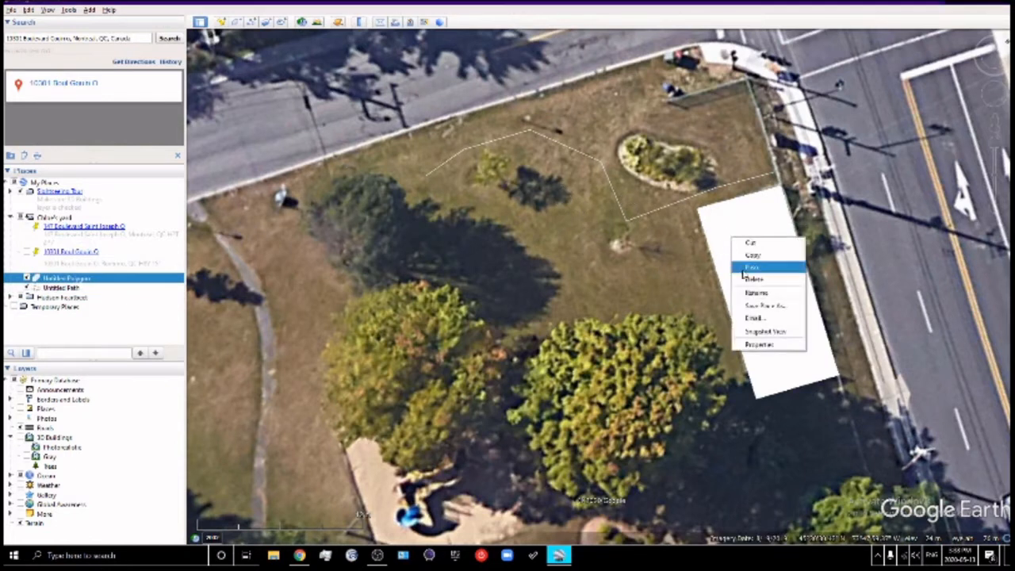
{"action": "left_click", "coordinate": [739, 256]}
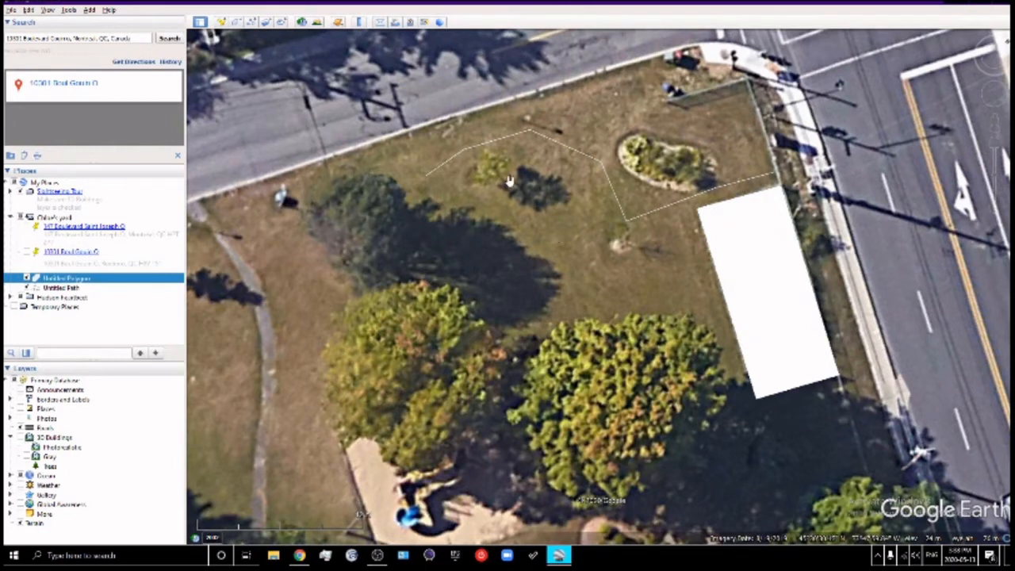
{"action": "key", "text": "ctrl+v"}
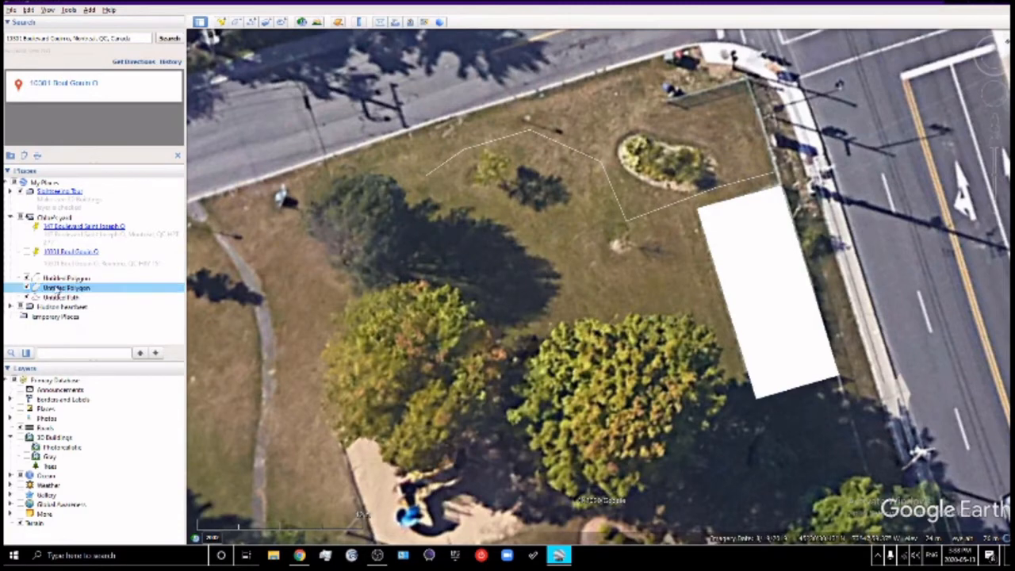
Open the copied polygon for editing and drag its corners toward the lower-right tree
{"action": "left_click", "coordinate": [734, 223]}
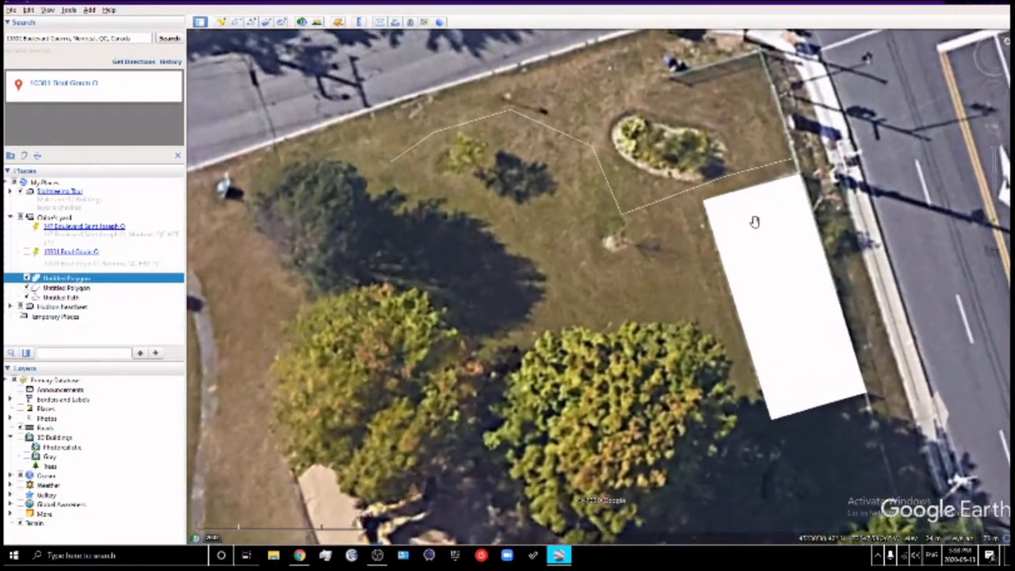
{"action": "right_click", "coordinate": [755, 221]}
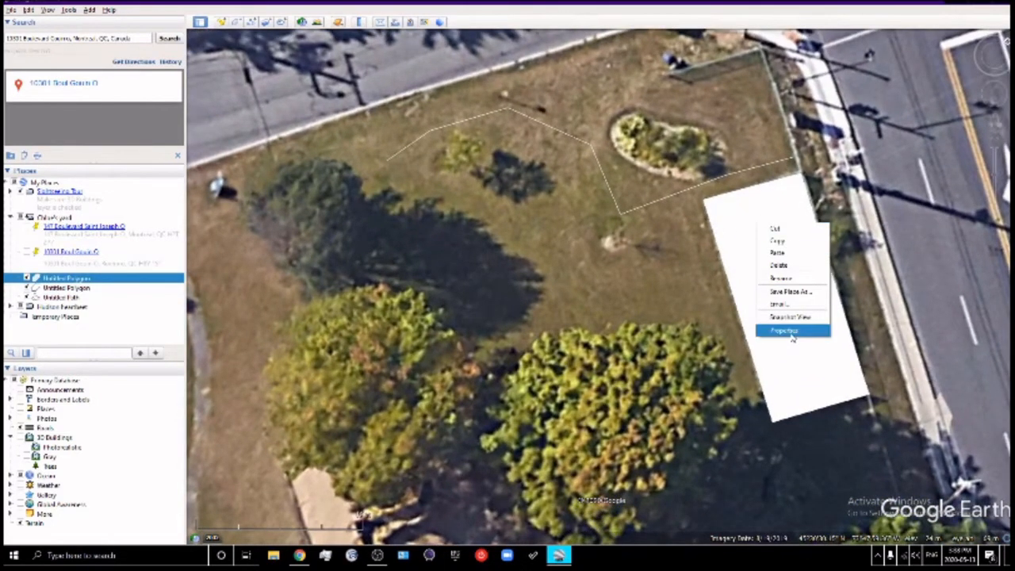
{"action": "left_click", "coordinate": [785, 331]}
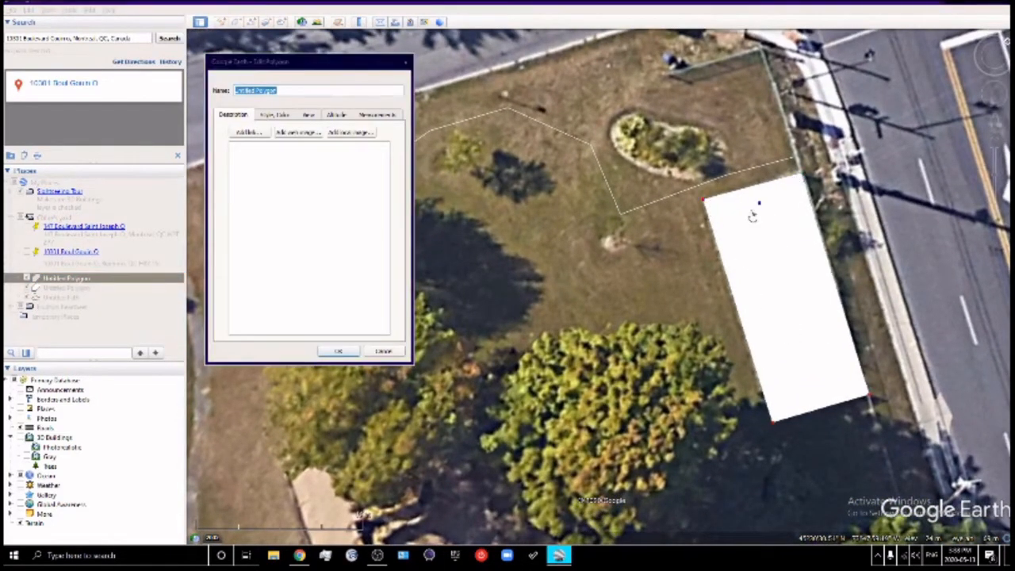
{"action": "left_click_drag", "start_coordinate": [753, 213], "coordinate": [626, 258]}
{"action": "left_click_drag", "start_coordinate": [703, 200], "coordinate": [516, 222]}
{"action": "left_click_drag", "start_coordinate": [774, 424], "coordinate": [638, 383]}
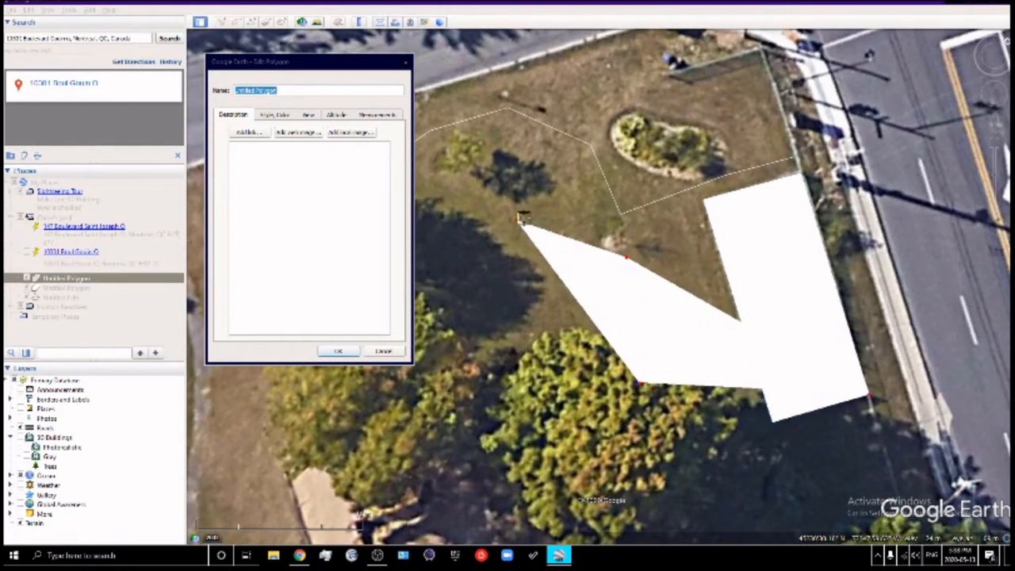
Add and remove outline points to trace a rounded shape around the tree canopy
{"action": "left_click_drag", "start_coordinate": [518, 221], "coordinate": [520, 351]}
{"action": "left_click_drag", "start_coordinate": [628, 258], "coordinate": [641, 324]}
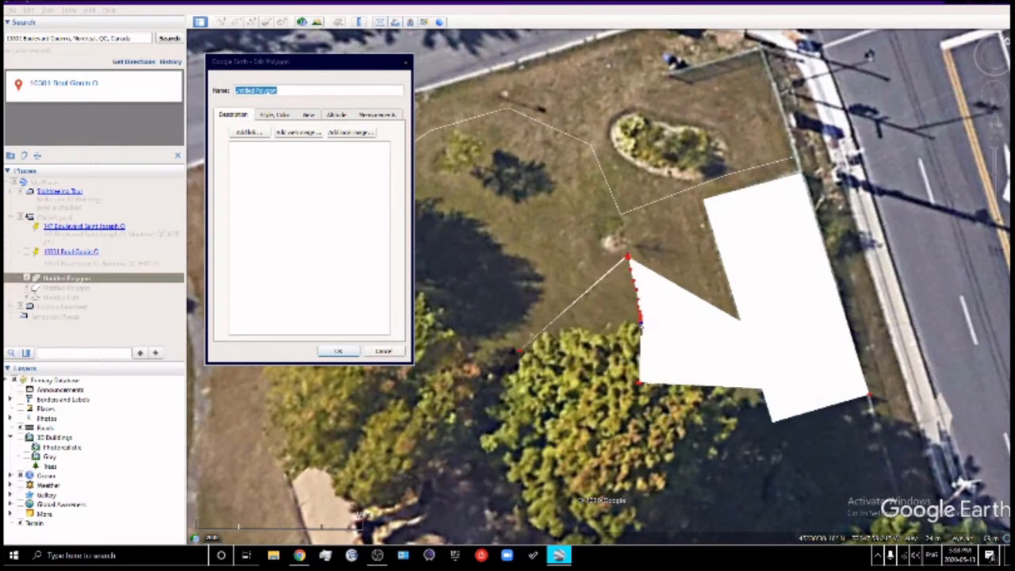
{"action": "right_click_drag", "start_coordinate": [595, 349], "coordinate": [591, 328]}
{"action": "left_click", "coordinate": [633, 329]}
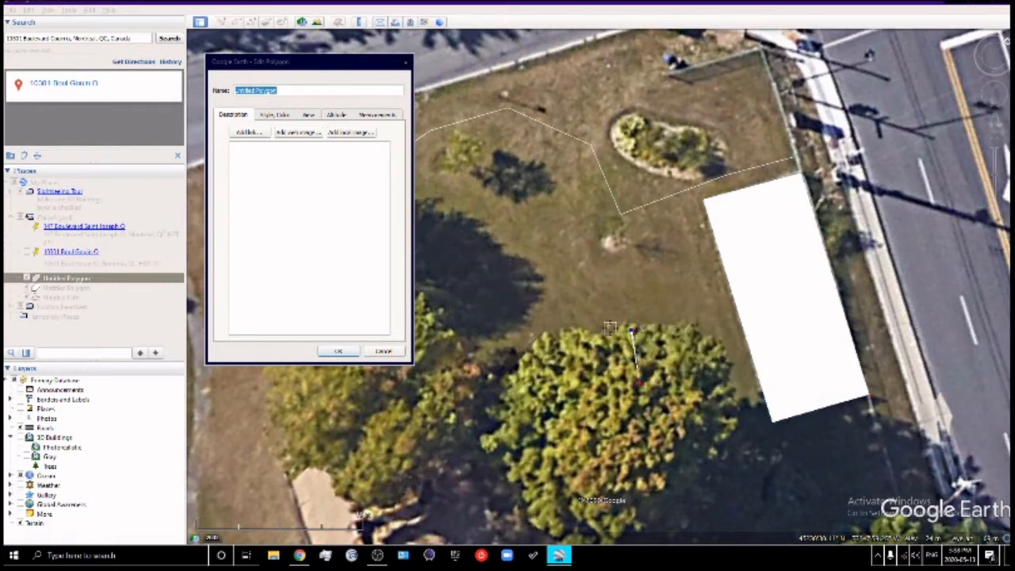
{"action": "mouse_move", "coordinate": [609, 327]}
{"action": "left_mouse_down"}
{"action": "mouse_move", "coordinate": [537, 338]}
{"action": "mouse_move", "coordinate": [487, 425]}
{"action": "mouse_move", "coordinate": [590, 545]}
{"action": "mouse_move", "coordinate": [719, 462]}
{"action": "mouse_move", "coordinate": [644, 329]}
{"action": "mouse_move", "coordinate": [542, 338]}
{"action": "left_mouse_up"}
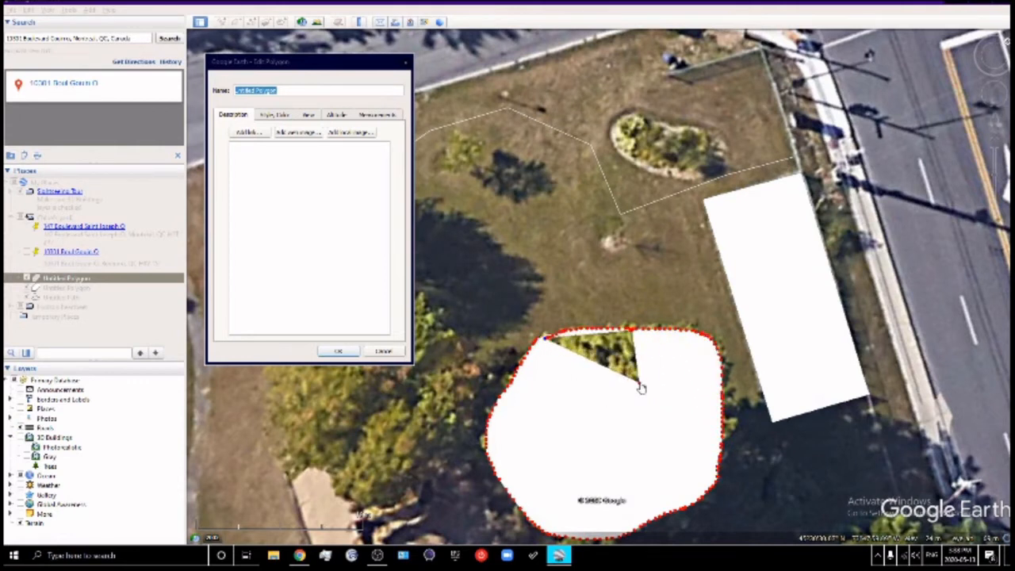
{"action": "right_click", "coordinate": [639, 386]}
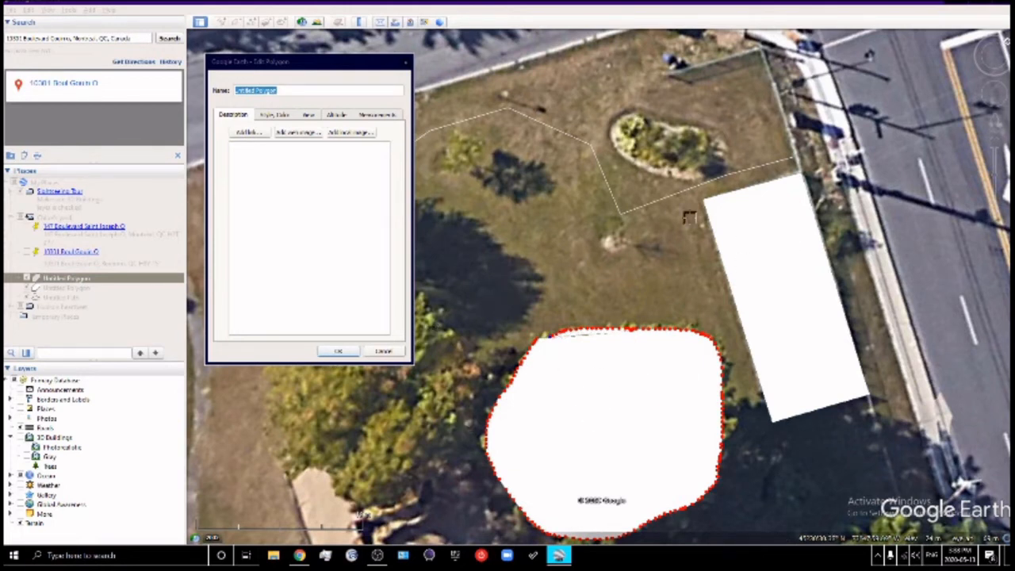
Discard the reshaped polygon, hide the rectangle and Untitled Path, and pan toward the nearby houses
{"action": "left_click", "coordinate": [383, 351]}
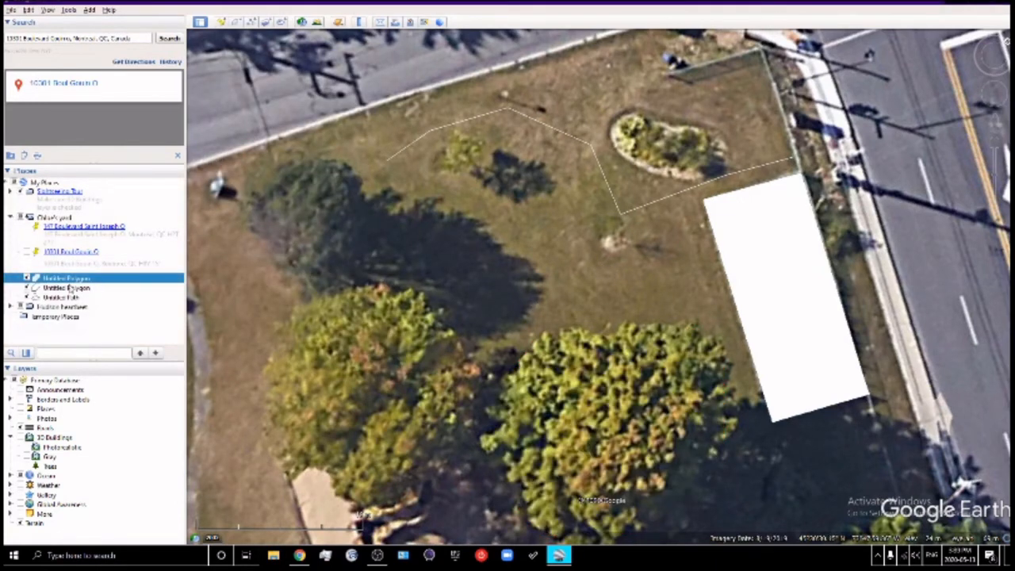
{"action": "left_click", "coordinate": [26, 278]}
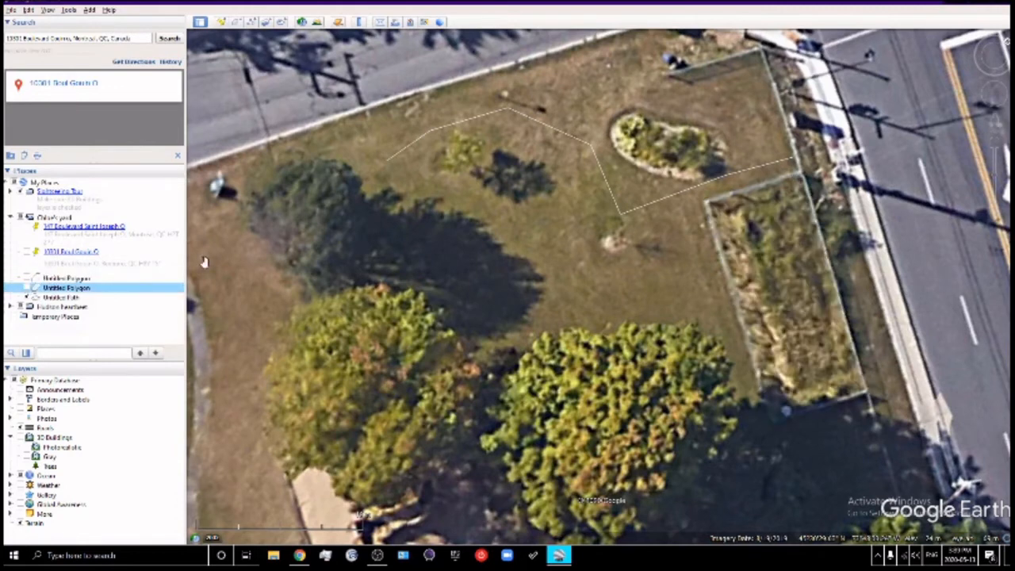
{"action": "left_click_drag", "start_coordinate": [530, 280], "coordinate": [584, 256]}
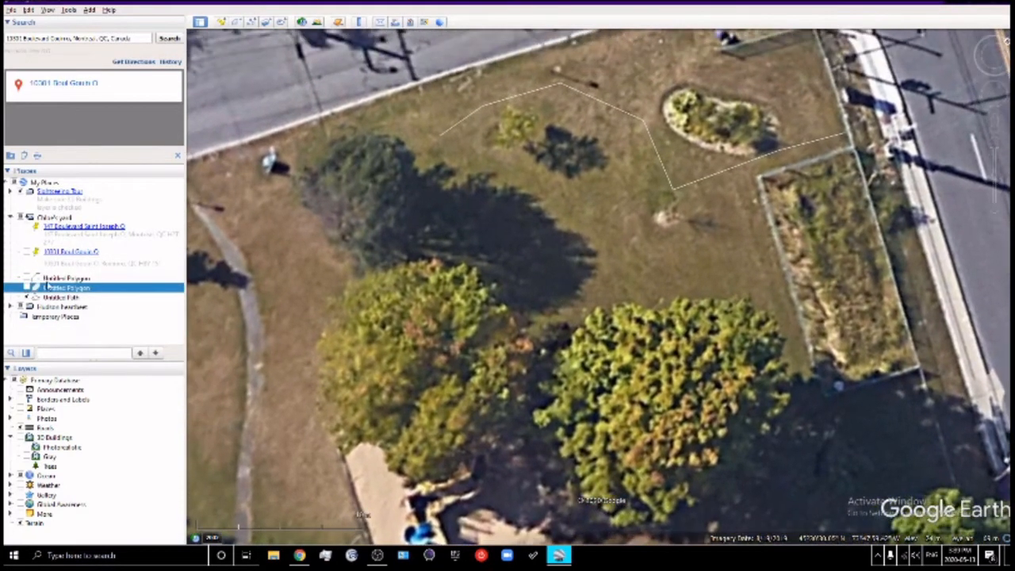
{"action": "left_click", "coordinate": [28, 297]}
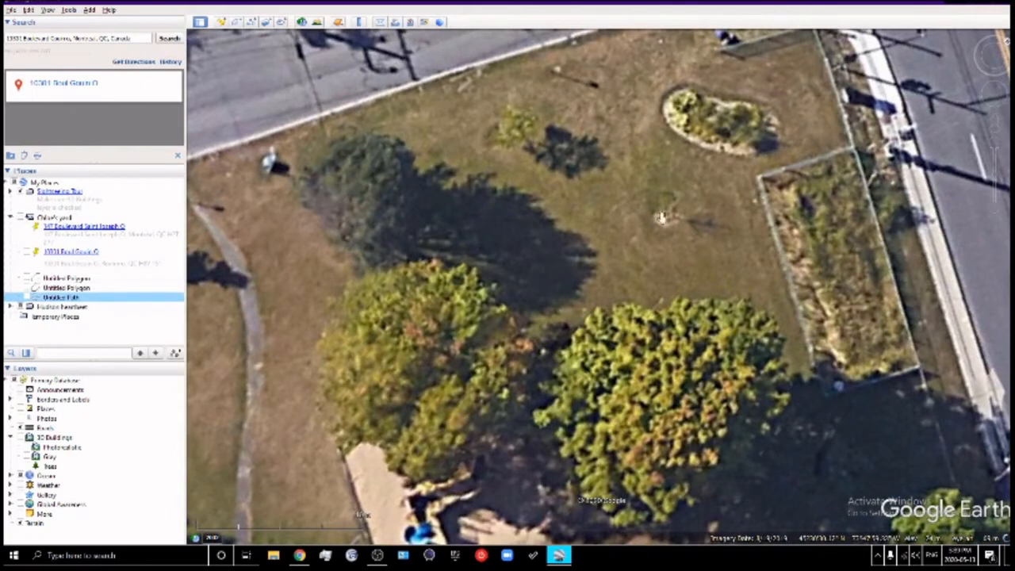
{"action": "left_click_drag", "start_coordinate": [660, 212], "coordinate": [637, 314]}
{"action": "left_click_drag", "start_coordinate": [604, 283], "coordinate": [641, 262]}
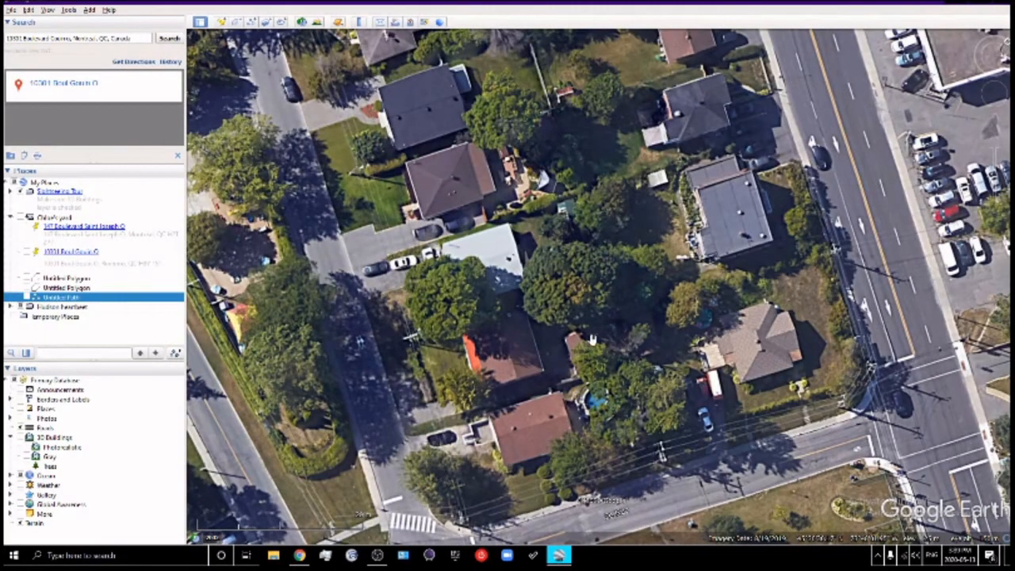
{"action": "scroll", "coordinate": [554, 290], "scroll_direction": "down", "scroll_amount": 3}
{"action": "scroll", "coordinate": [554, 290], "scroll_direction": "up", "scroll_amount": 2}
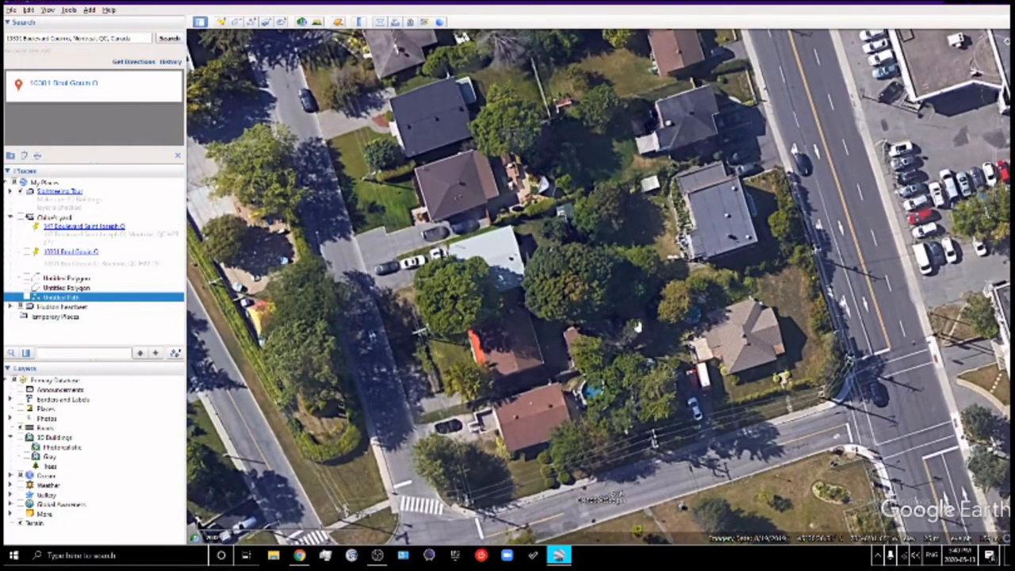
{"action": "scroll", "coordinate": [595, 288], "scroll_direction": "up", "scroll_amount": 2}
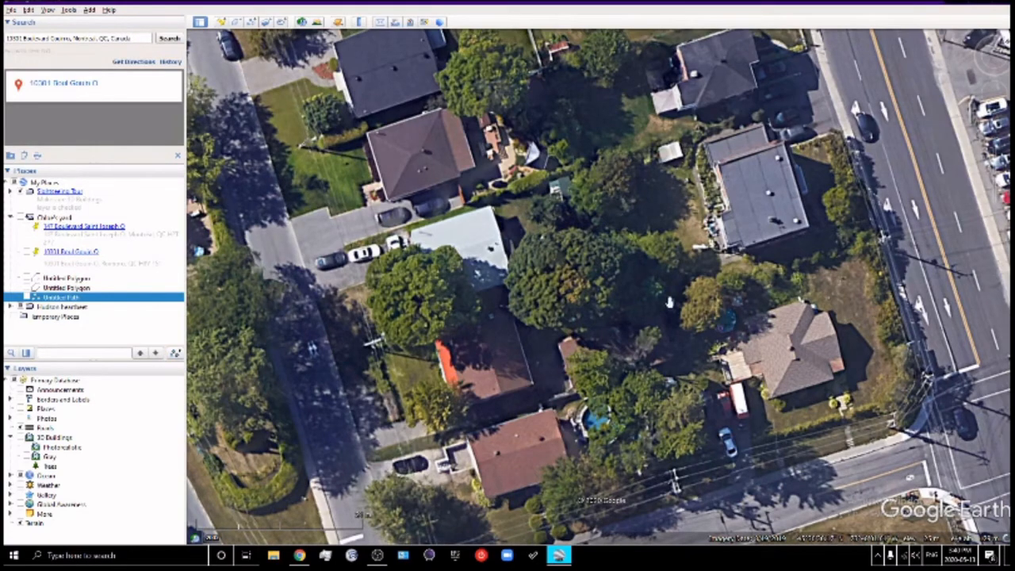
{"action": "left_click_drag", "start_coordinate": [654, 337], "coordinate": [654, 264]}
{"action": "left_click_drag", "start_coordinate": [579, 176], "coordinate": [579, 260]}
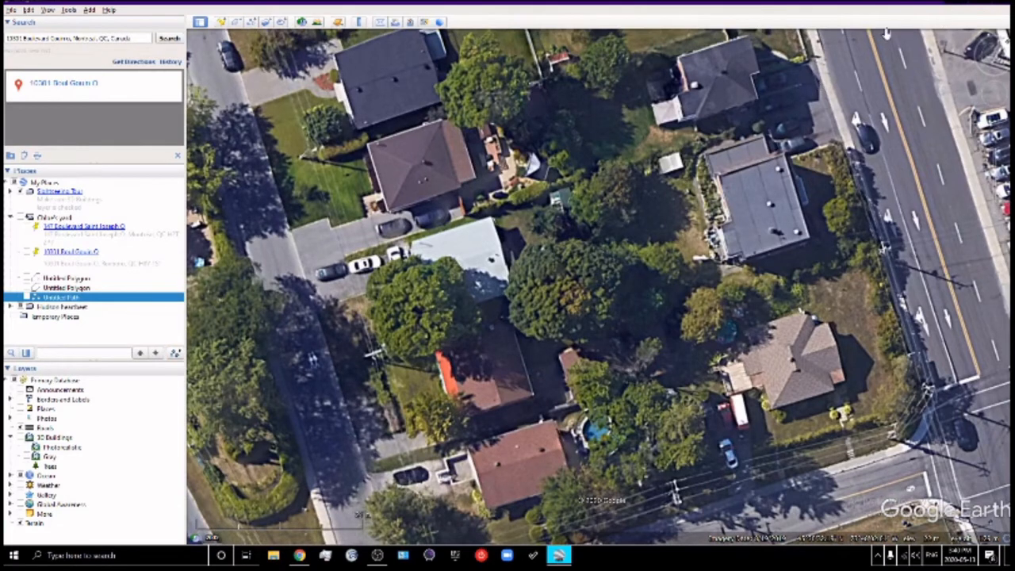
In Google Maps, zoom the satellite imagery in and centre it on the houses and pool by 2e Rue
{"action": "left_click", "coordinate": [957, 4]}
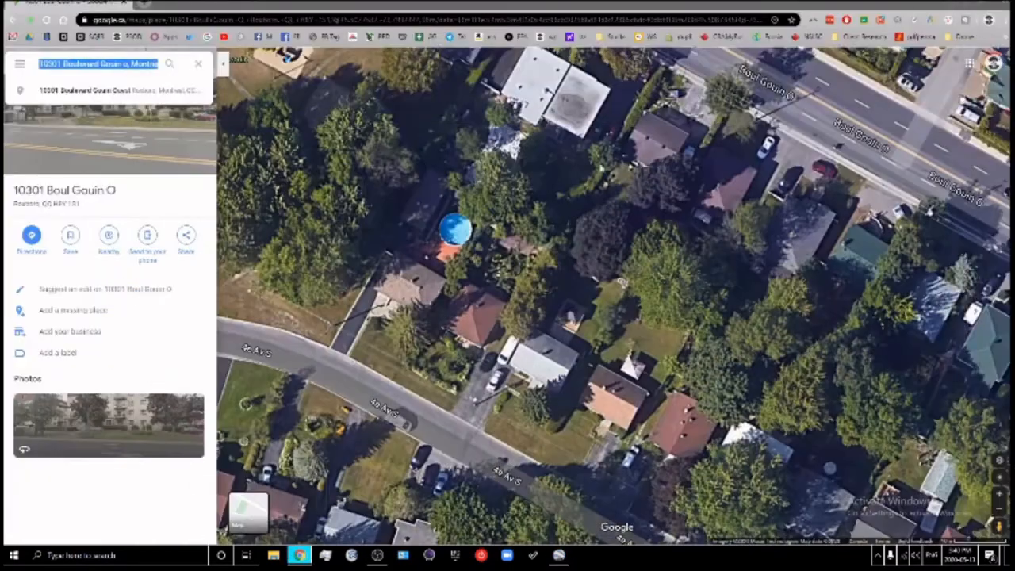
{"action": "left_click_drag", "start_coordinate": [615, 337], "coordinate": [642, 141]}
{"action": "scroll", "coordinate": [678, 223], "scroll_direction": "up", "scroll_amount": 2}
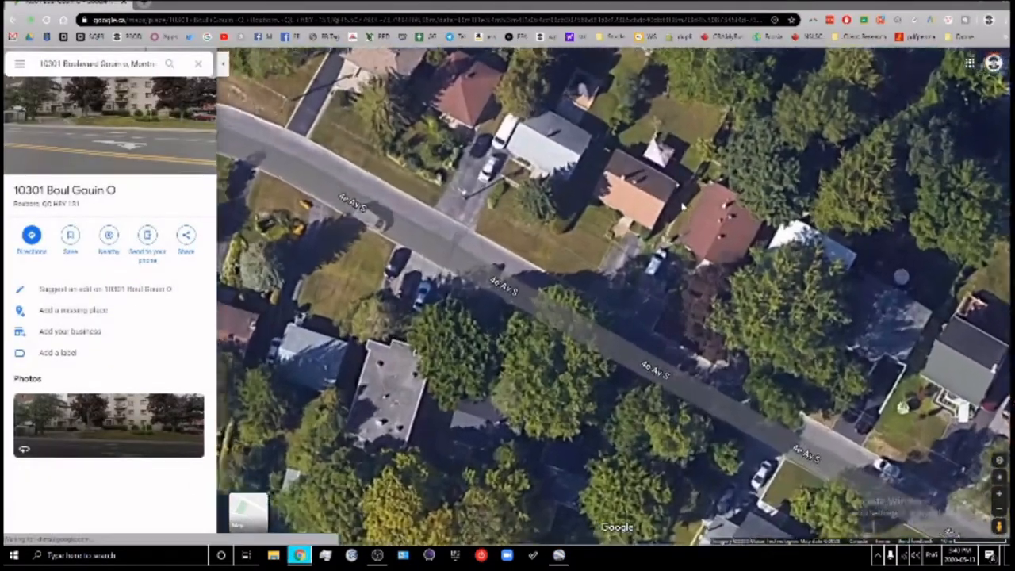
{"action": "scroll", "coordinate": [679, 224], "scroll_direction": "down", "scroll_amount": 2}
{"action": "scroll", "coordinate": [680, 225], "scroll_direction": "down", "scroll_amount": 4}
{"action": "mouse_move", "coordinate": [521, 168]}
{"action": "left_mouse_down"}
{"action": "mouse_move", "coordinate": [555, 271]}
{"action": "mouse_move", "coordinate": [562, 360]}
{"action": "left_mouse_up"}
{"action": "scroll", "coordinate": [551, 302], "scroll_direction": "up", "scroll_amount": 2}
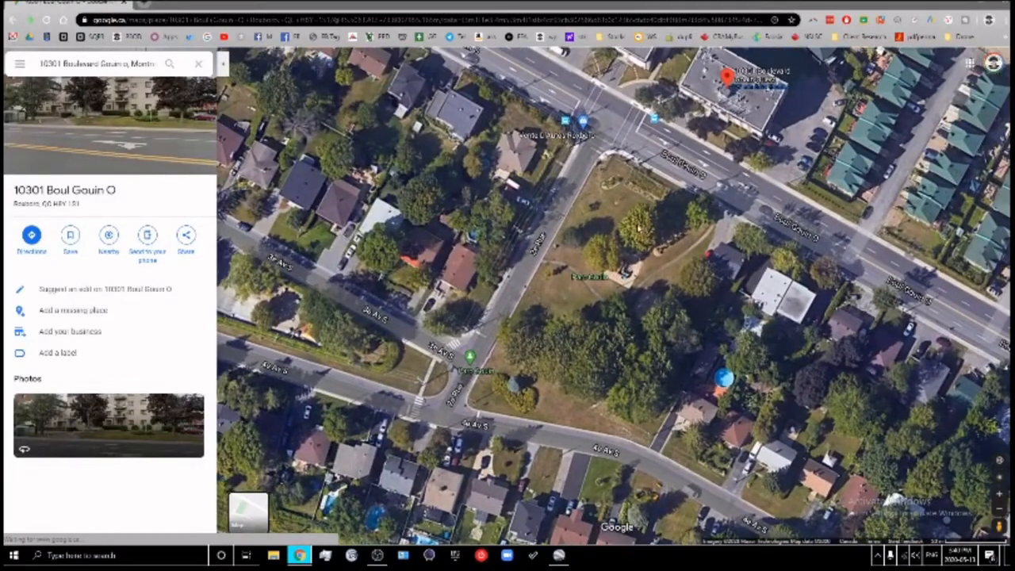
{"action": "left_click_drag", "start_coordinate": [457, 207], "coordinate": [515, 256]}
{"action": "scroll", "coordinate": [516, 256], "scroll_direction": "up", "scroll_amount": 3}
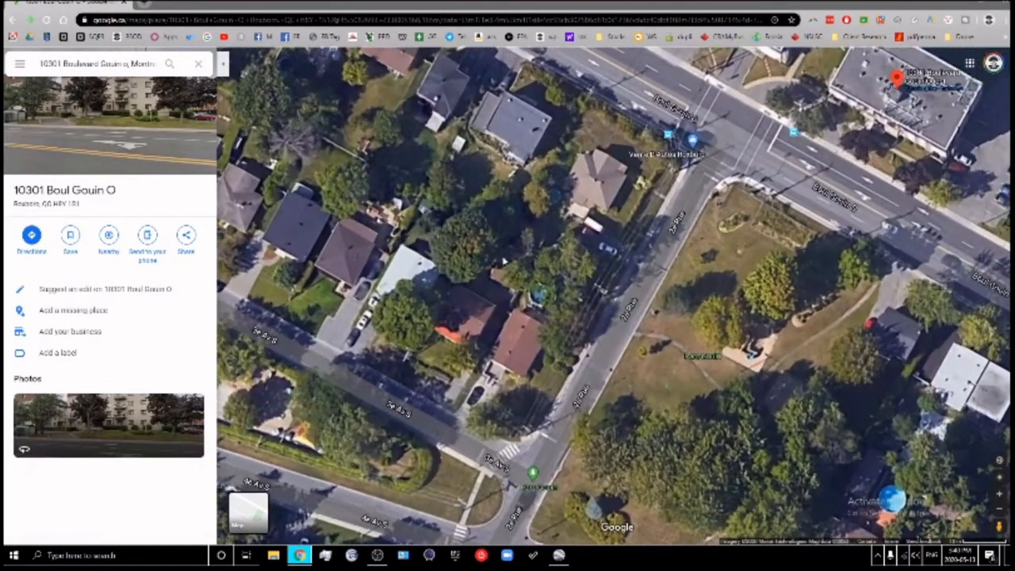
{"action": "scroll", "coordinate": [514, 249], "scroll_direction": "up", "scroll_amount": 2}
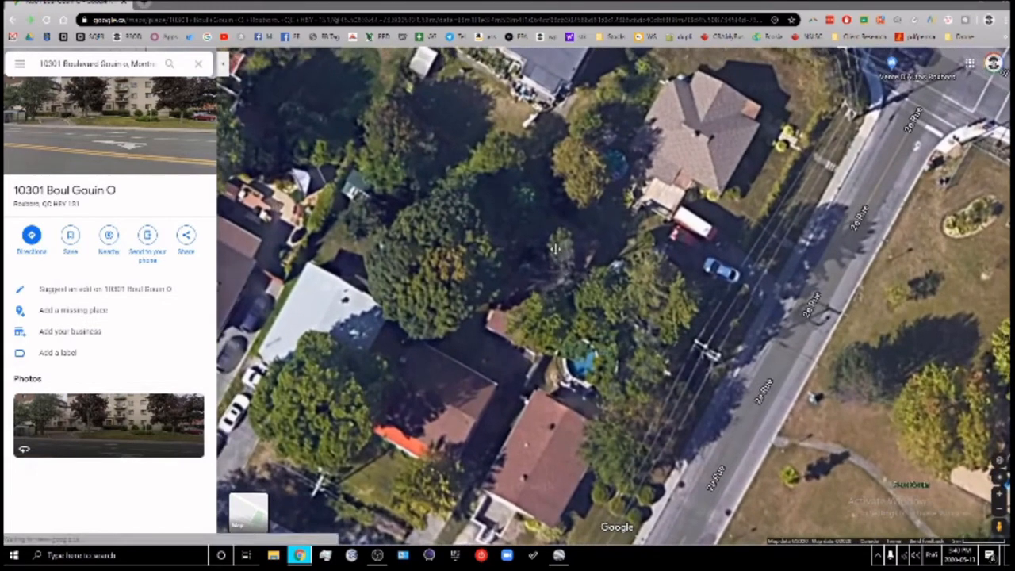
{"action": "left_click_drag", "start_coordinate": [580, 208], "coordinate": [615, 224]}
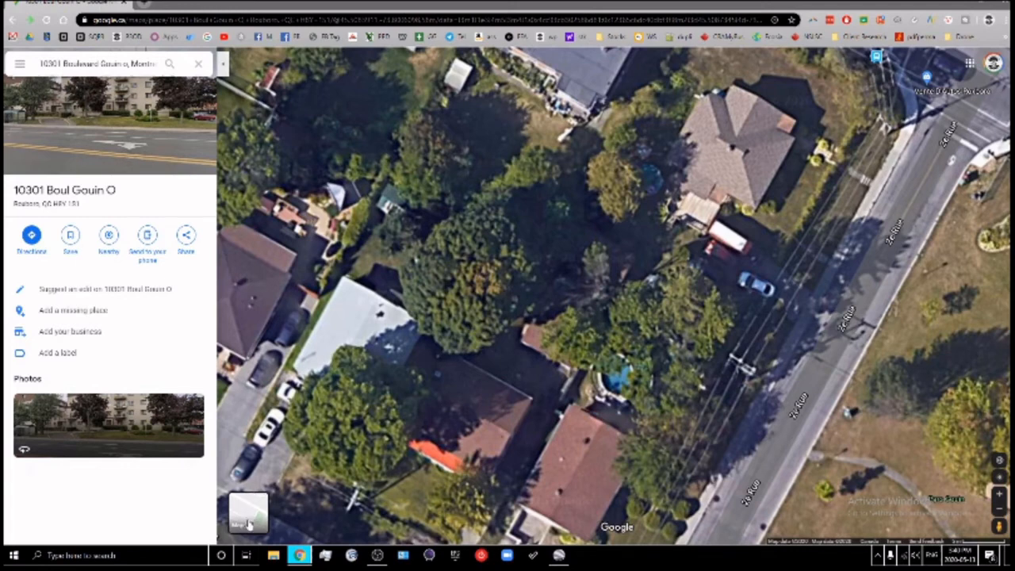
Toggle repeatedly between the plain map and satellite imagery to compare the 2e Rue houses
{"action": "left_click", "coordinate": [250, 513]}
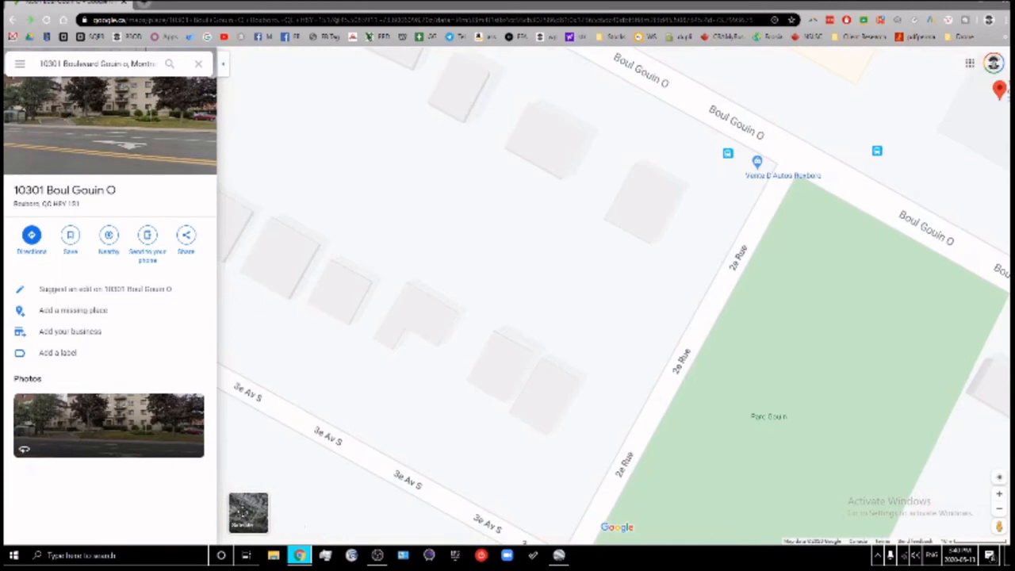
{"action": "left_click", "coordinate": [248, 513]}
{"action": "left_click", "coordinate": [252, 513]}
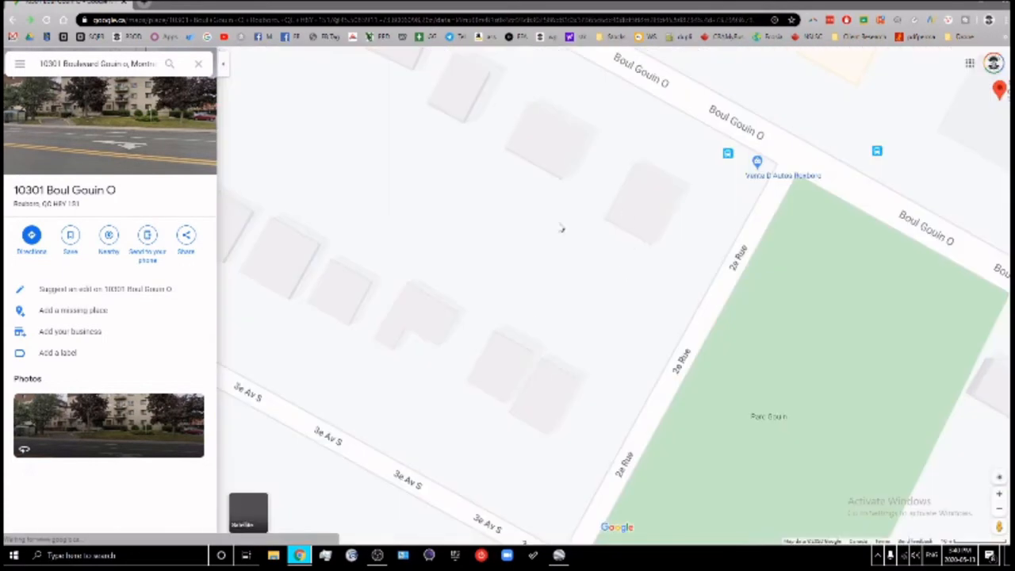
{"action": "left_click", "coordinate": [251, 514]}
{"action": "scroll", "coordinate": [669, 222], "scroll_direction": "up", "scroll_amount": 5}
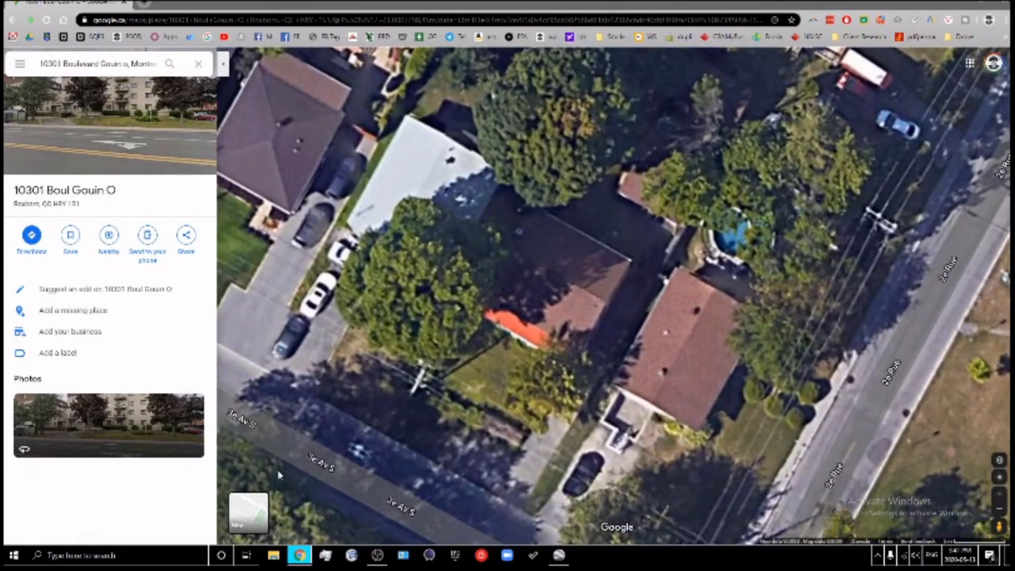
{"action": "left_click", "coordinate": [245, 509]}
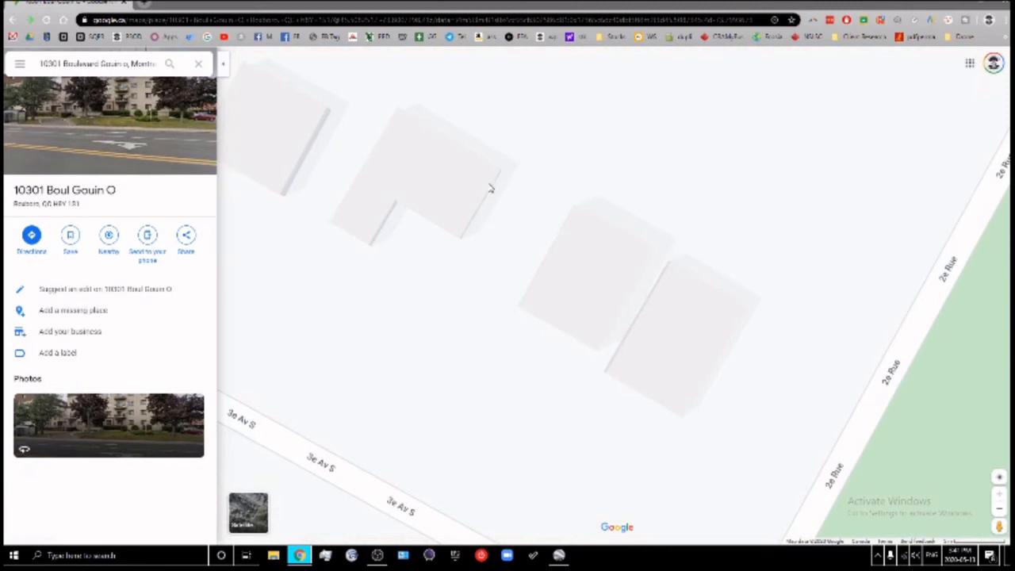
Align the plain map over the house outlines, then pan the satellite view toward the northern yards
{"action": "left_click_drag", "start_coordinate": [613, 251], "coordinate": [631, 301]}
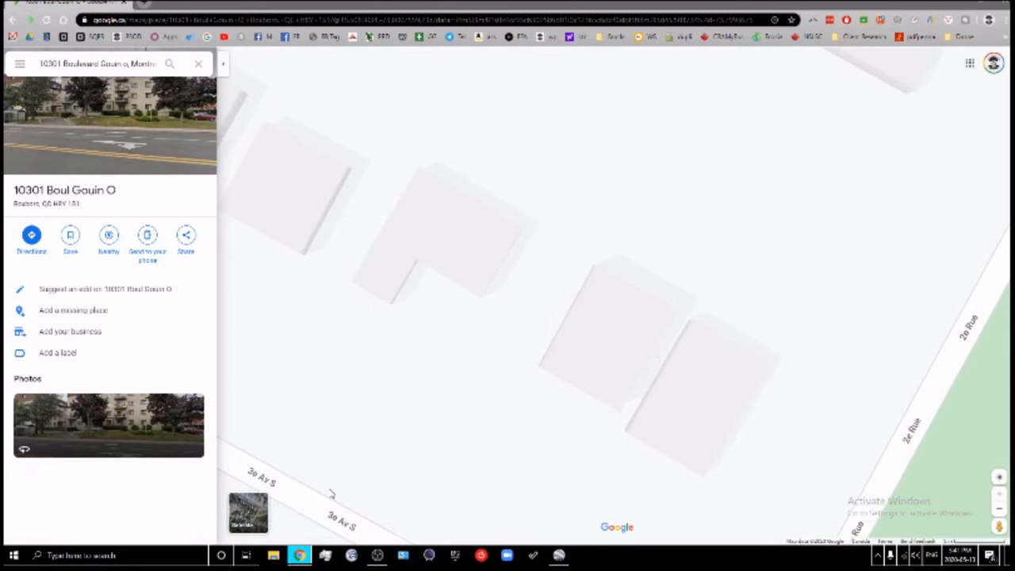
{"action": "left_click", "coordinate": [252, 511]}
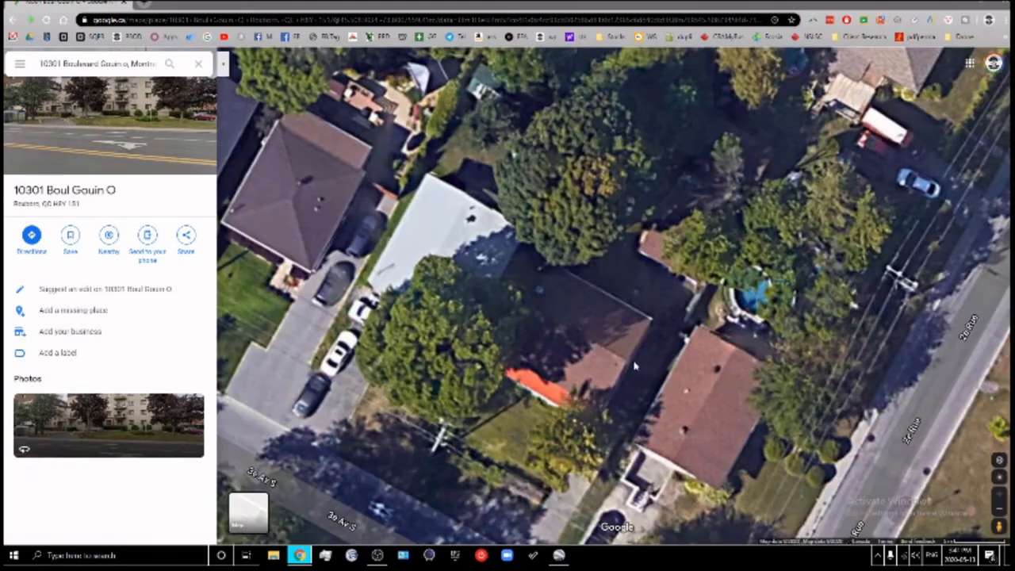
{"action": "left_click_drag", "start_coordinate": [650, 386], "coordinate": [609, 371]}
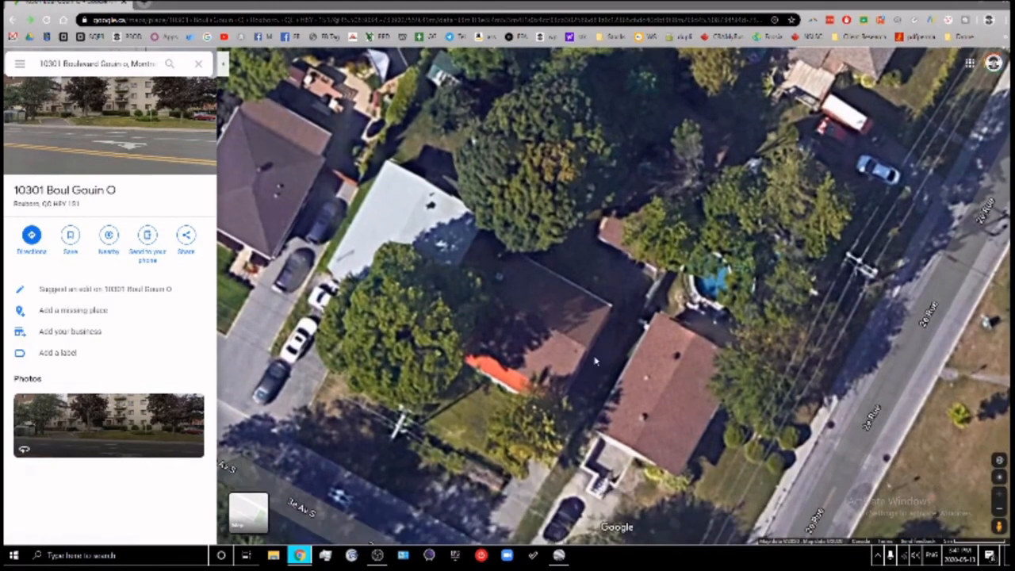
{"action": "left_click_drag", "start_coordinate": [581, 323], "coordinate": [606, 350]}
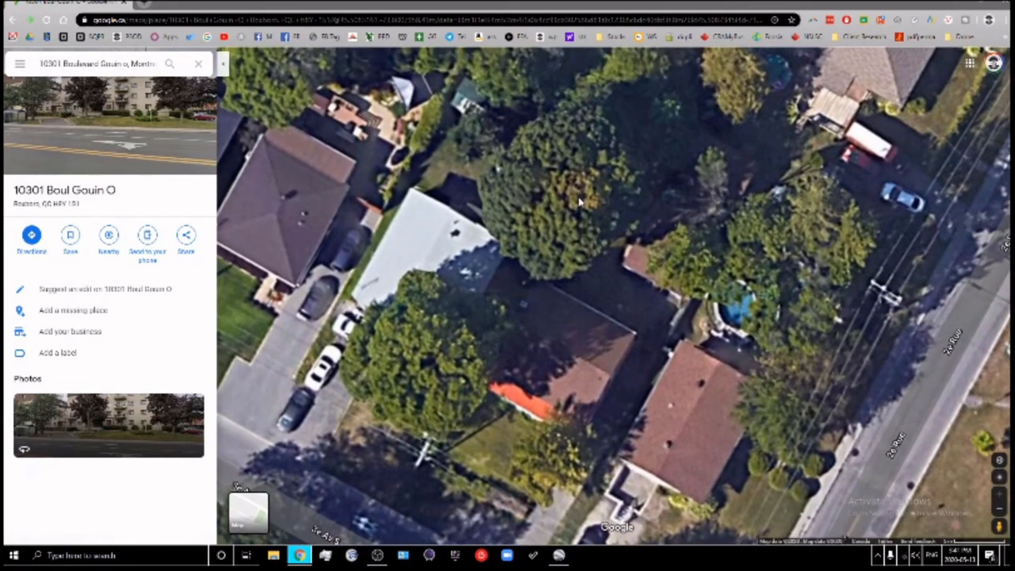
{"action": "left_click_drag", "start_coordinate": [580, 202], "coordinate": [580, 251]}
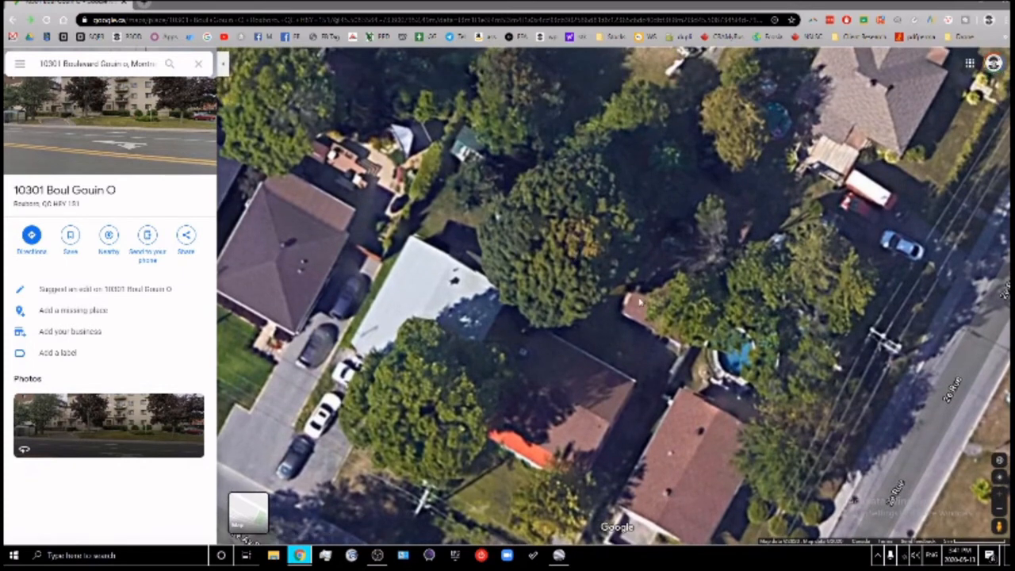
{"action": "left_click_drag", "start_coordinate": [566, 343], "coordinate": [578, 303]}
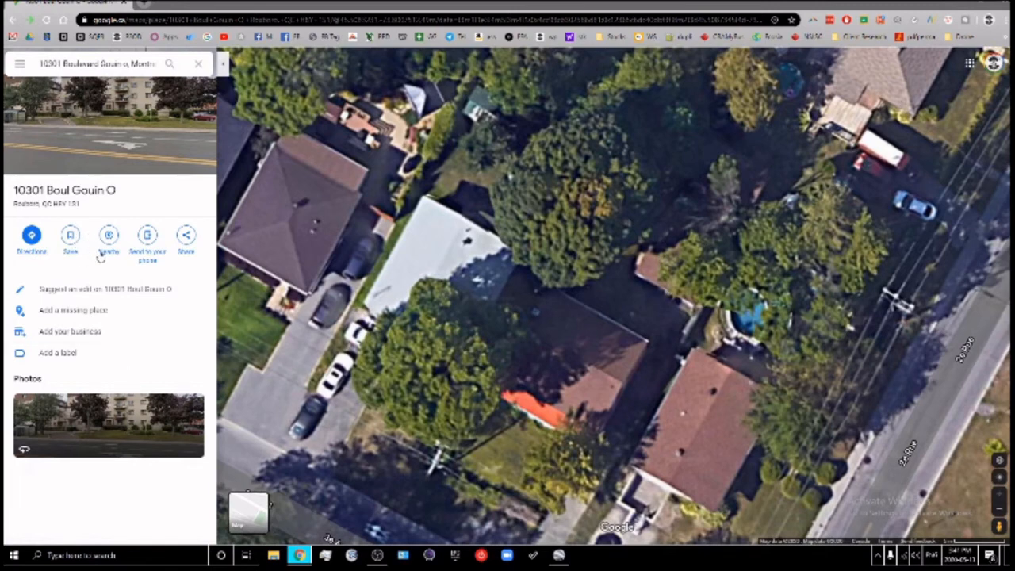
Locate Boul Gouin O and the car dealer on the plain map, then show the north-west backyards in satellite
{"action": "left_click", "coordinate": [251, 512]}
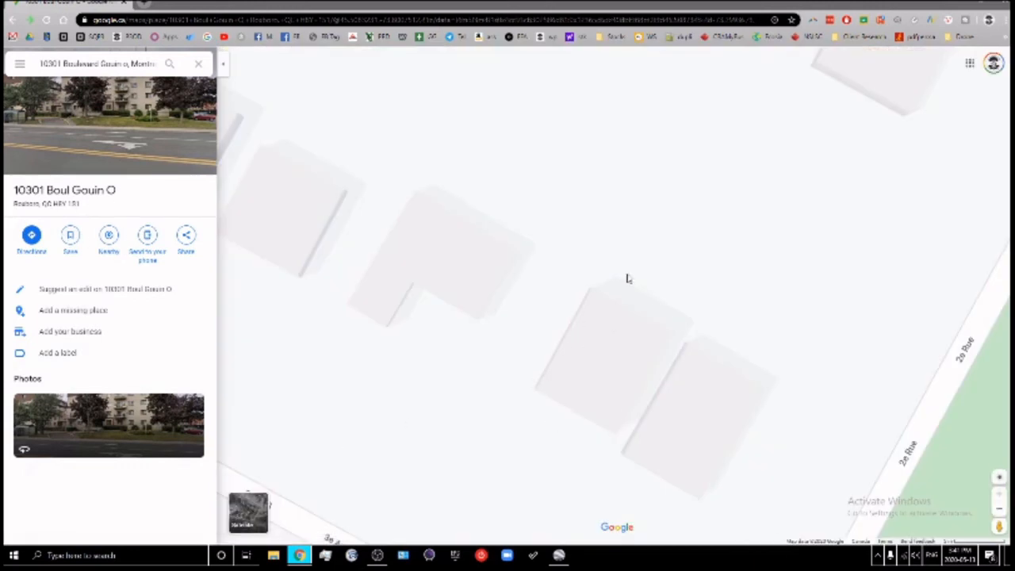
{"action": "left_click_drag", "start_coordinate": [739, 319], "coordinate": [671, 446]}
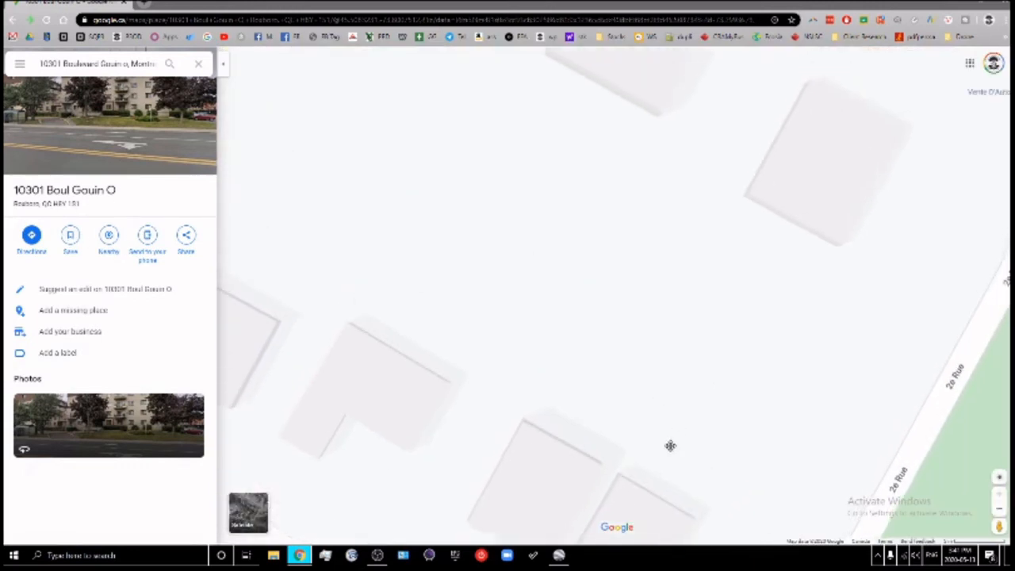
{"action": "left_click_drag", "start_coordinate": [734, 280], "coordinate": [647, 489]}
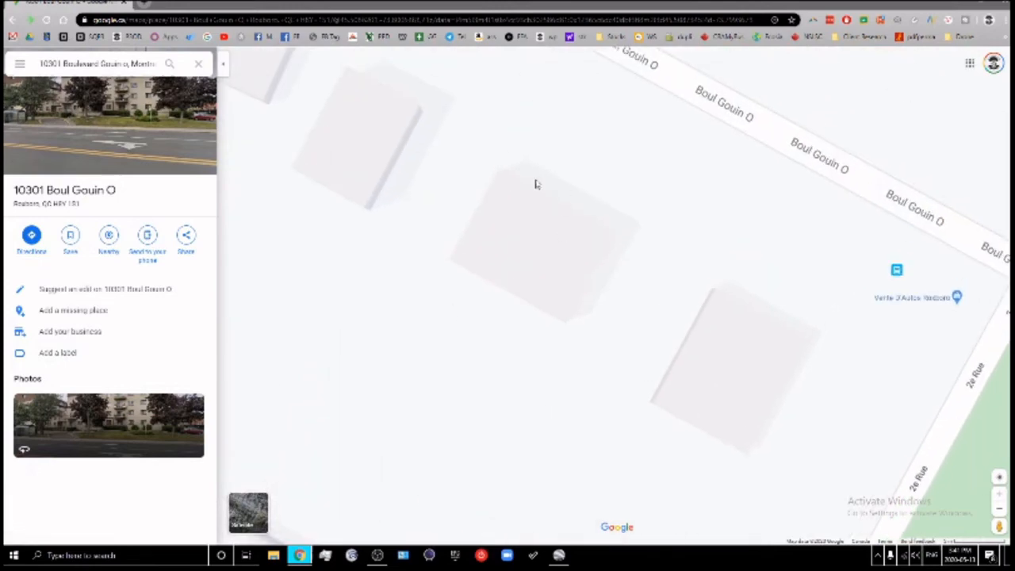
{"action": "left_click", "coordinate": [249, 512]}
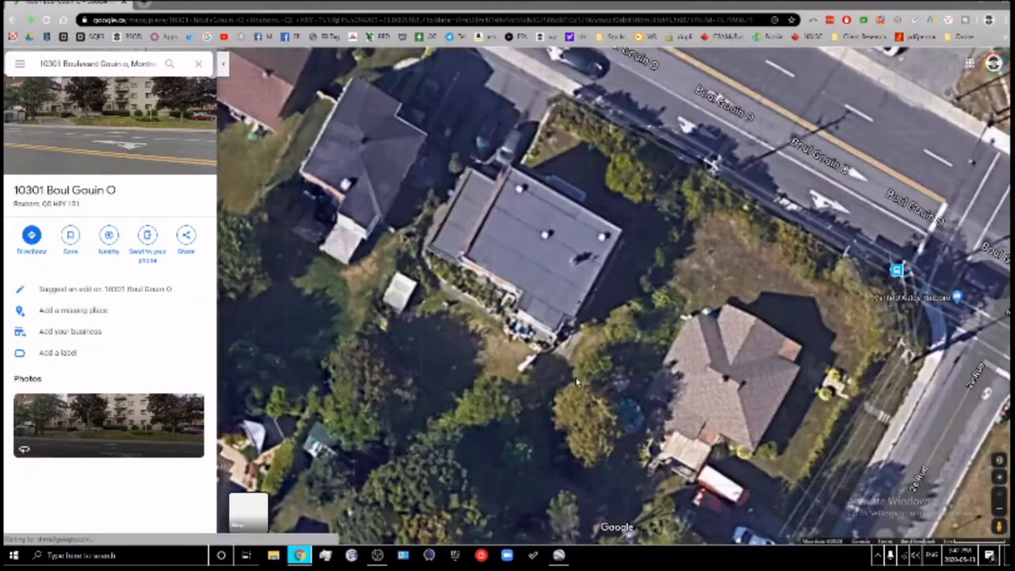
{"action": "left_click_drag", "start_coordinate": [493, 362], "coordinate": [547, 177]}
{"action": "left_click_drag", "start_coordinate": [576, 328], "coordinate": [634, 219]}
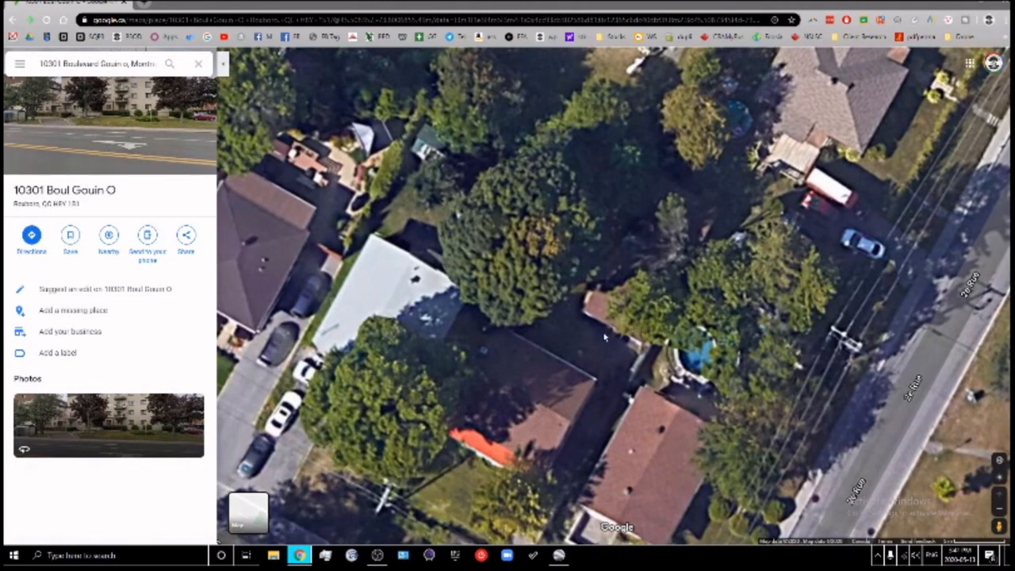
{"action": "left_click_drag", "start_coordinate": [604, 337], "coordinate": [625, 315]}
{"action": "left_click_drag", "start_coordinate": [552, 101], "coordinate": [581, 221]}
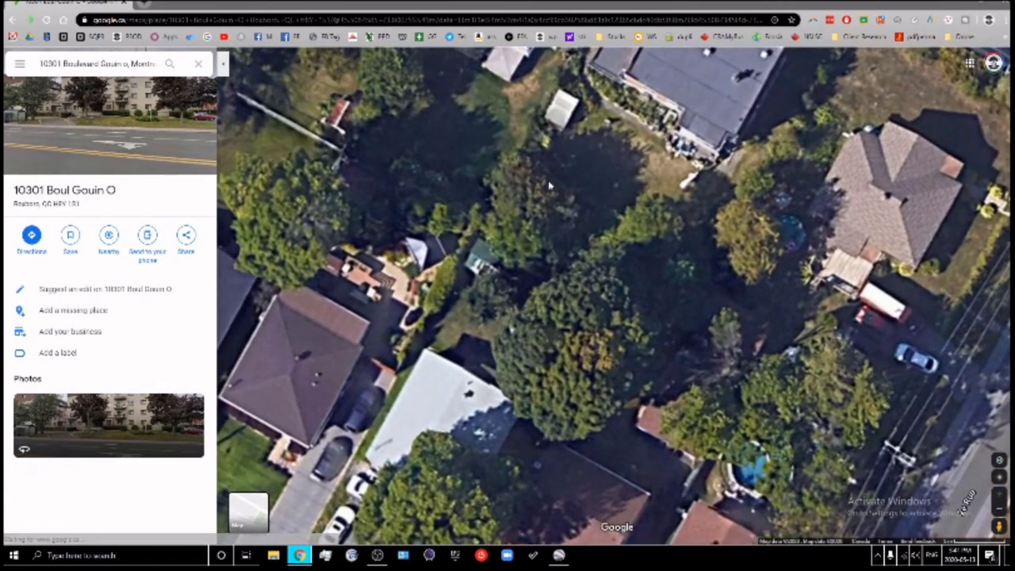
{"action": "left_click_drag", "start_coordinate": [593, 294], "coordinate": [654, 385]}
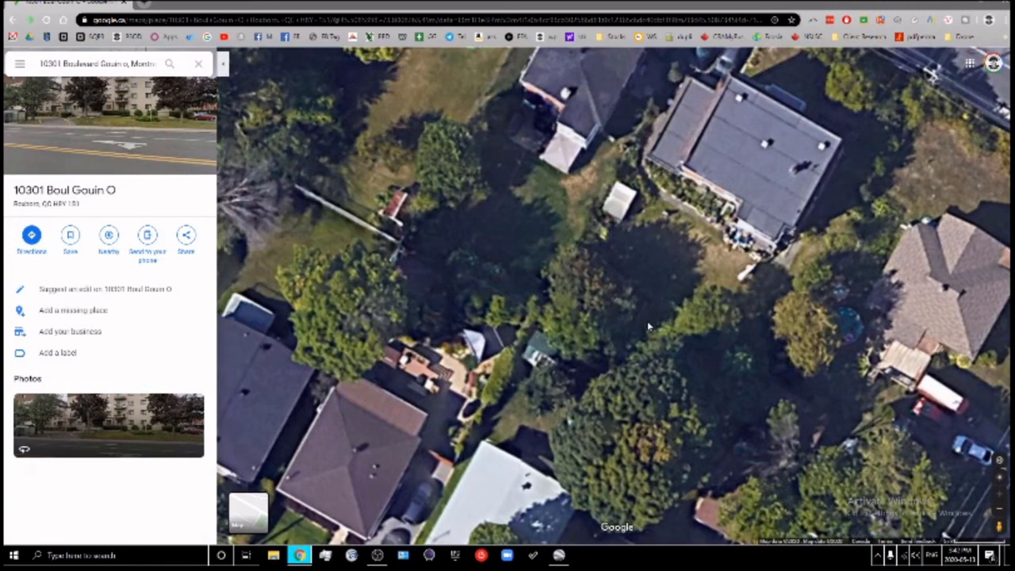
Zoom out and frame the Parc Gouin corner, surrounding streets and the marked address building
{"action": "scroll", "coordinate": [630, 315], "scroll_direction": "down", "scroll_amount": 3}
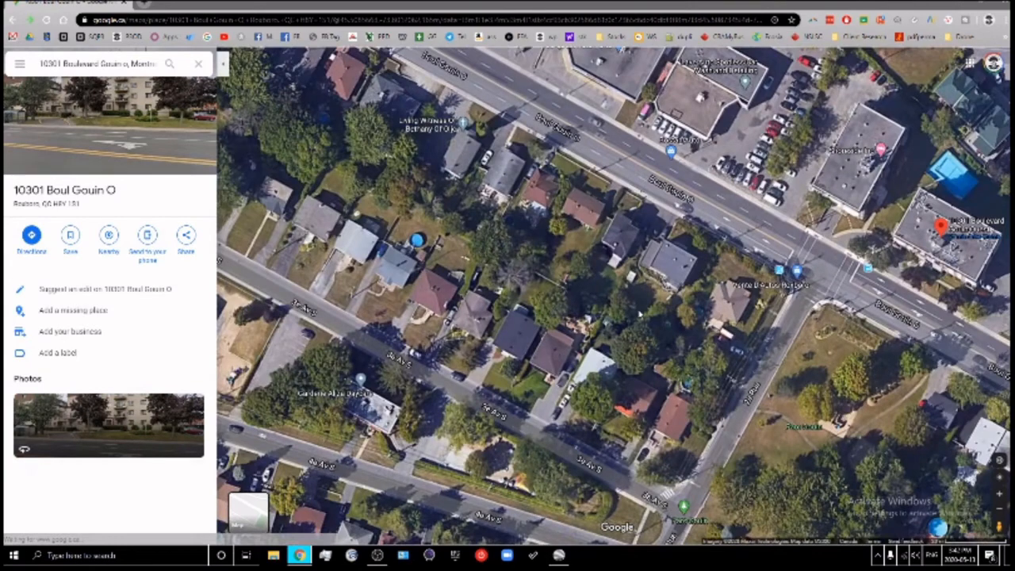
{"action": "left_click_drag", "start_coordinate": [660, 340], "coordinate": [609, 293]}
{"action": "left_click_drag", "start_coordinate": [730, 350], "coordinate": [653, 271]}
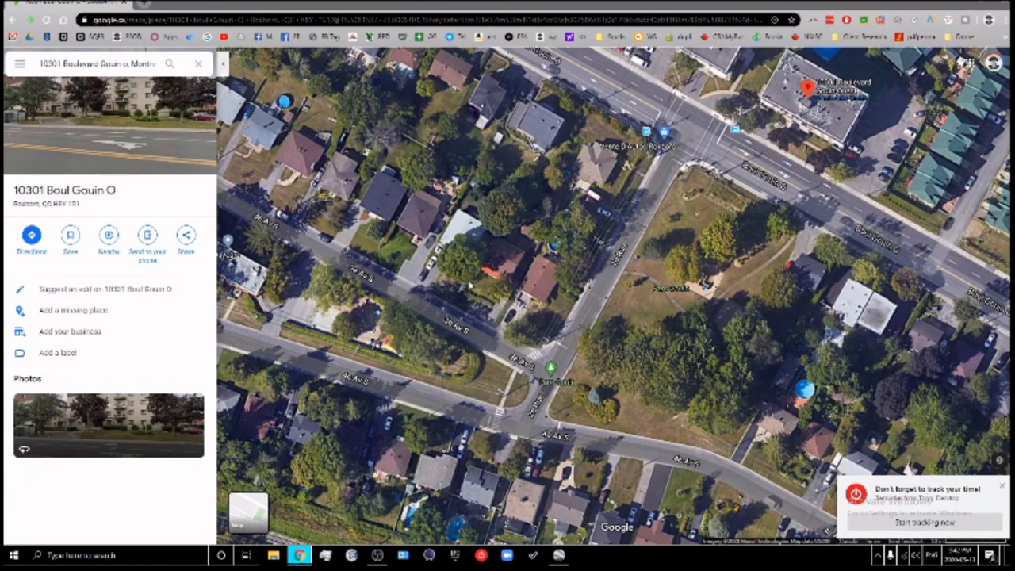
{"action": "left_click_drag", "start_coordinate": [631, 305], "coordinate": [593, 327]}
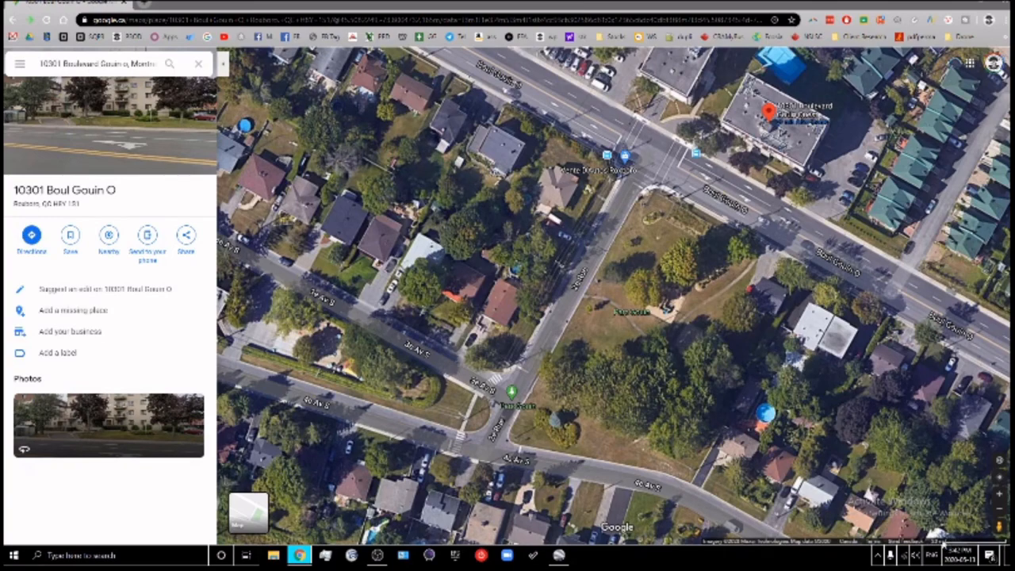
{"action": "left_click_drag", "start_coordinate": [897, 378], "coordinate": [888, 397]}
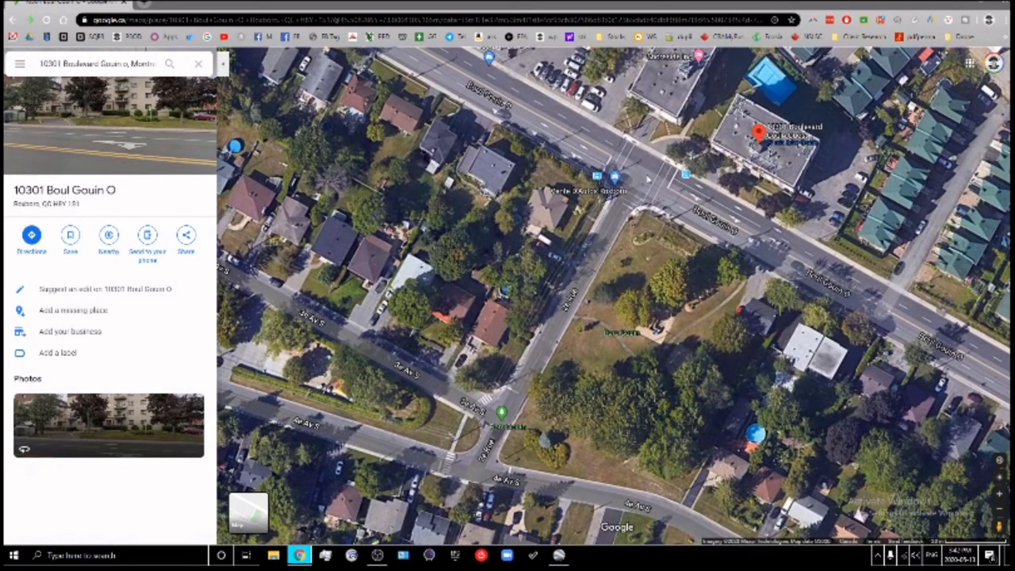
{"action": "left_click_drag", "start_coordinate": [674, 345], "coordinate": [632, 263]}
{"action": "scroll", "coordinate": [633, 247], "scroll_direction": "down", "scroll_amount": 1}
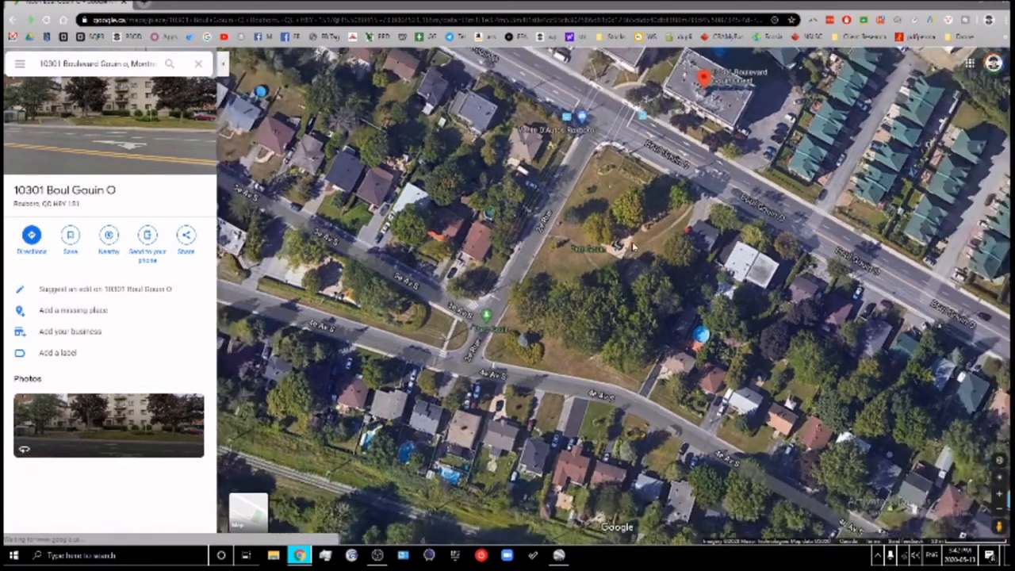
{"action": "scroll", "coordinate": [633, 246], "scroll_direction": "up", "scroll_amount": 2}
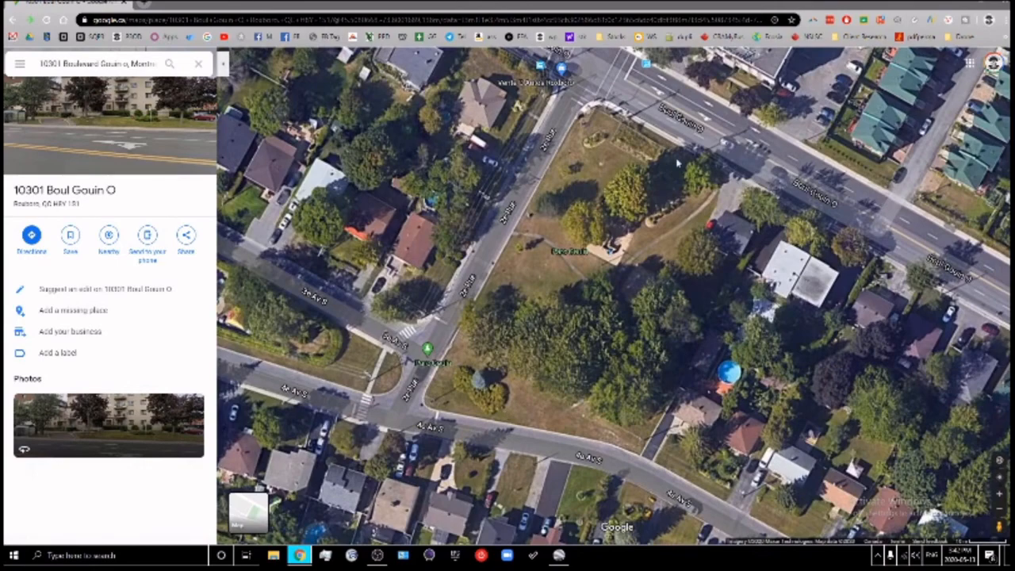